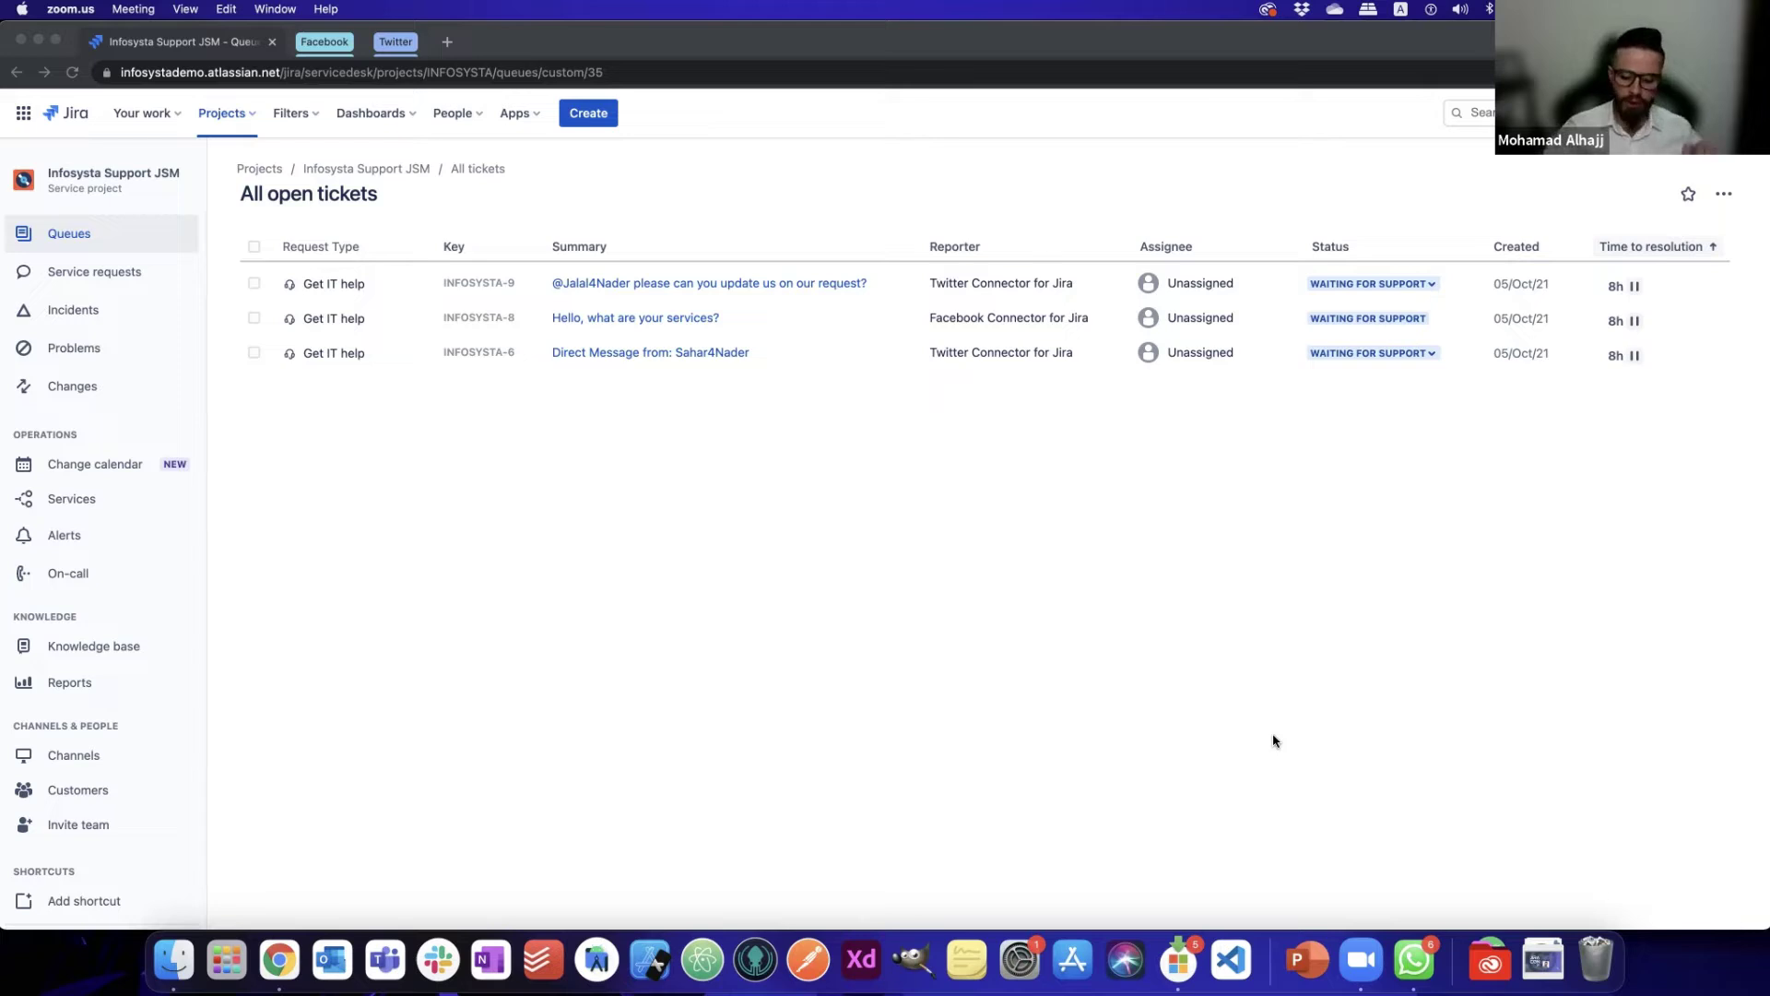
- Search 'atlassian marketplace' in a new Chrome tab and open the Atlassian Marketplace site
{"action": "left_click", "coordinate": [1110, 602]}
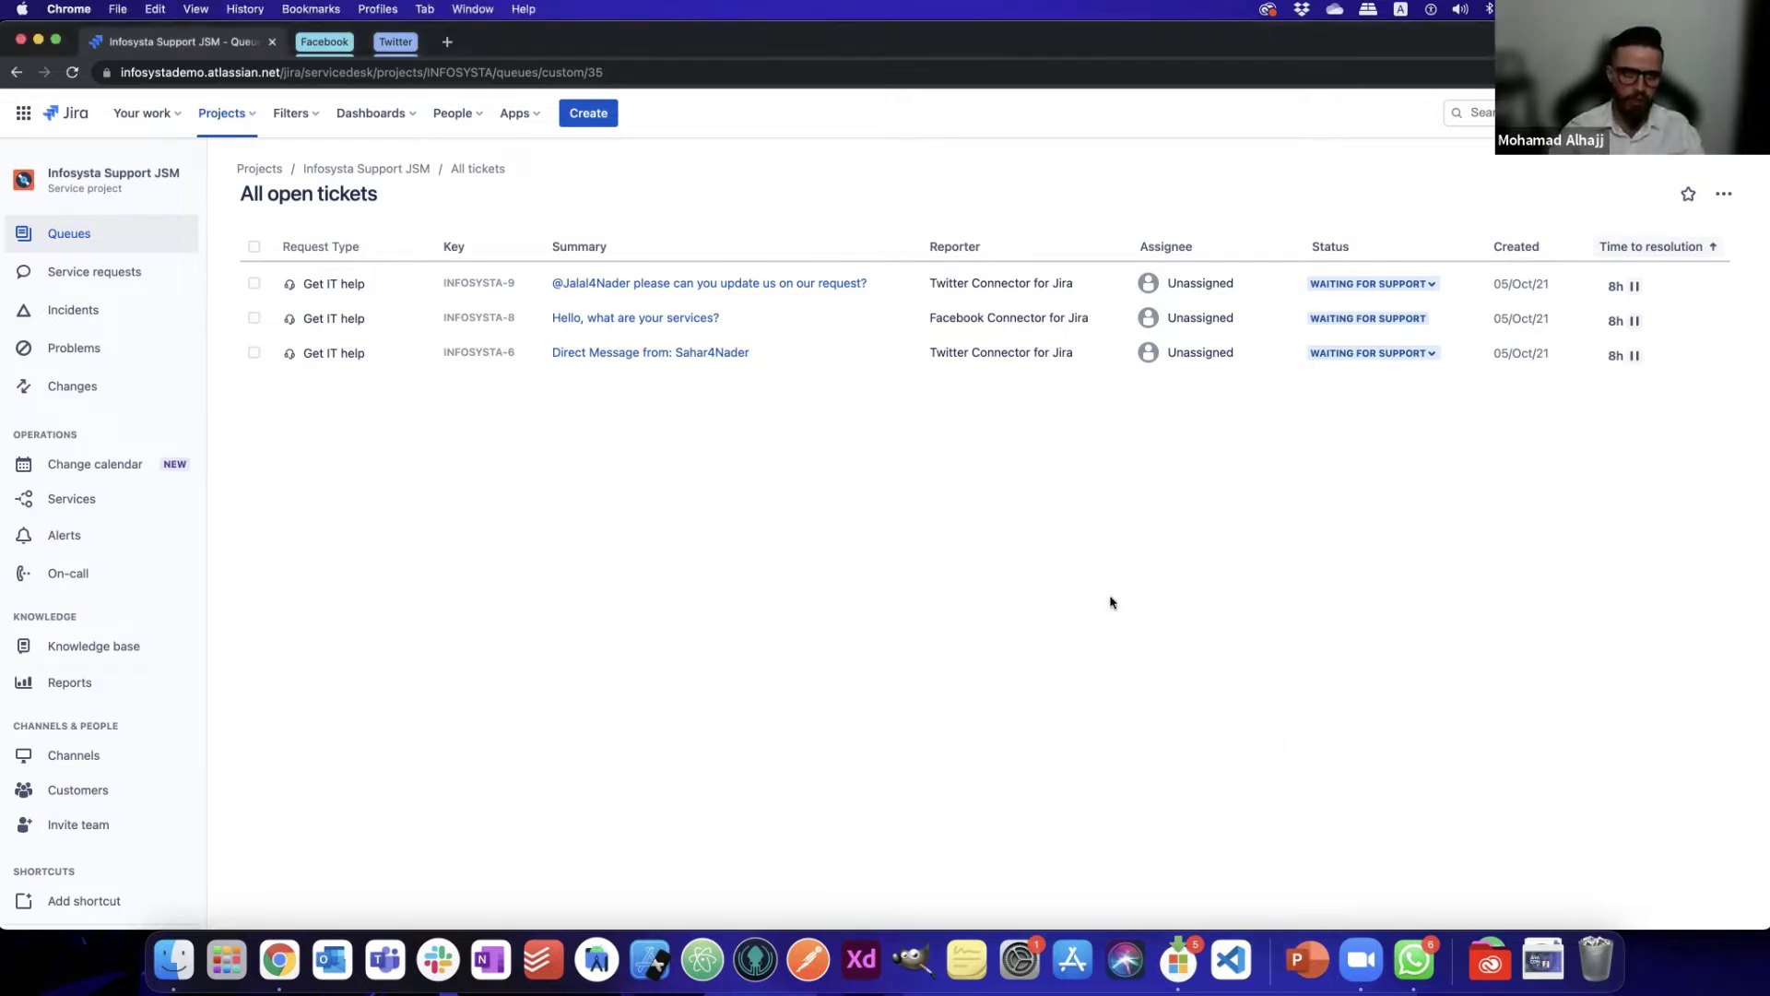
{"action": "key", "text": "cmd+t"}
{"action": "type", "text": "mare"}
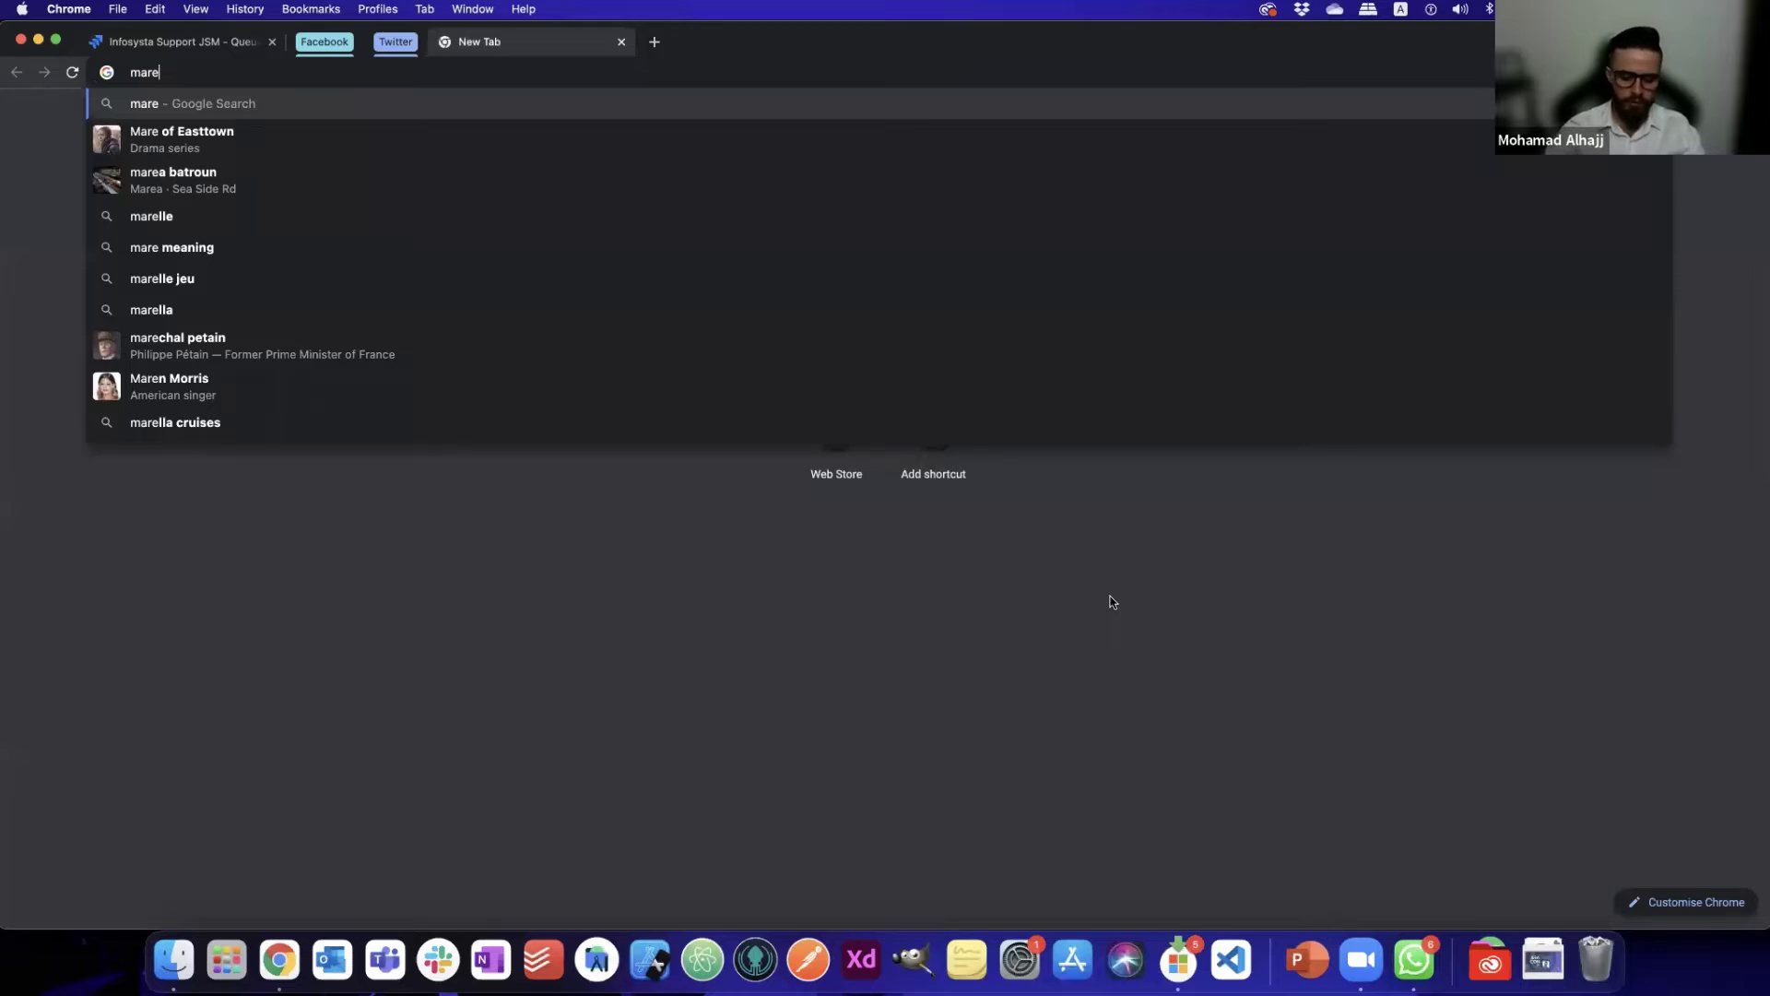
{"action": "key", "text": "BackSpace"}
{"action": "key", "text": "BackSpace"}
{"action": "key", "text": "BackSpace"}
{"action": "key", "text": "BackSpace"}
{"action": "type", "text": "atlassian marketplace"}
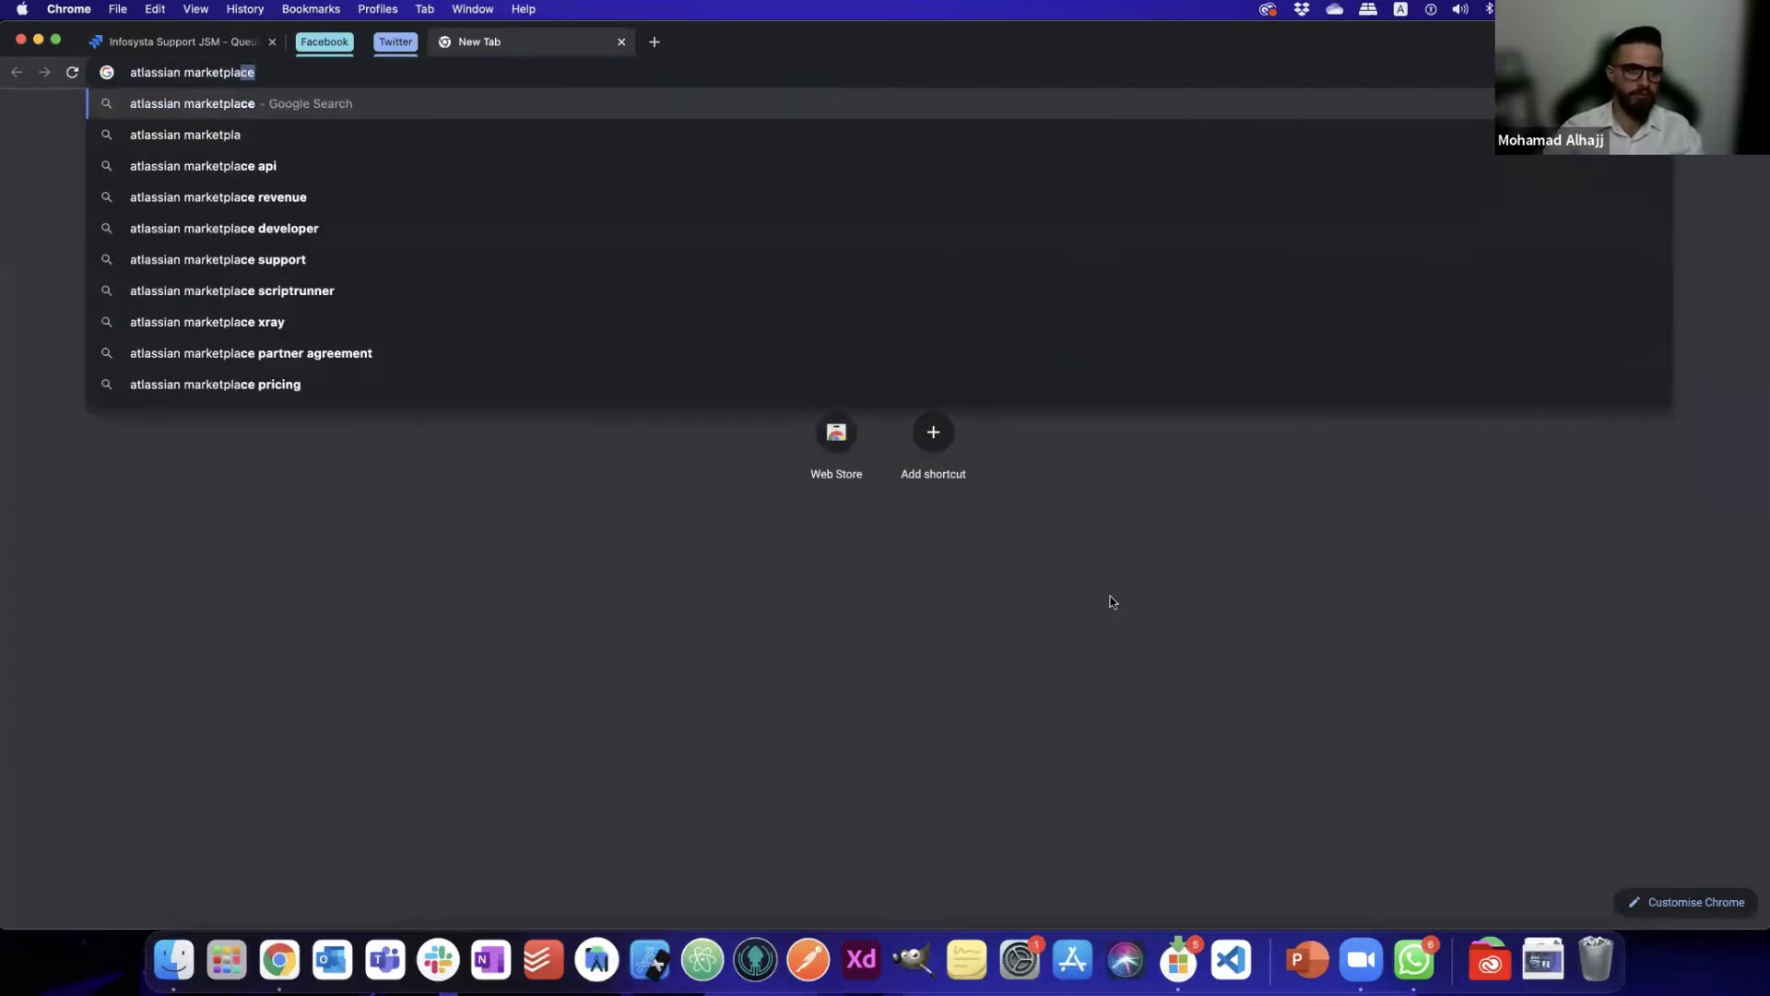
{"action": "key", "text": "Return"}
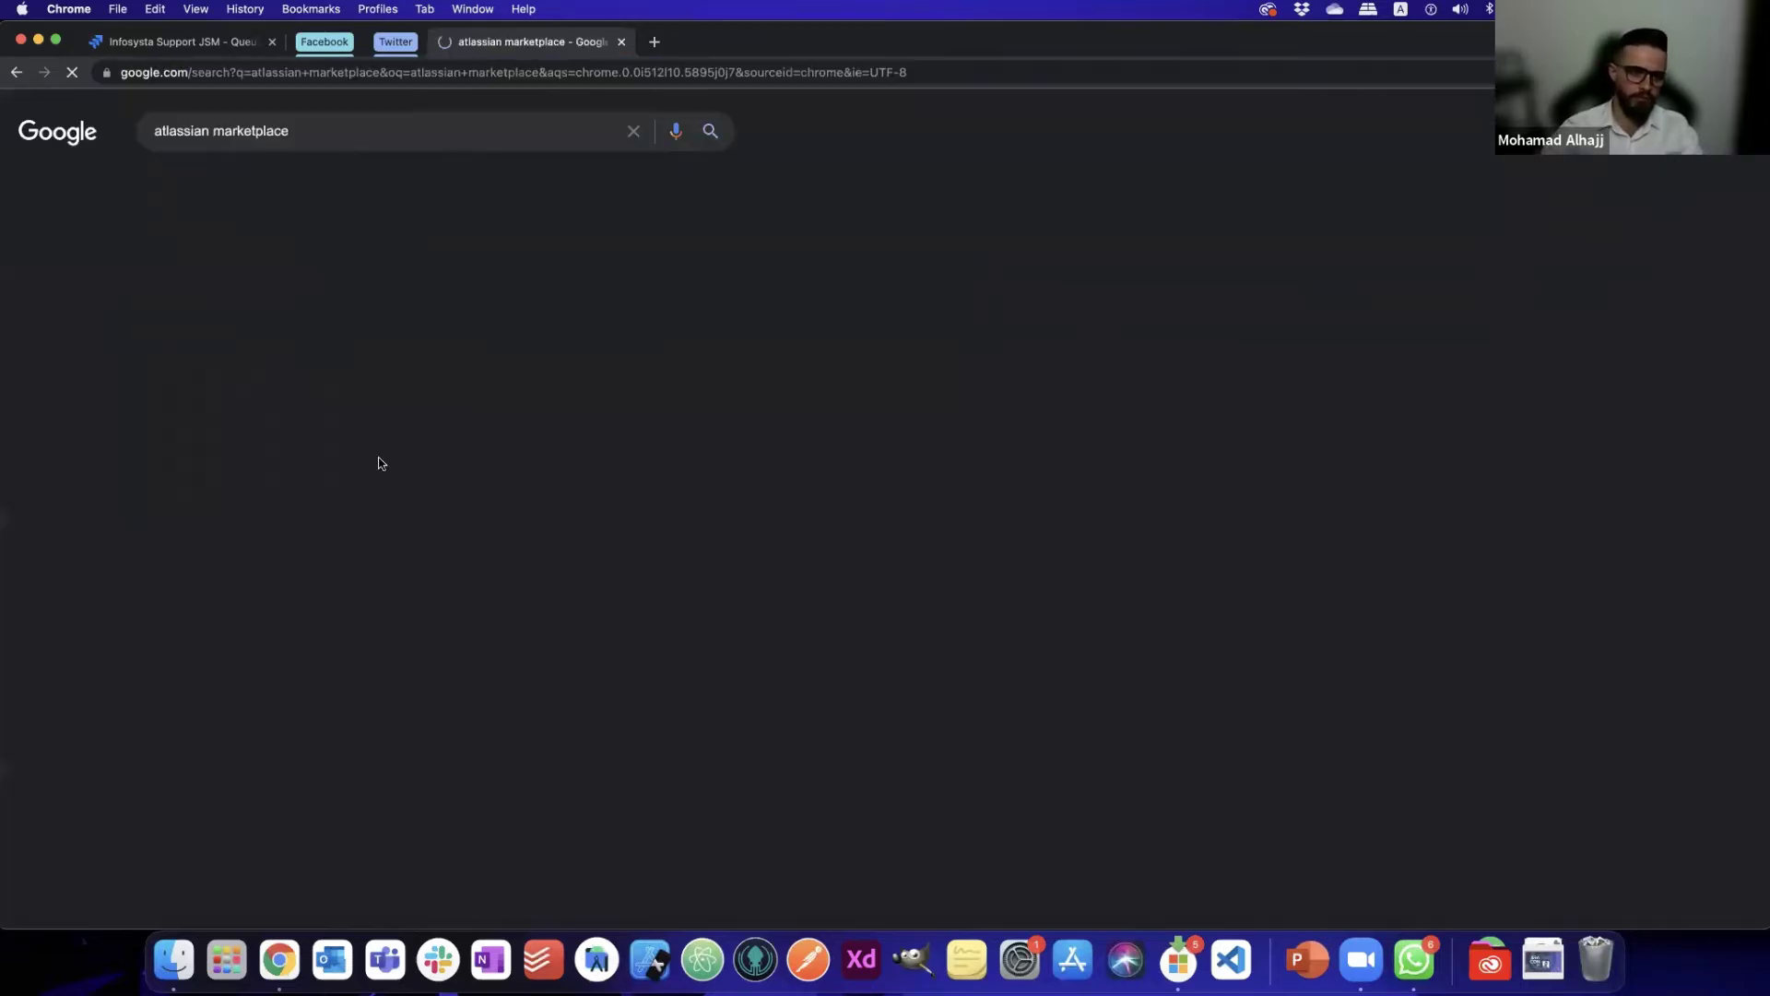
{"action": "left_click", "coordinate": [289, 680]}
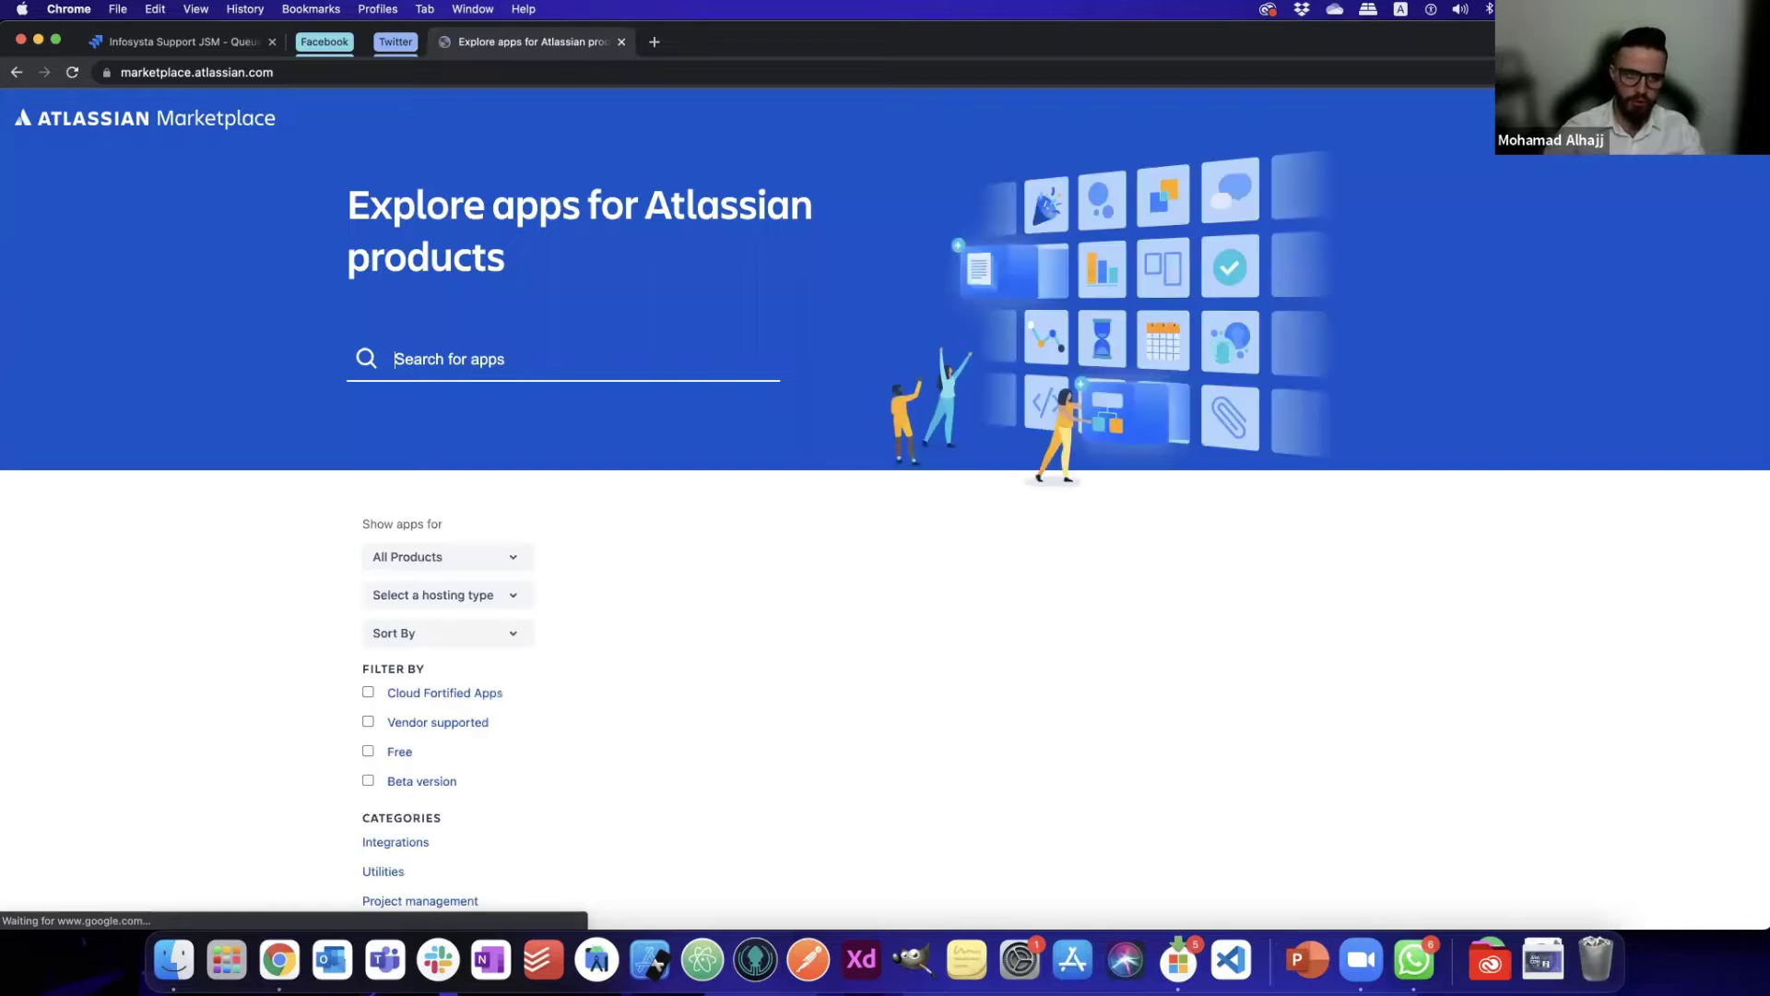
- Search the Marketplace for 'infosysta' and open the Facebook, Twitter and WhatsApp connector pages
{"action": "type", "text": "i"}
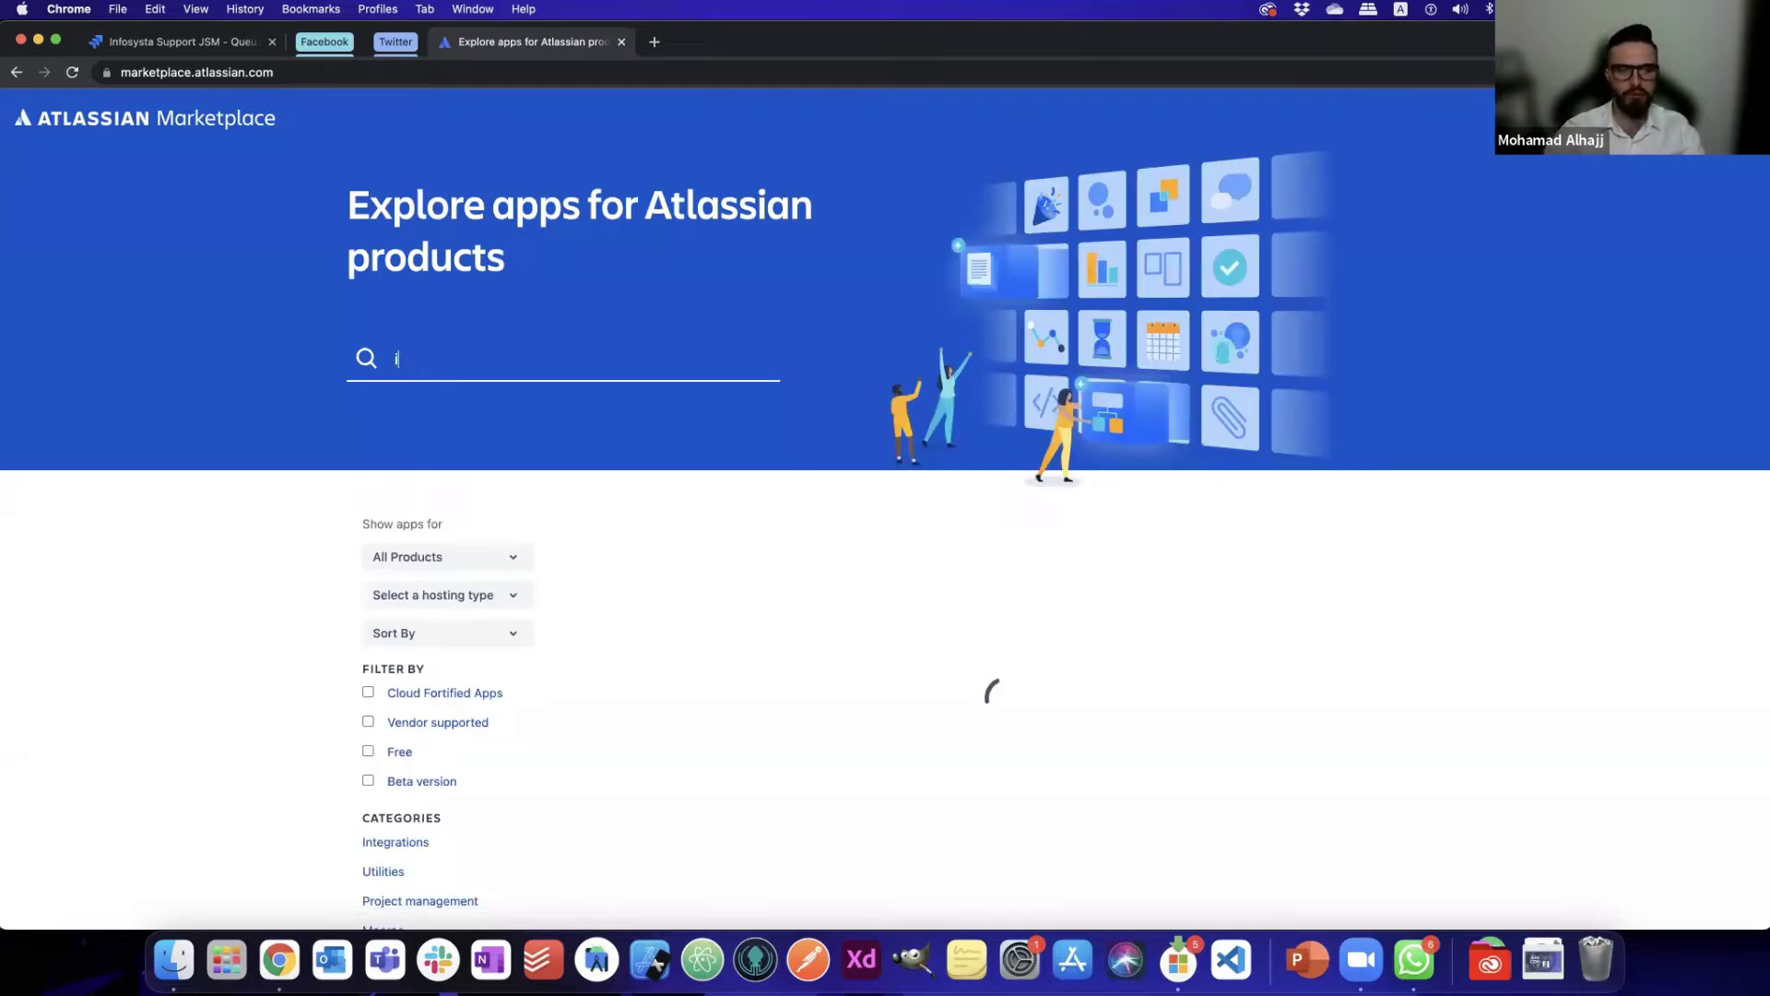
{"action": "type", "text": "nfosysta"}
{"action": "key", "text": "Return"}
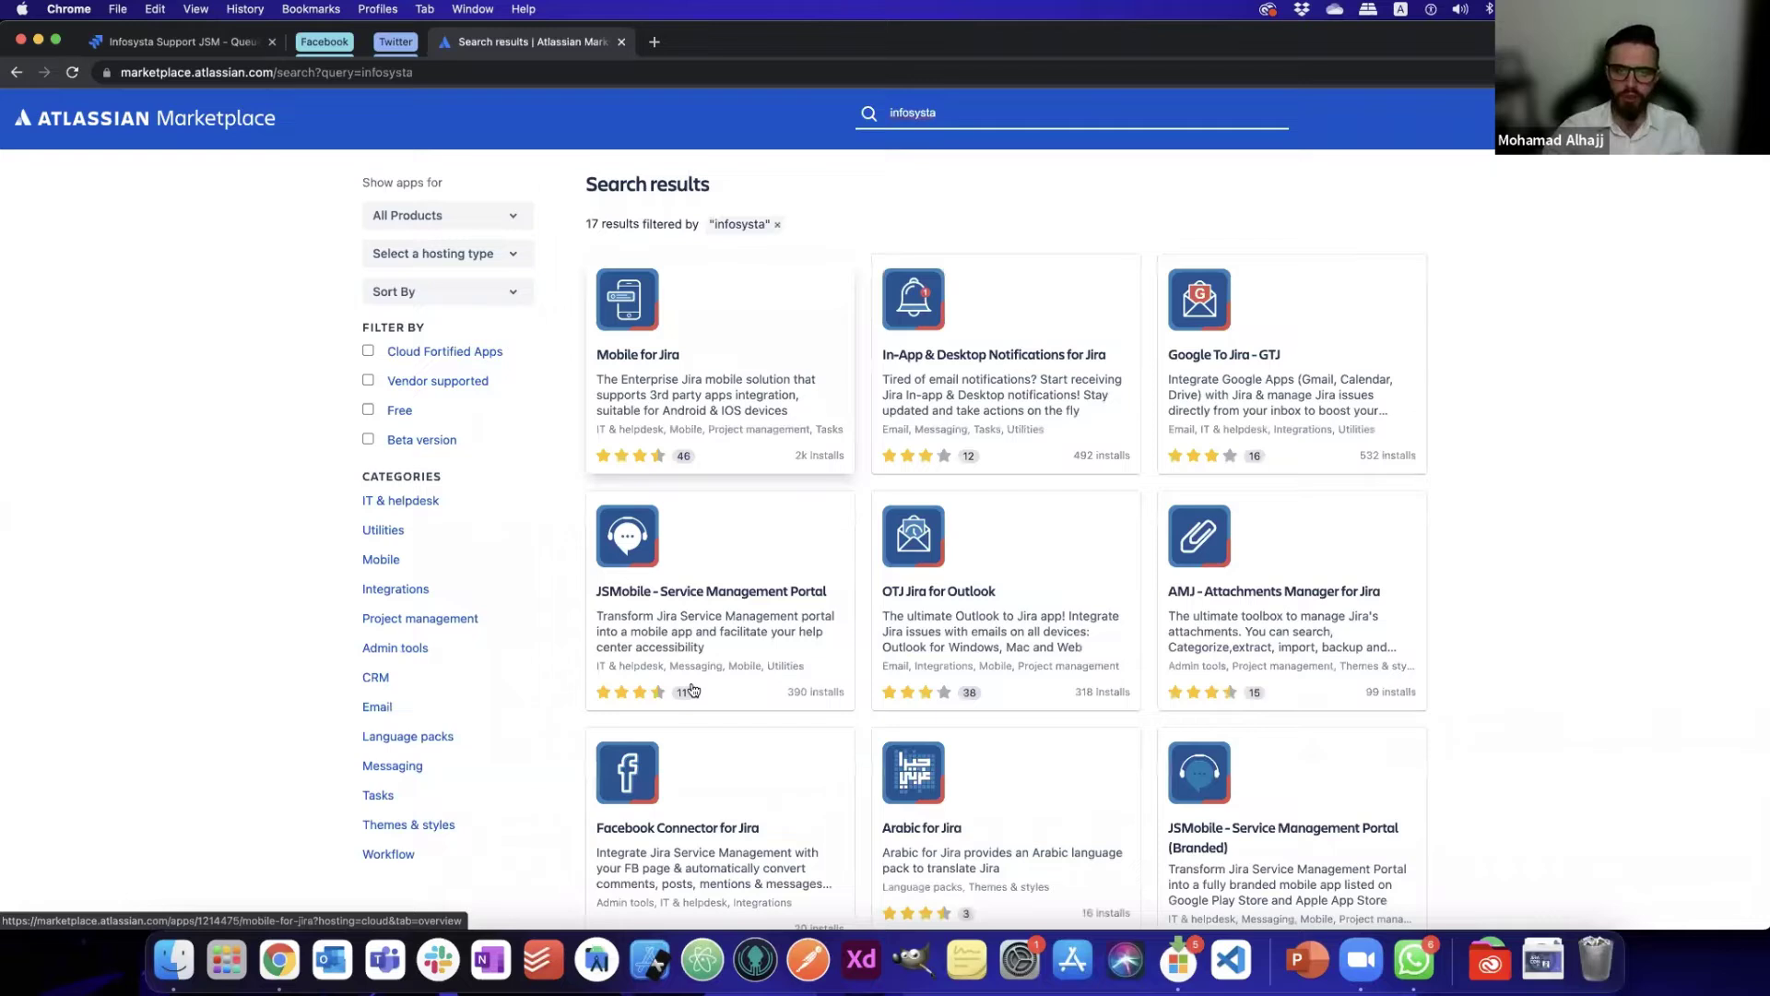
{"action": "scroll", "coordinate": [832, 428], "scroll_direction": "down", "scroll_amount": 3}
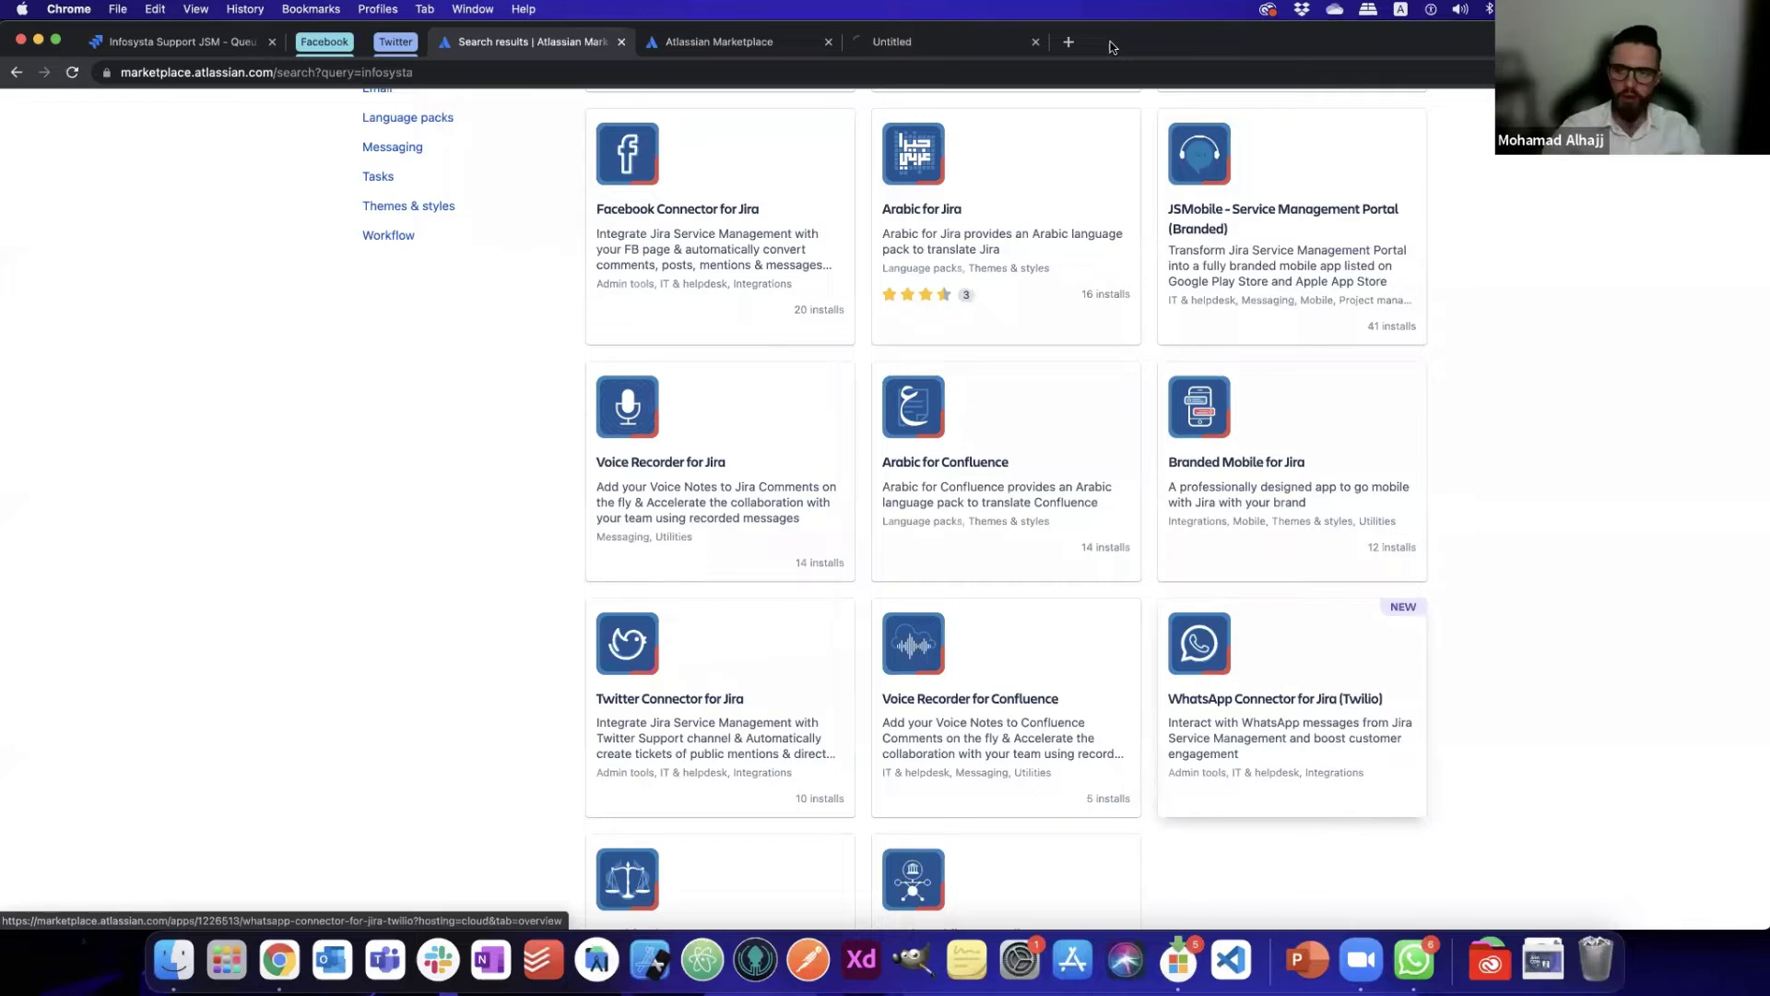
{"action": "left_click", "coordinate": [721, 45]}
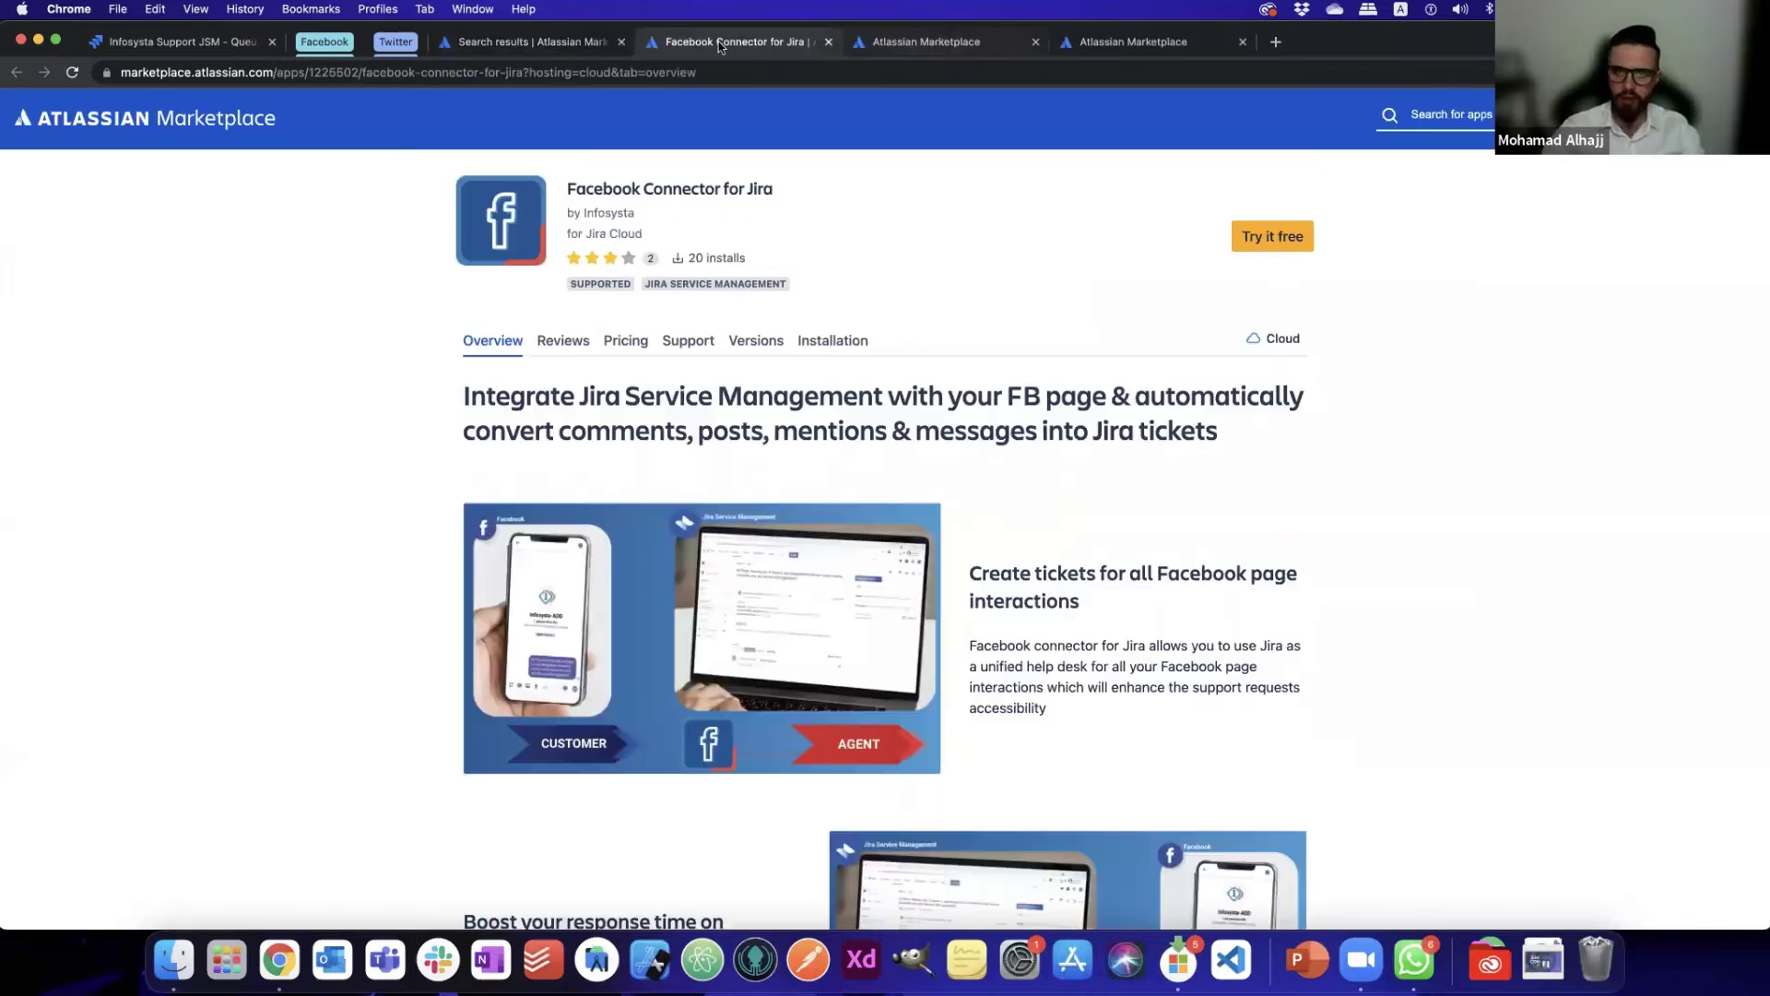
{"action": "left_click", "coordinate": [1136, 47]}
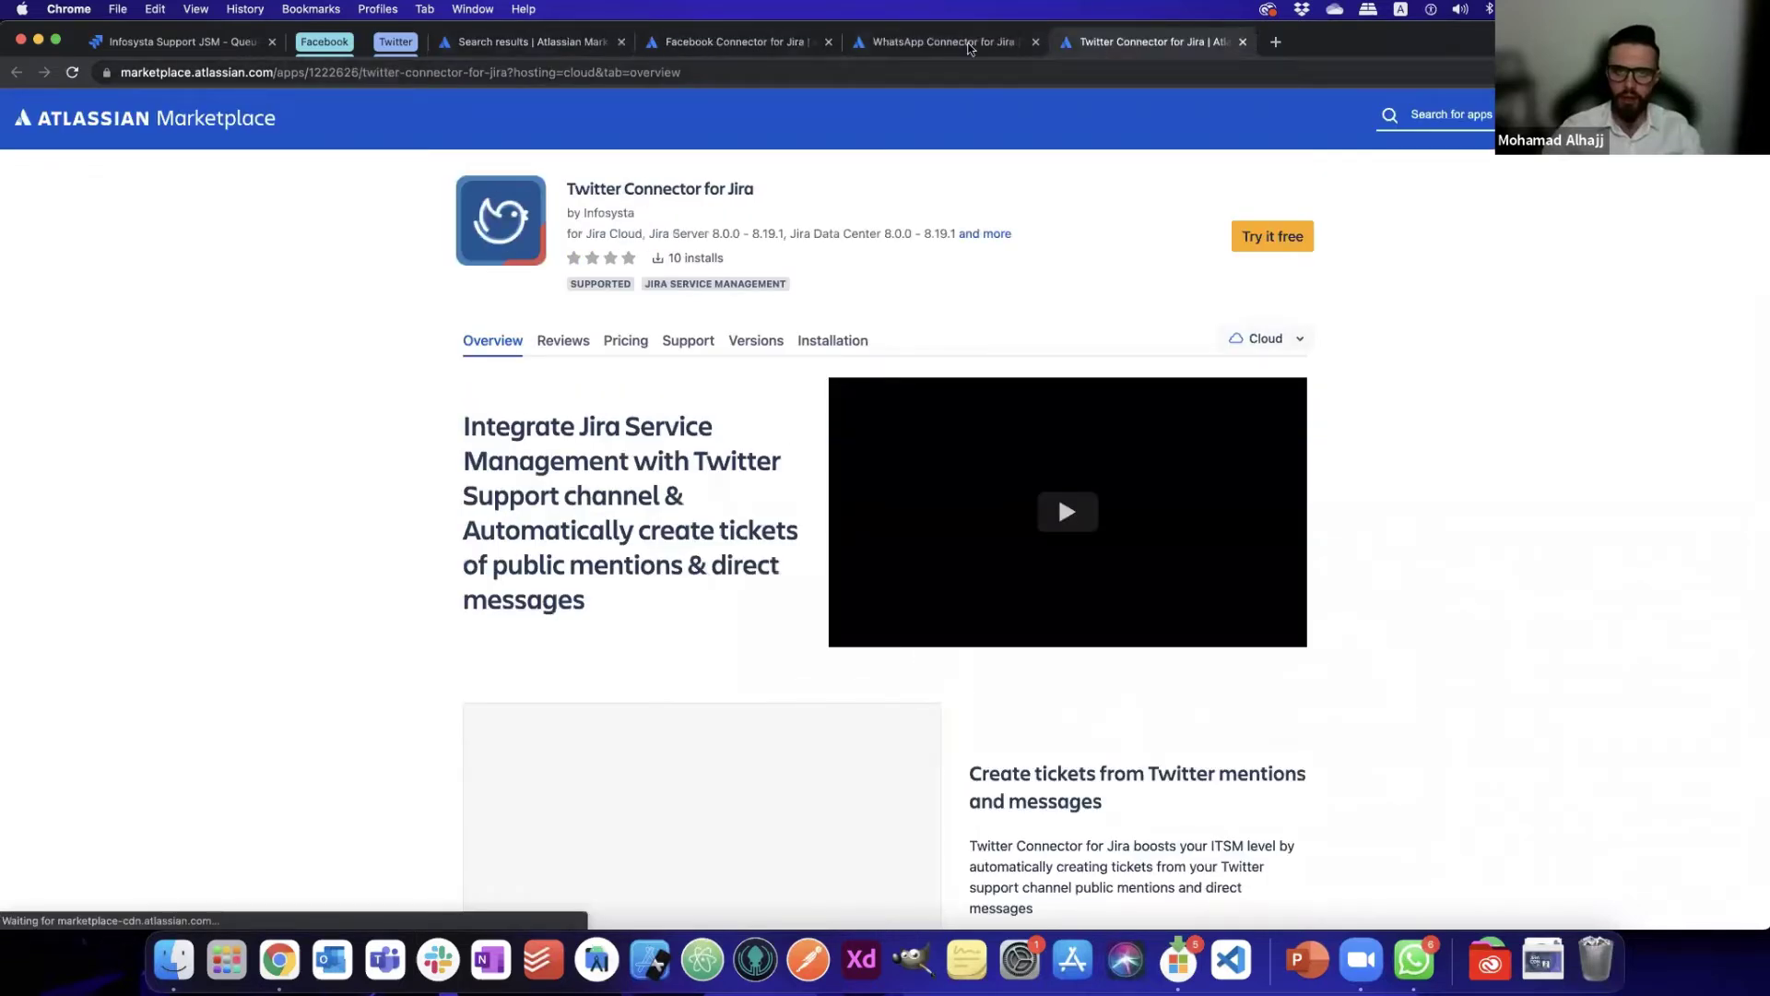
{"action": "left_click", "coordinate": [737, 45]}
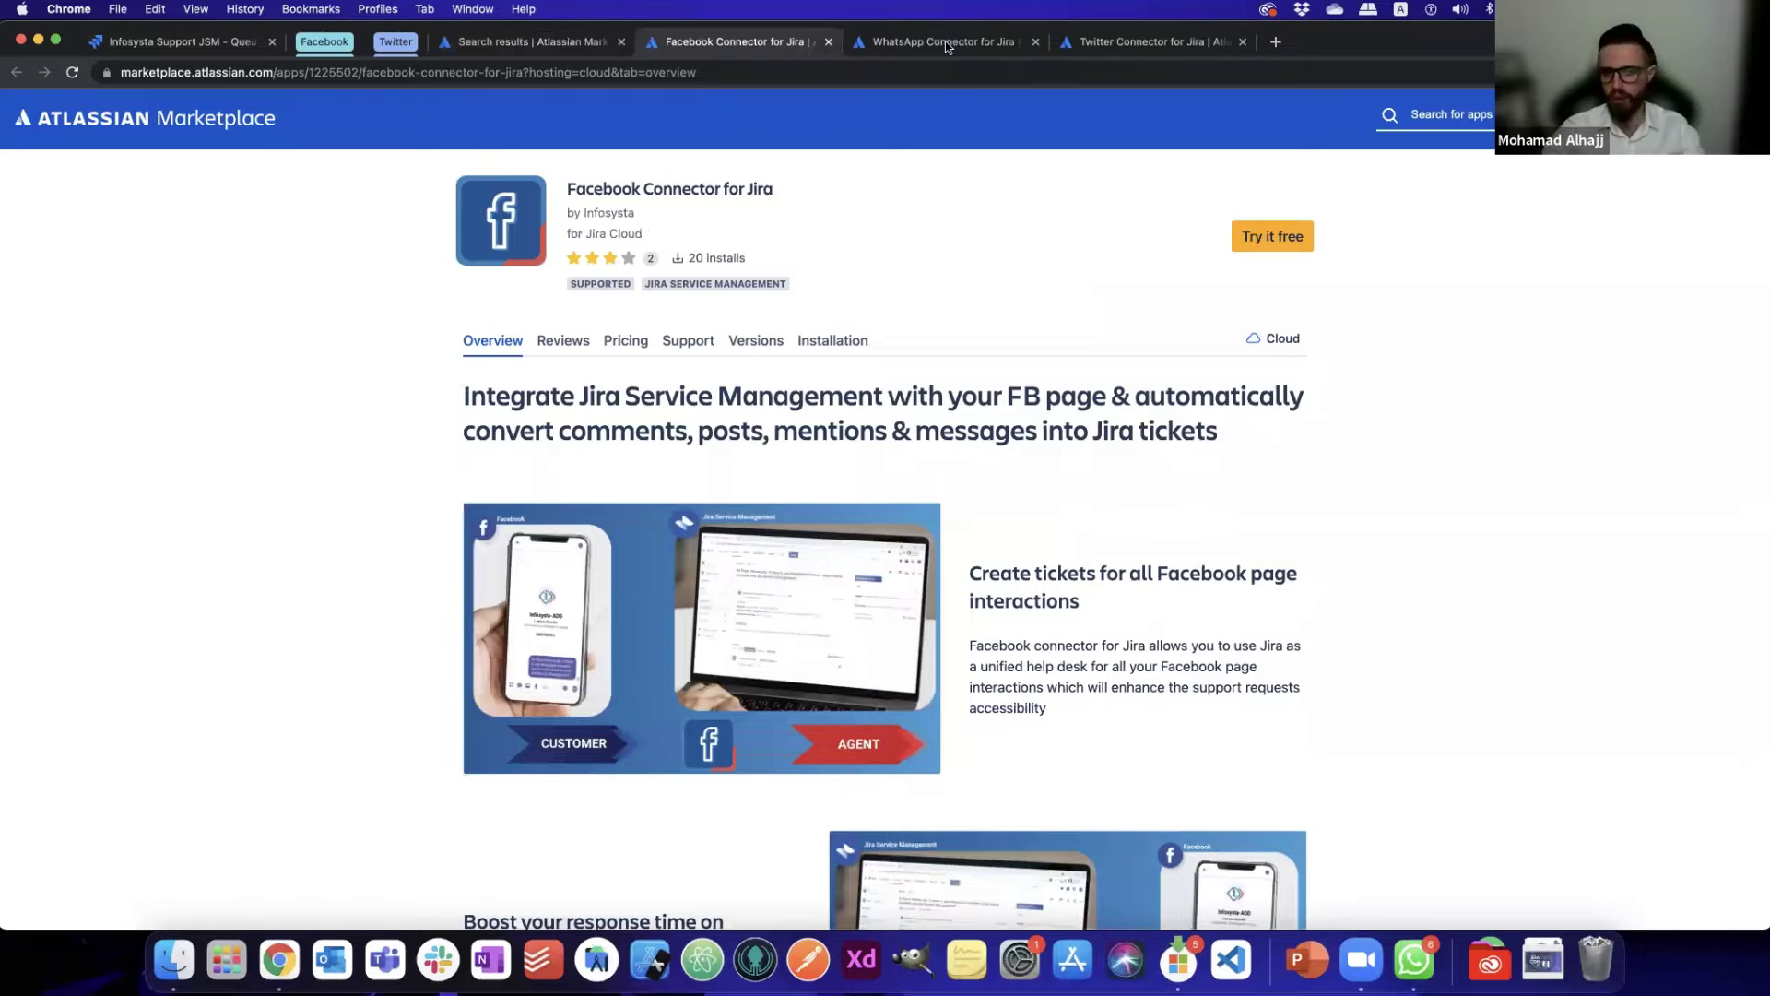
{"action": "left_click", "coordinate": [947, 45]}
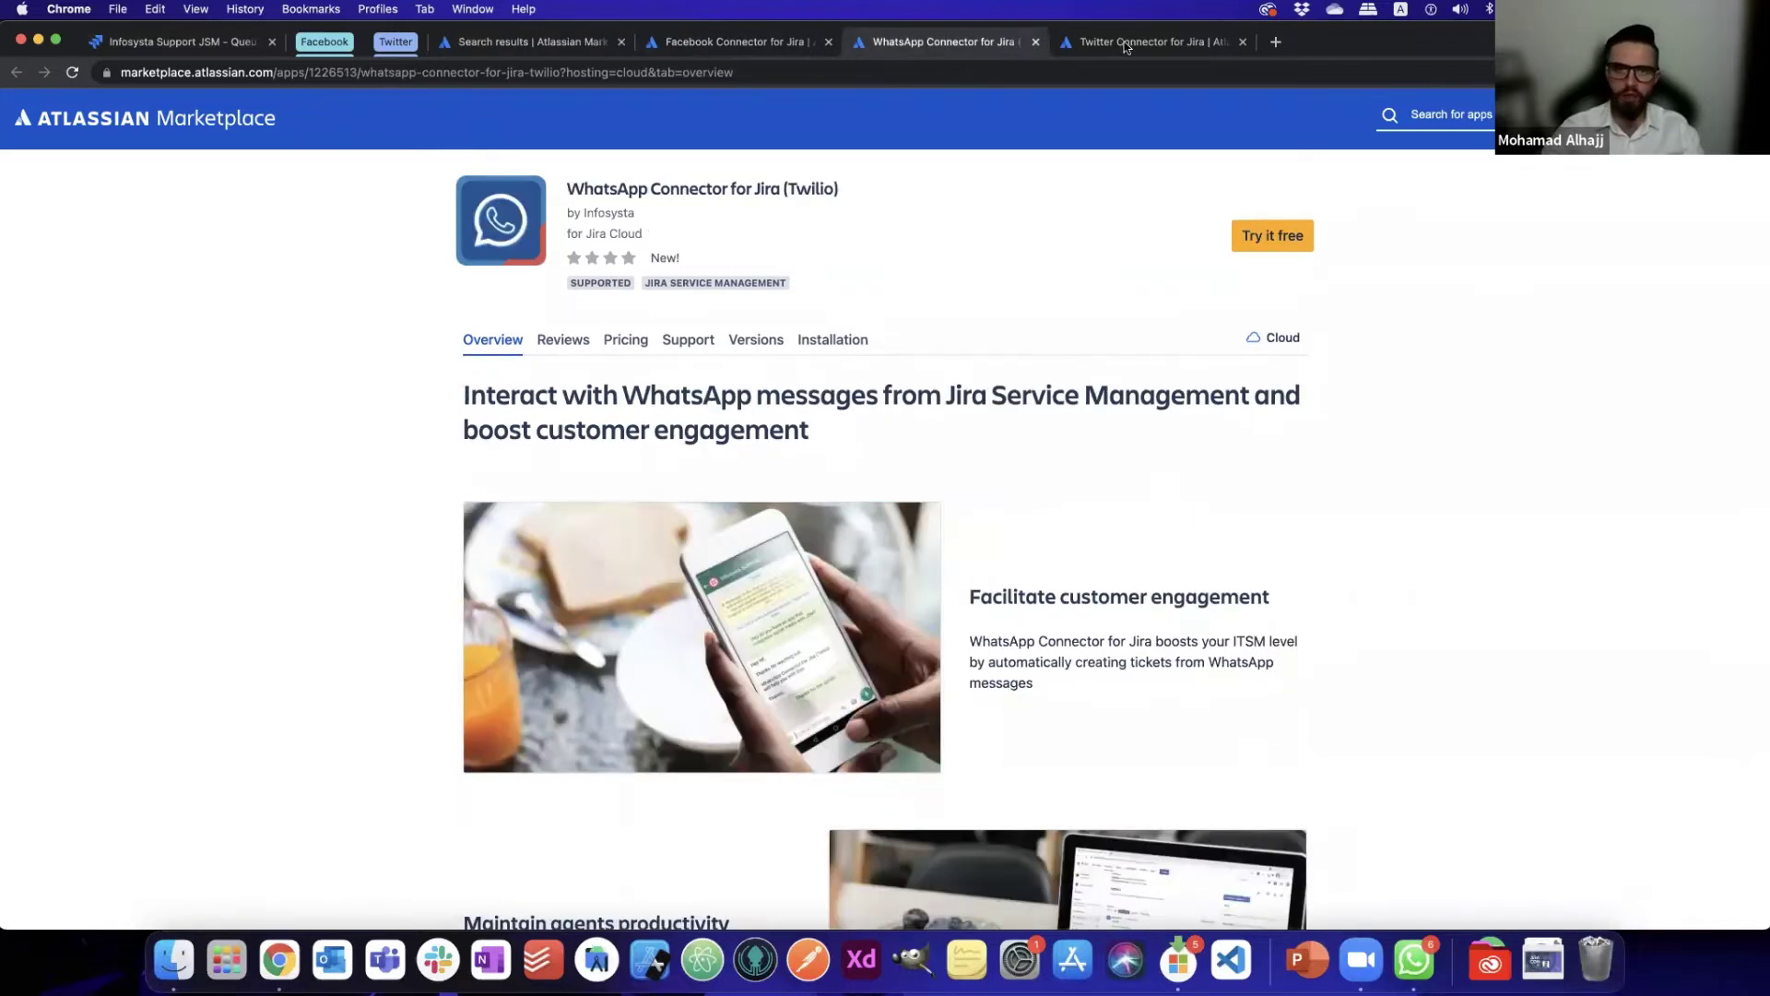
- Check the Twitter connector's hosting options, then return to the Jira ticket queue
{"action": "key", "text": "ctrl+Tab"}
{"action": "left_click", "coordinate": [1264, 338]}
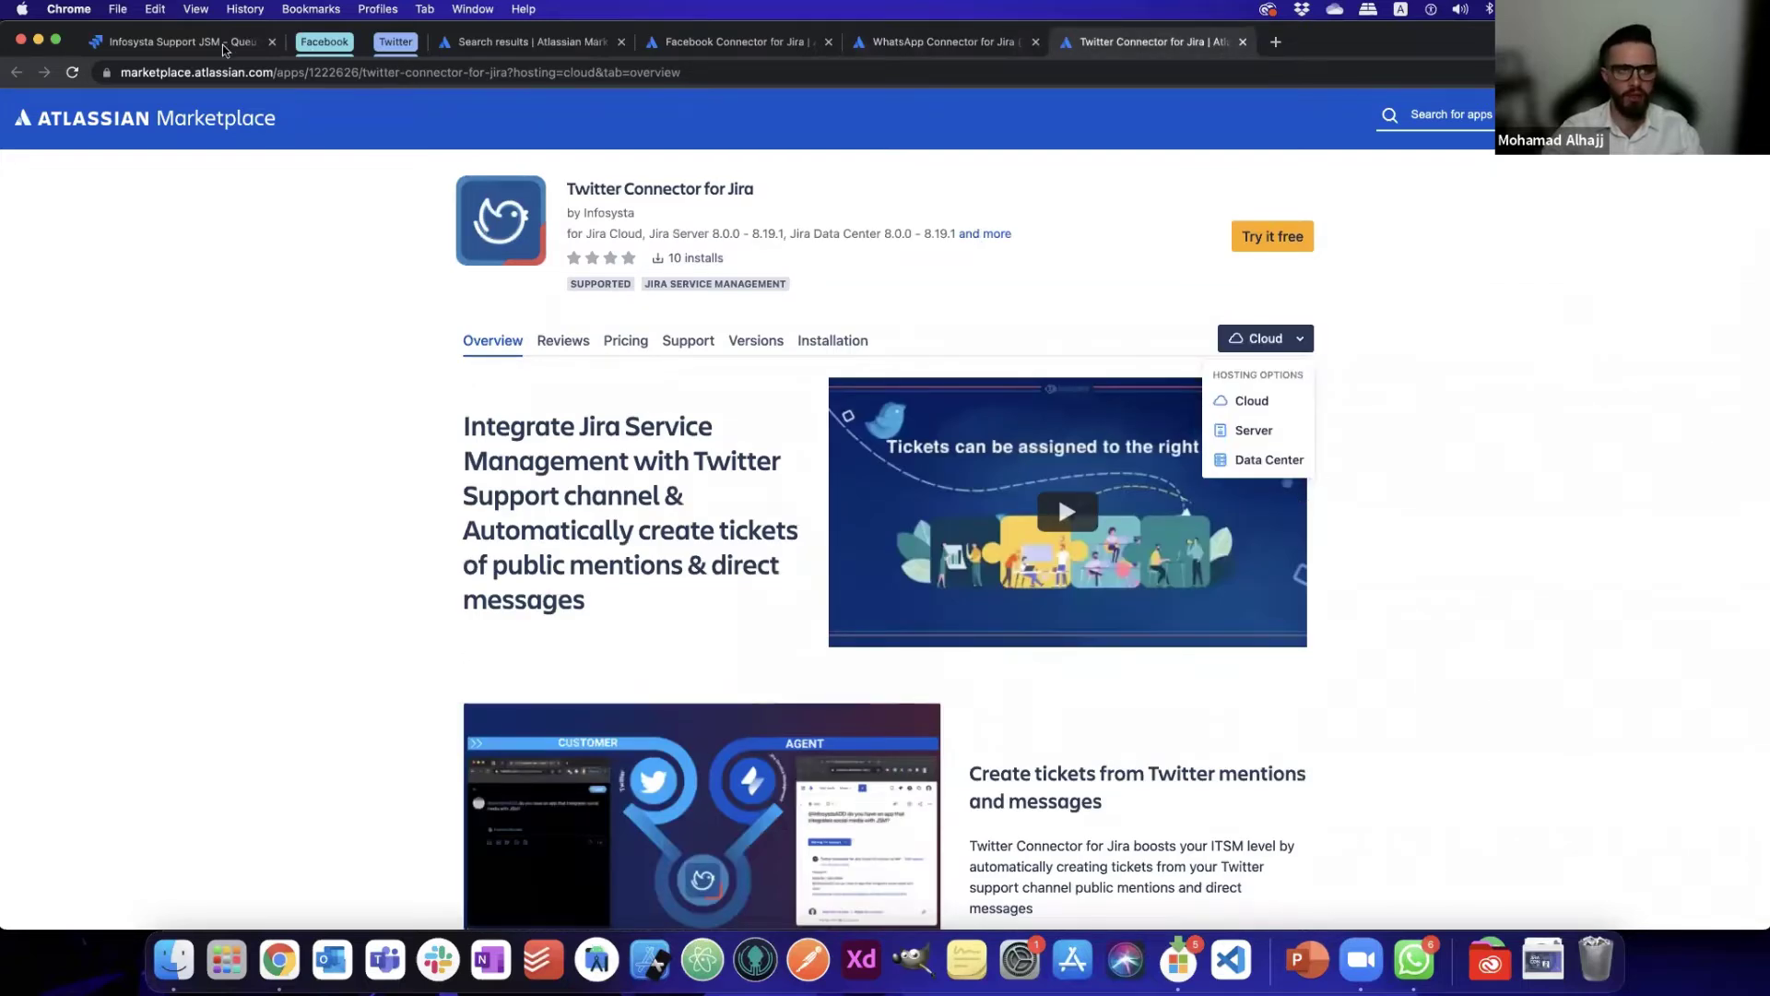
{"action": "left_click", "coordinate": [149, 48]}
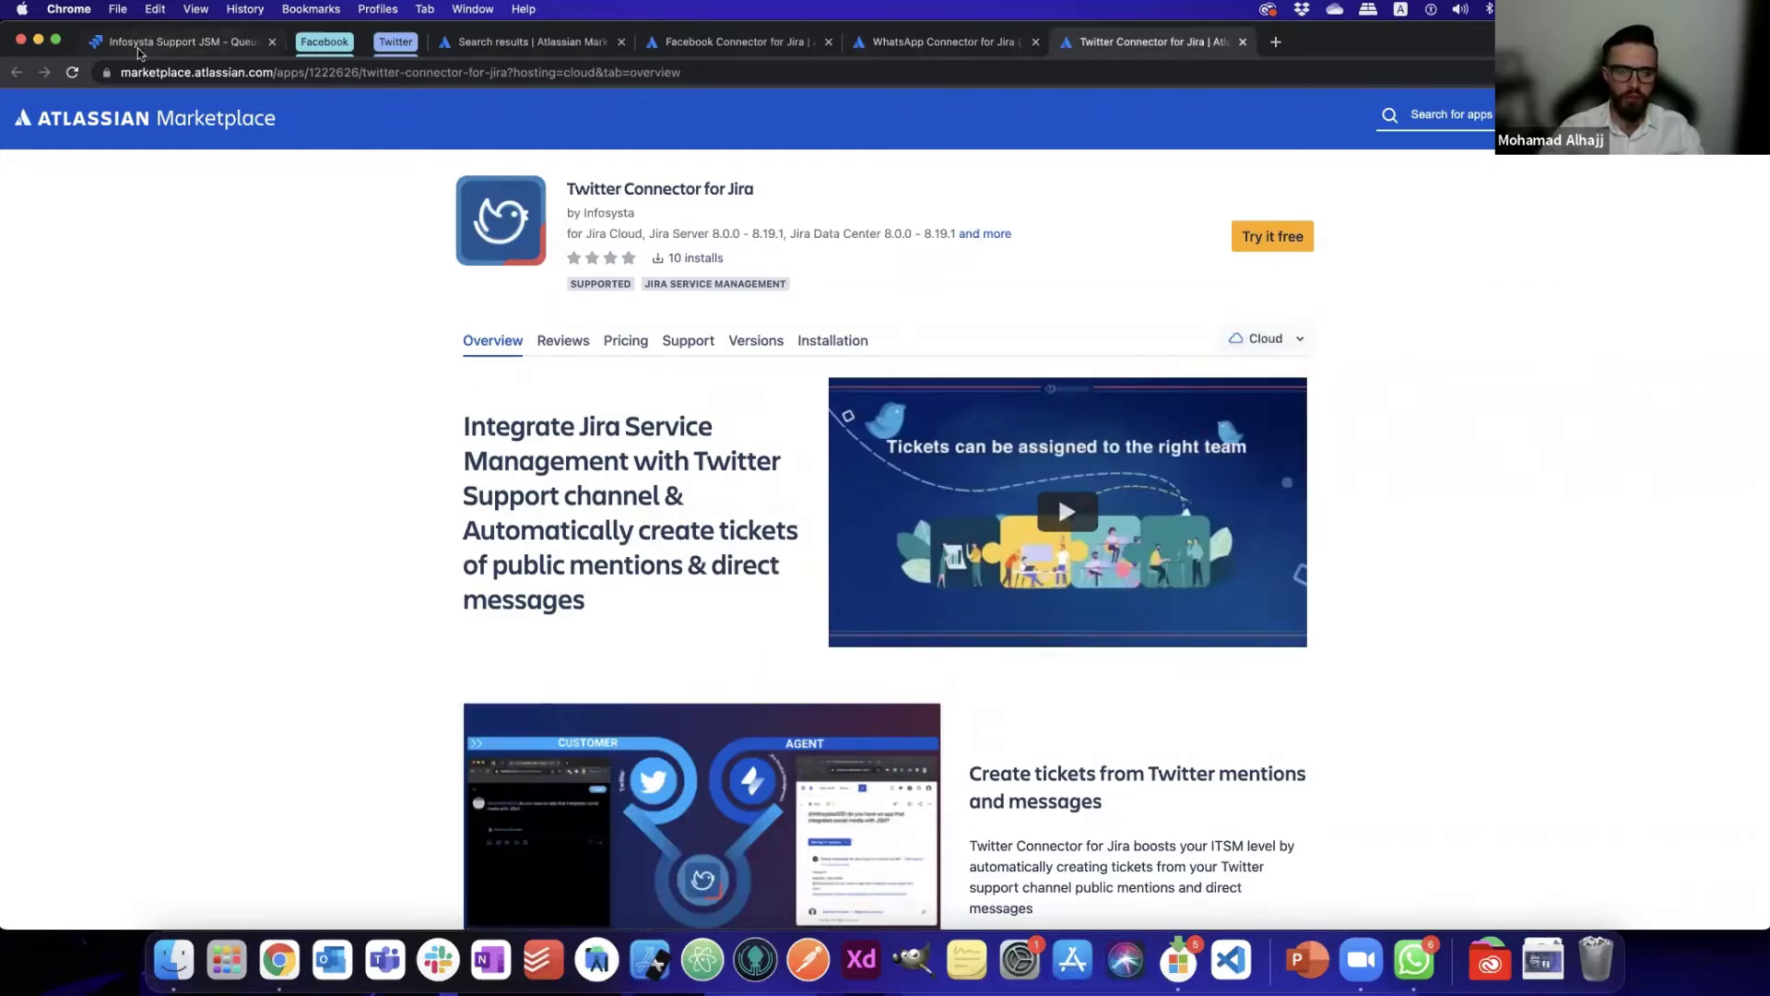
{"action": "left_click", "coordinate": [137, 48]}
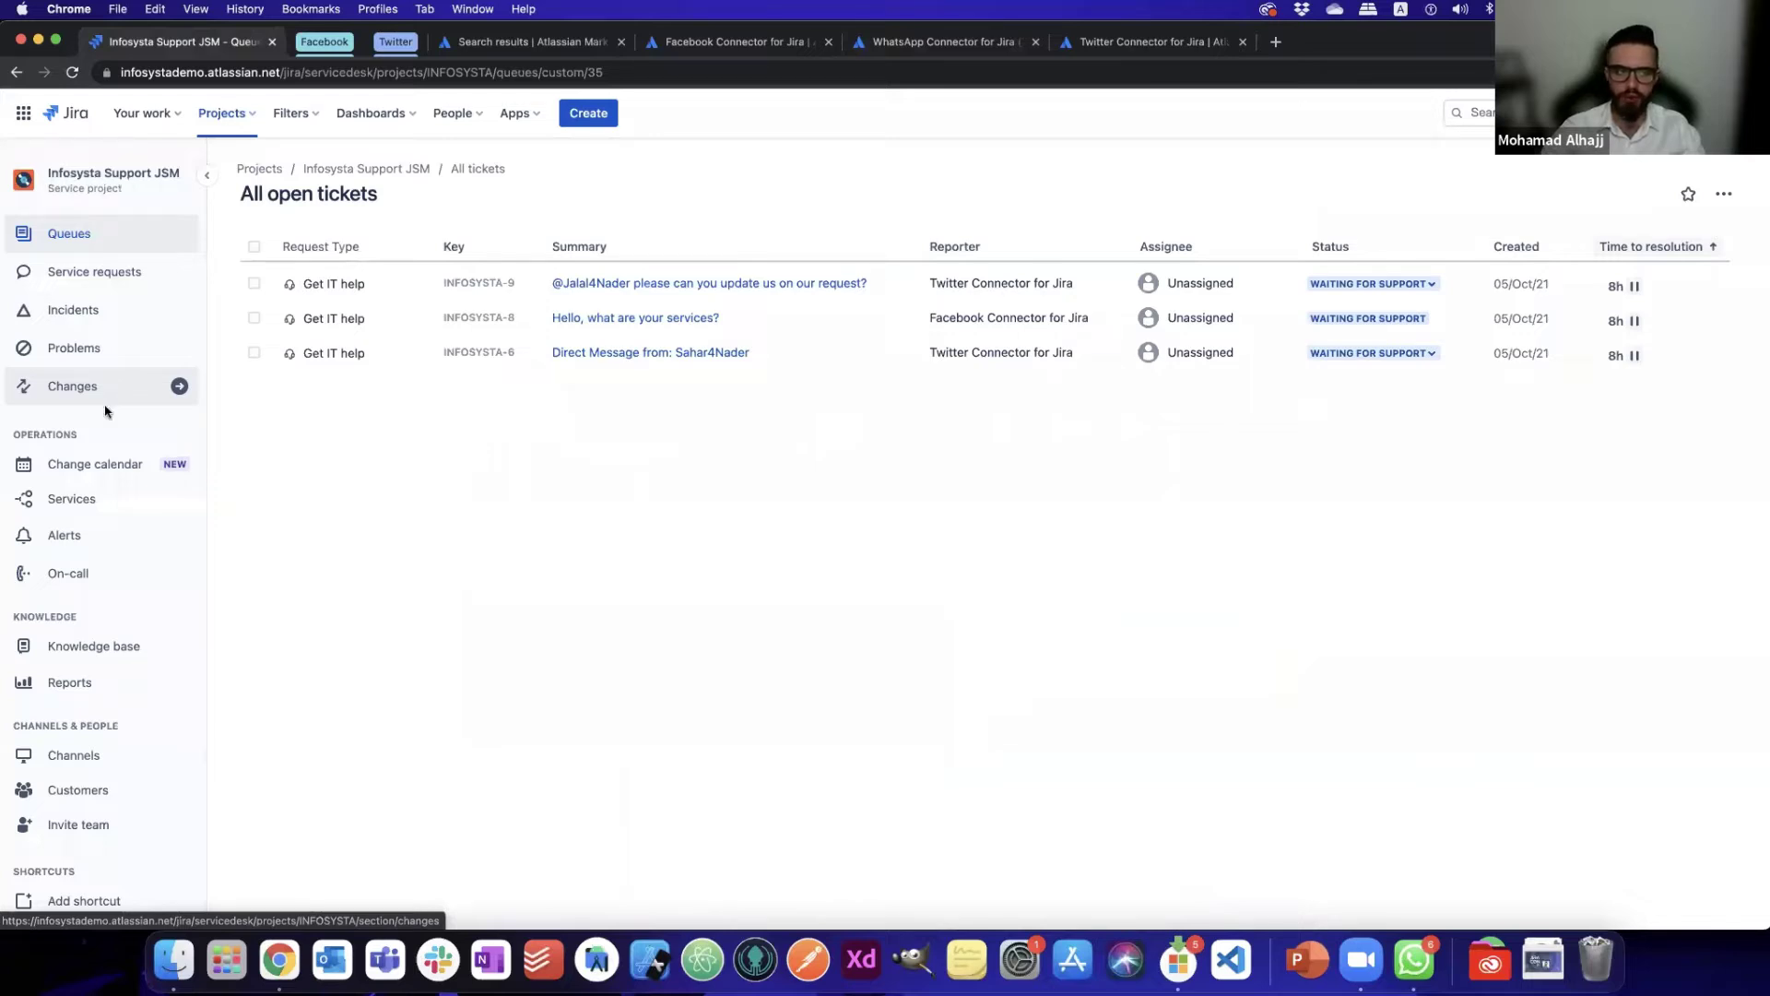
- Open Project settings for the Infosysta Support JSM project from the sidebar
{"action": "scroll", "coordinate": [109, 516], "scroll_direction": "down", "scroll_amount": 2}
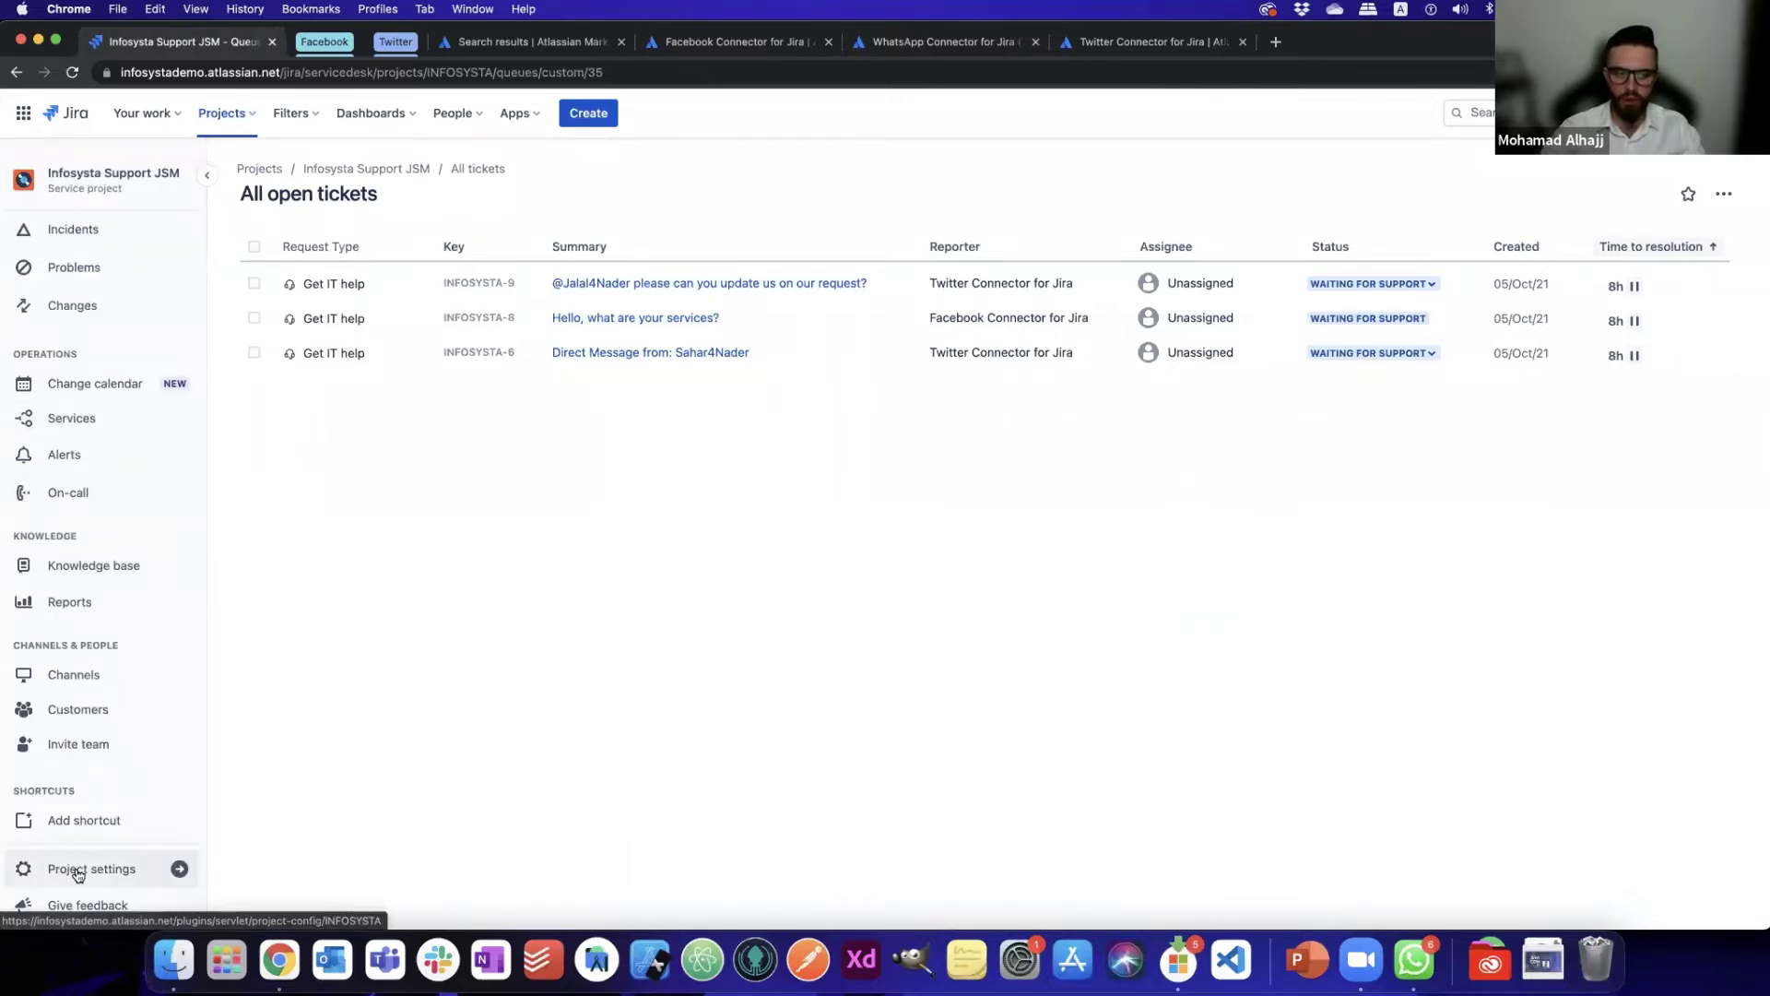
{"action": "left_click", "coordinate": [139, 867]}
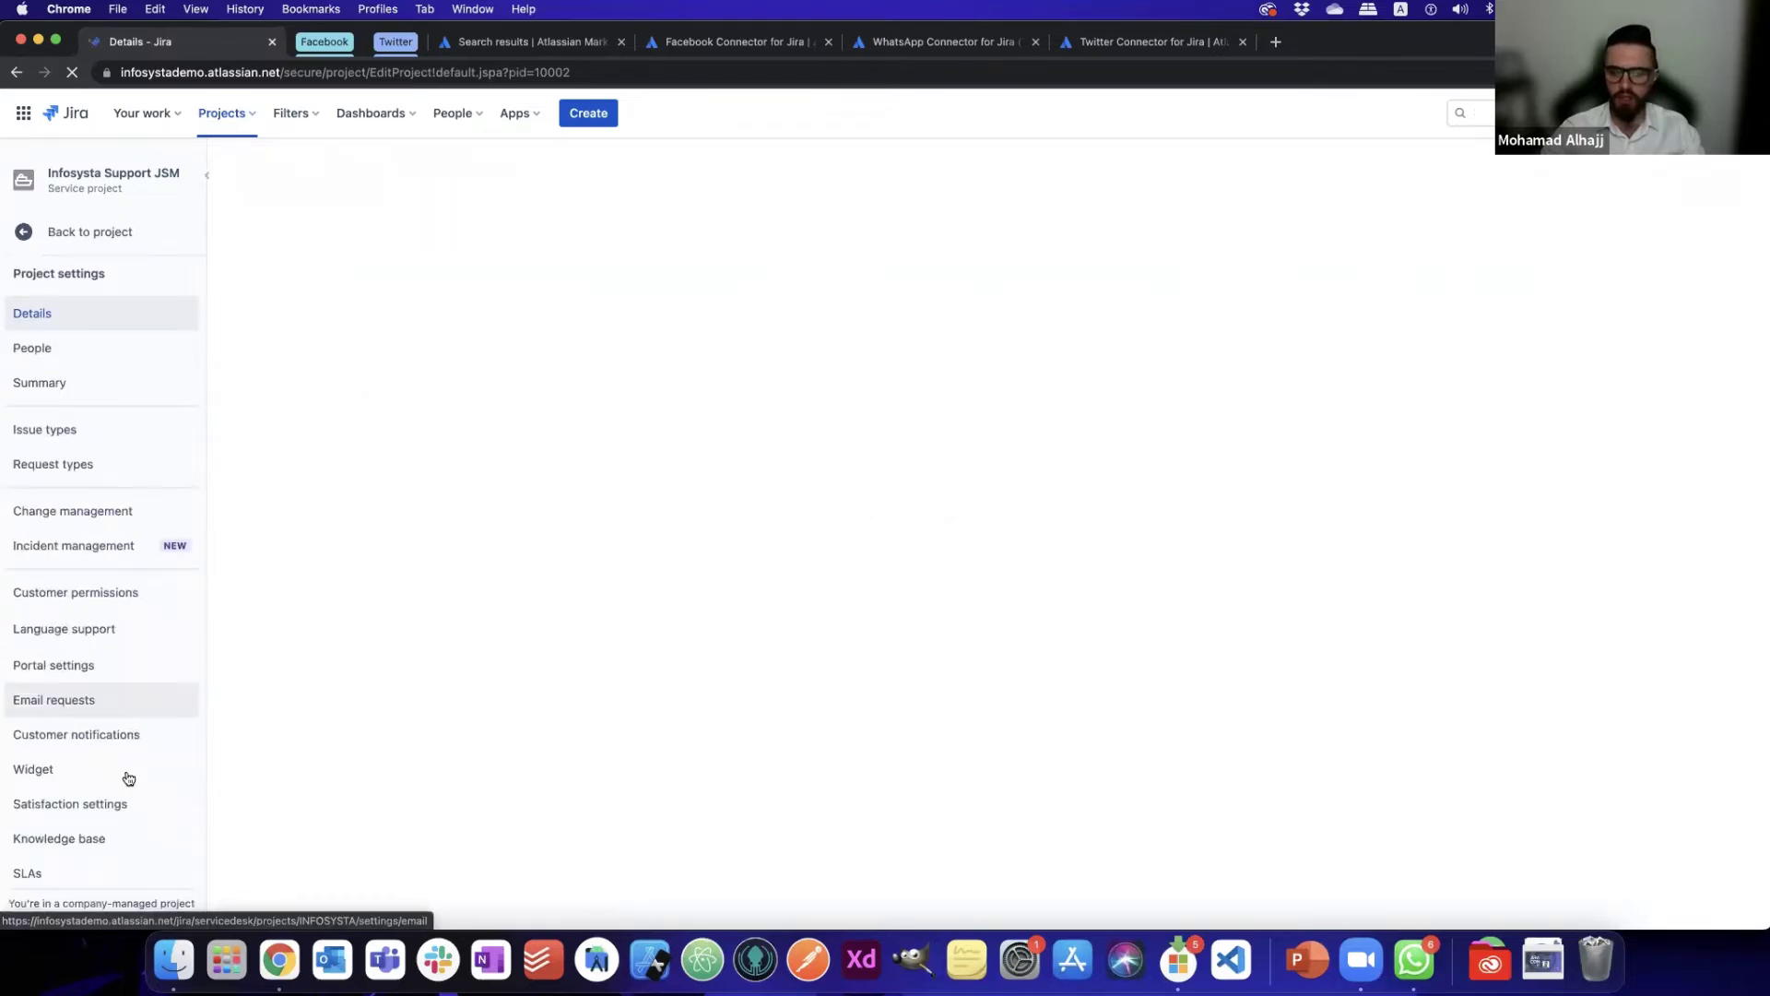
{"action": "scroll", "coordinate": [129, 779], "scroll_direction": "down", "scroll_amount": 10}
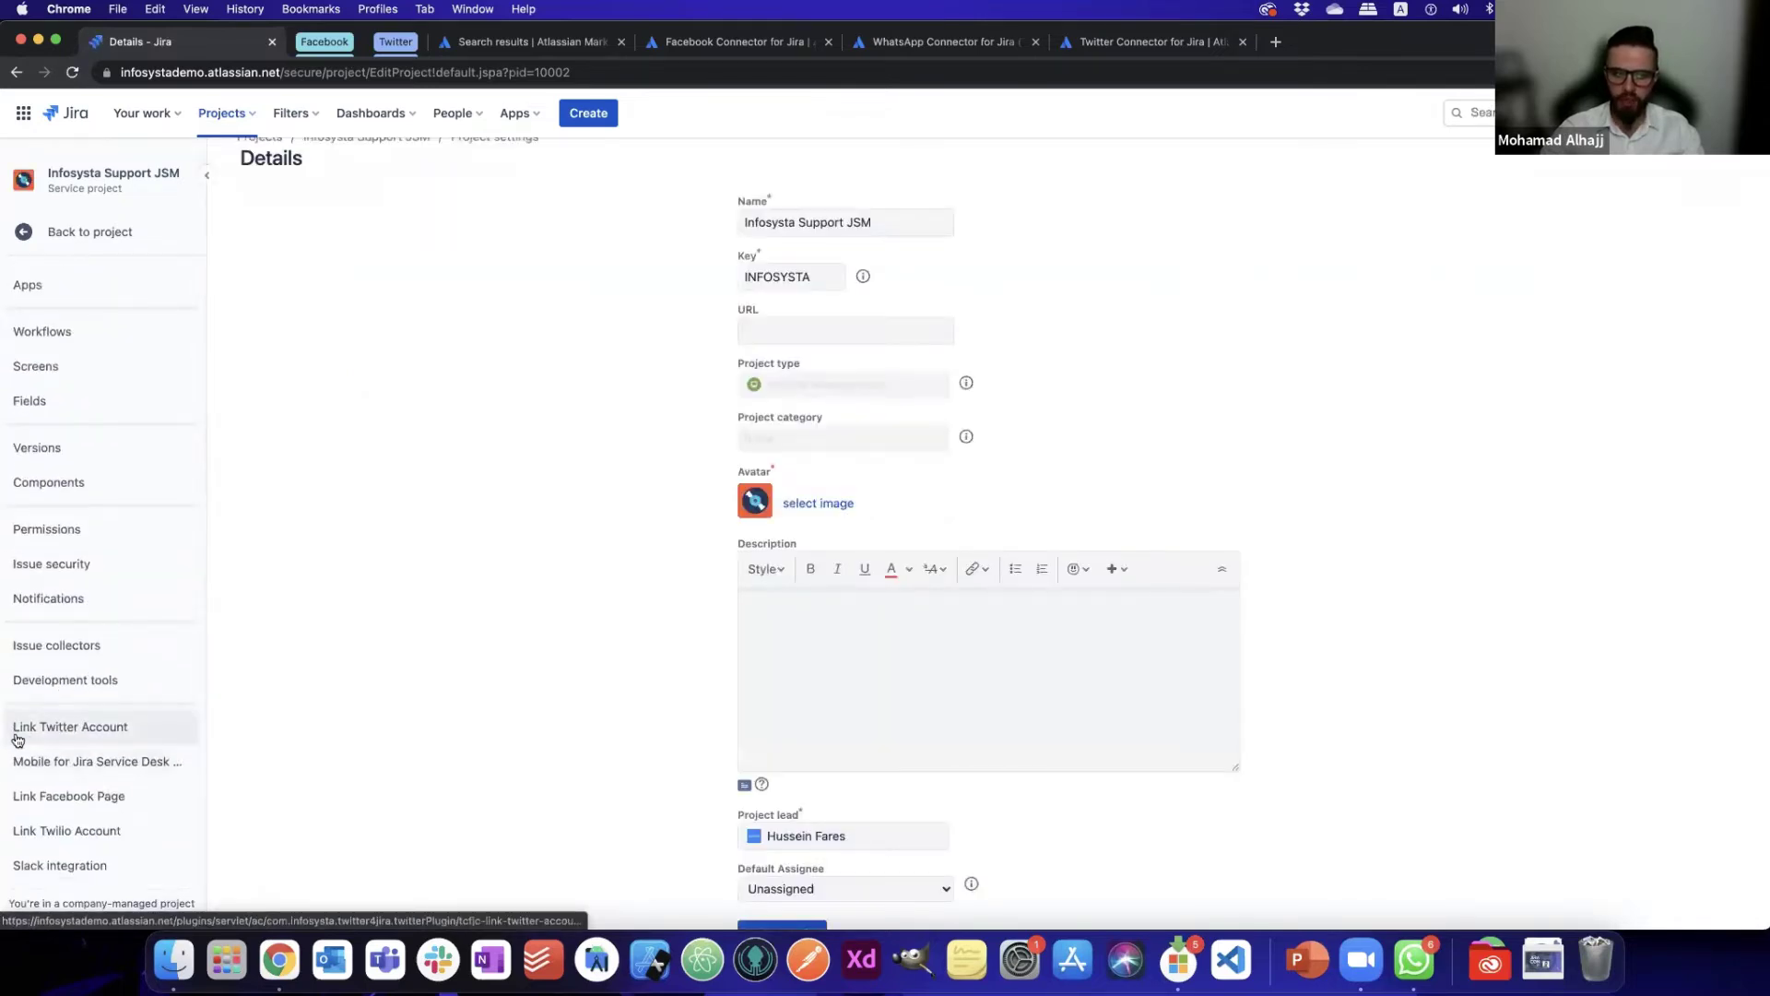
- Review the Twitter link settings (Get IT help, Closed), then the Infosysta-ADD Facebook page settings
{"action": "left_click", "coordinate": [186, 770]}
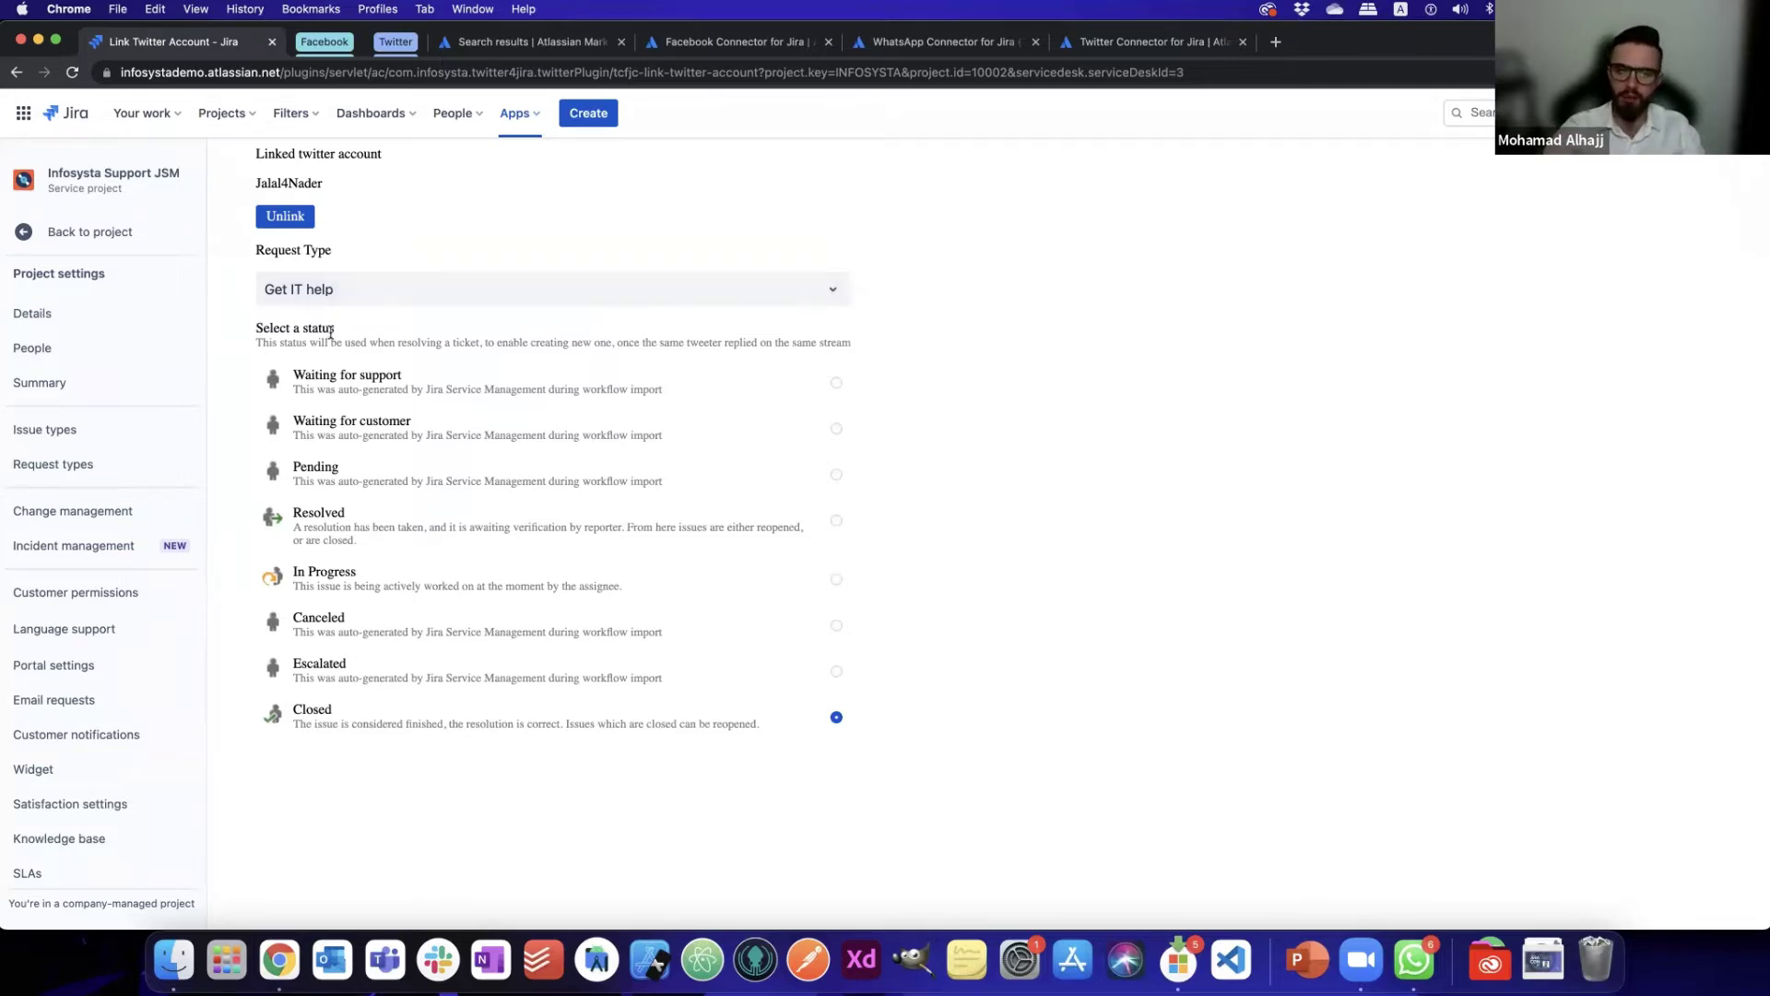
{"action": "left_click_drag", "start_coordinate": [256, 328], "coordinate": [368, 343]}
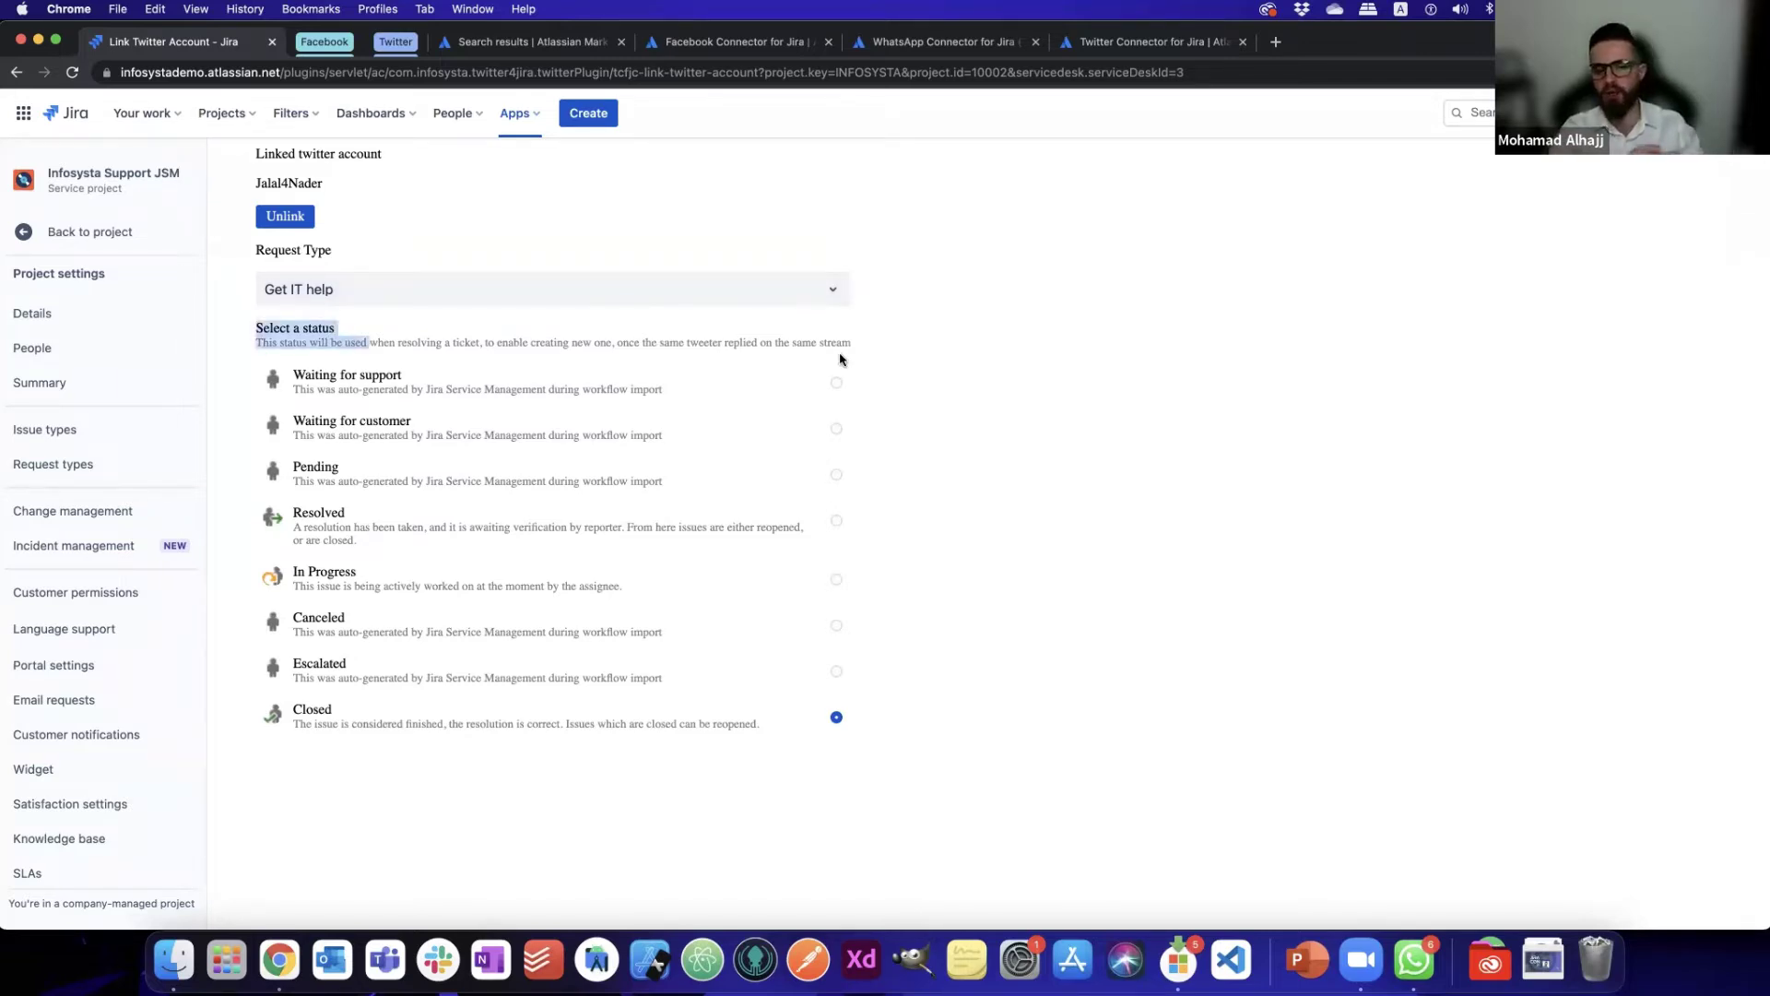
{"action": "left_click_drag", "start_coordinate": [841, 359], "coordinate": [841, 359]}
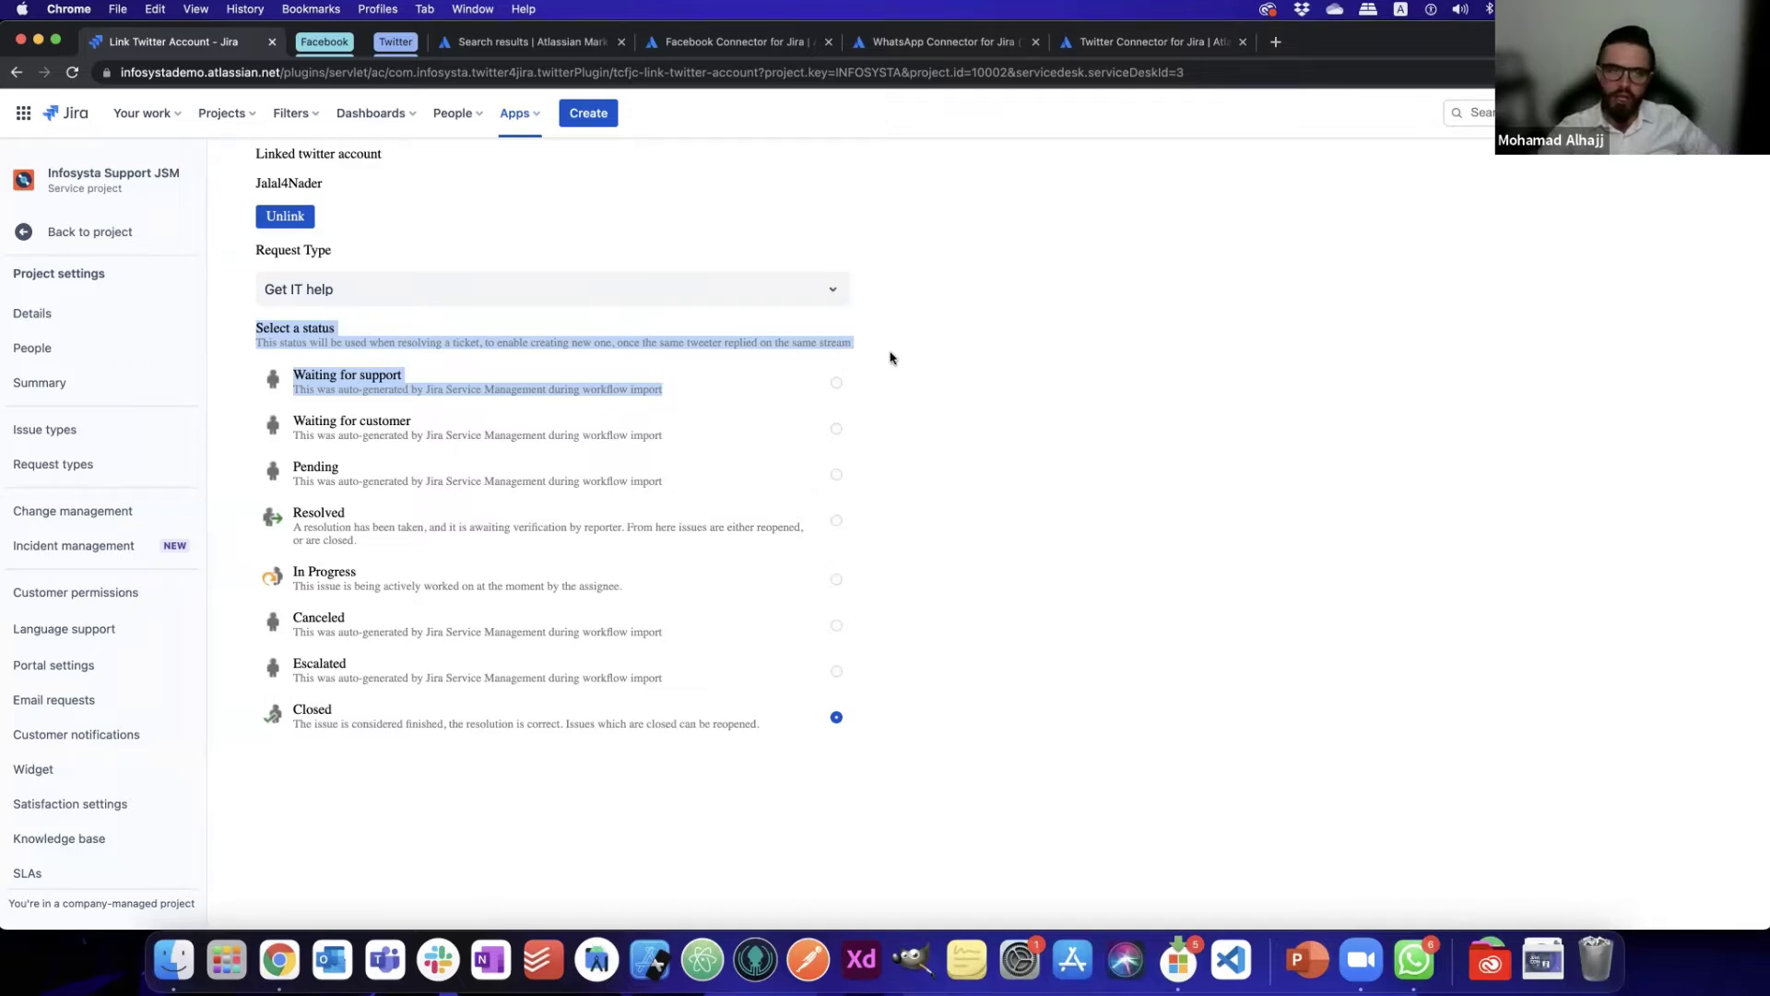
{"action": "left_click", "coordinate": [340, 340]}
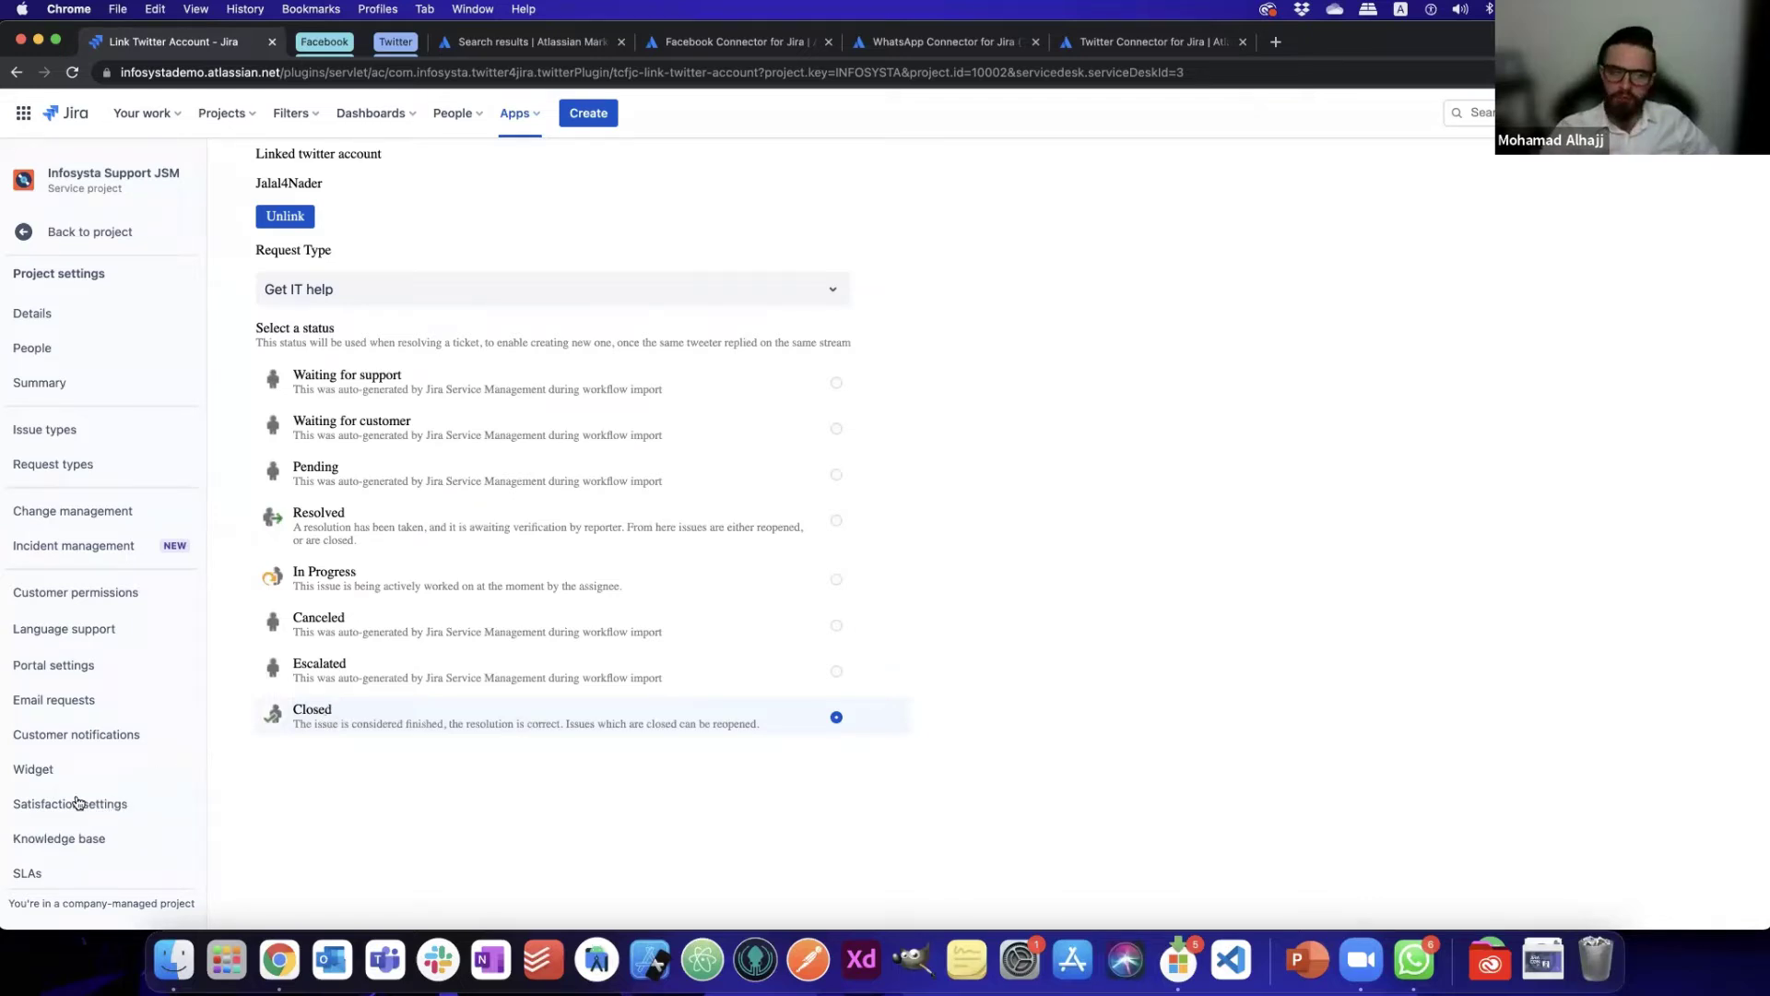
{"action": "scroll", "coordinate": [124, 808], "scroll_direction": "down", "scroll_amount": 5}
{"action": "left_click", "coordinate": [124, 796]}
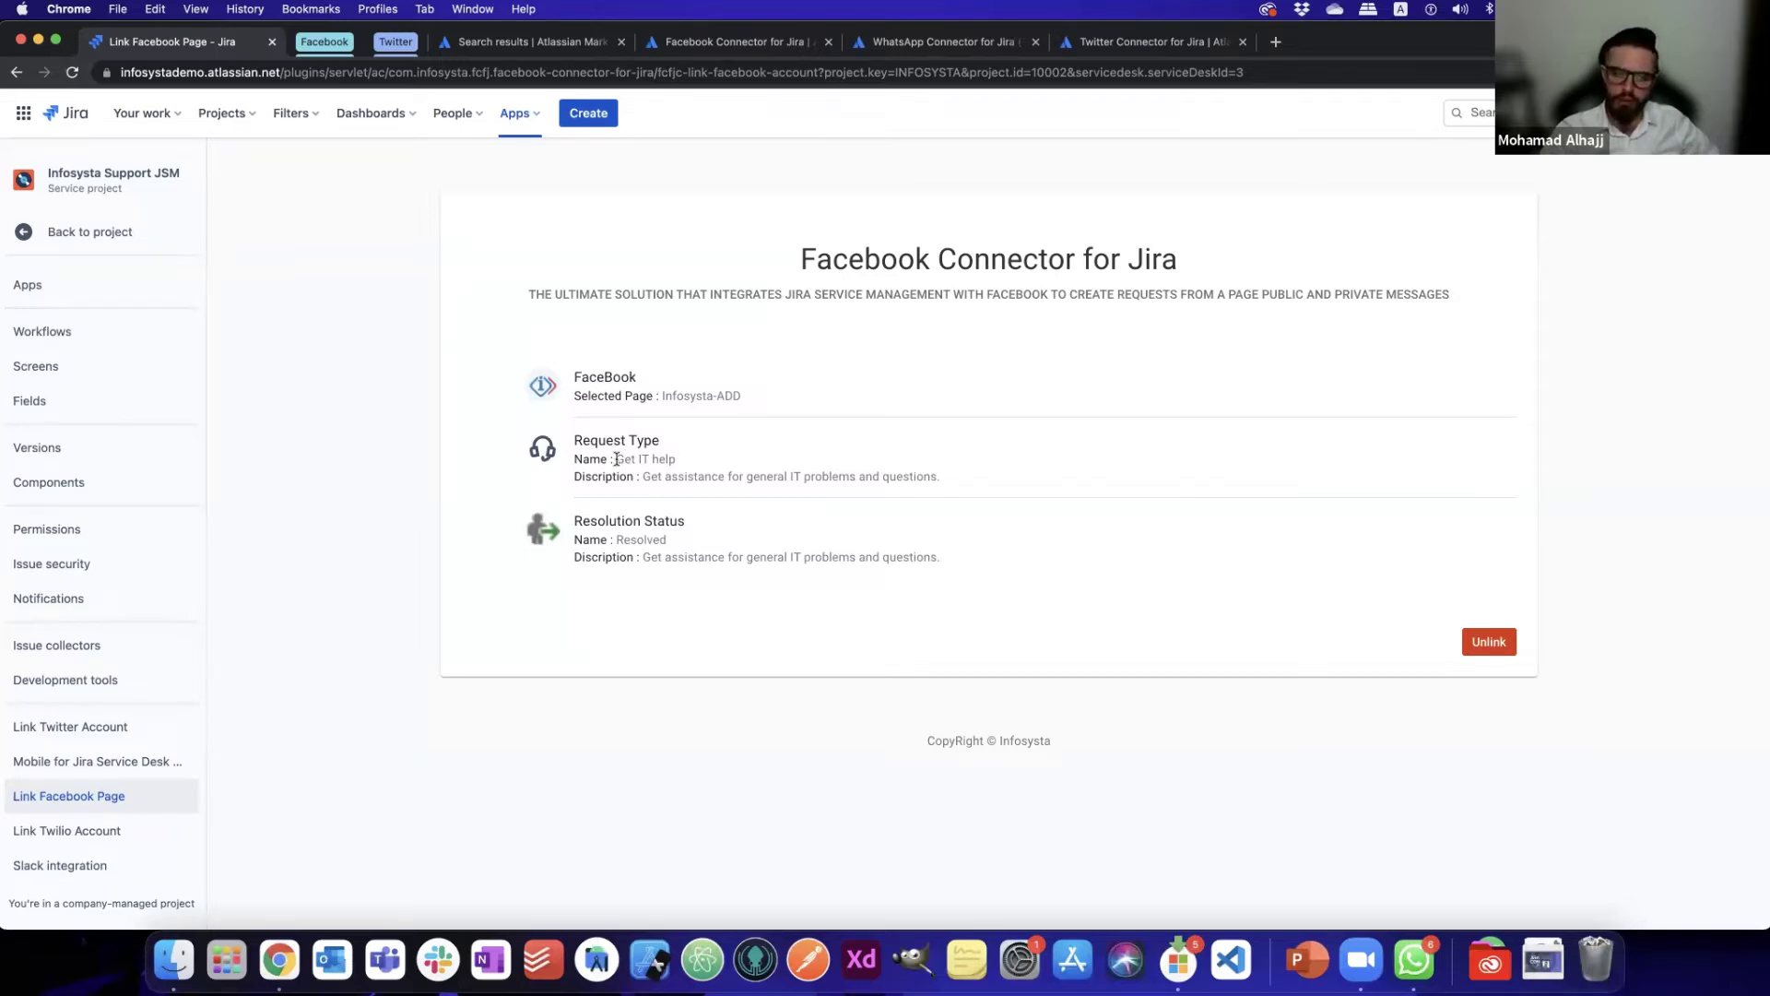
- Check the Twilio WhatsApp link settings (Get IT help, Resolved), then go to its Marketplace listing
{"action": "left_click_drag", "start_coordinate": [616, 459], "coordinate": [677, 459]}
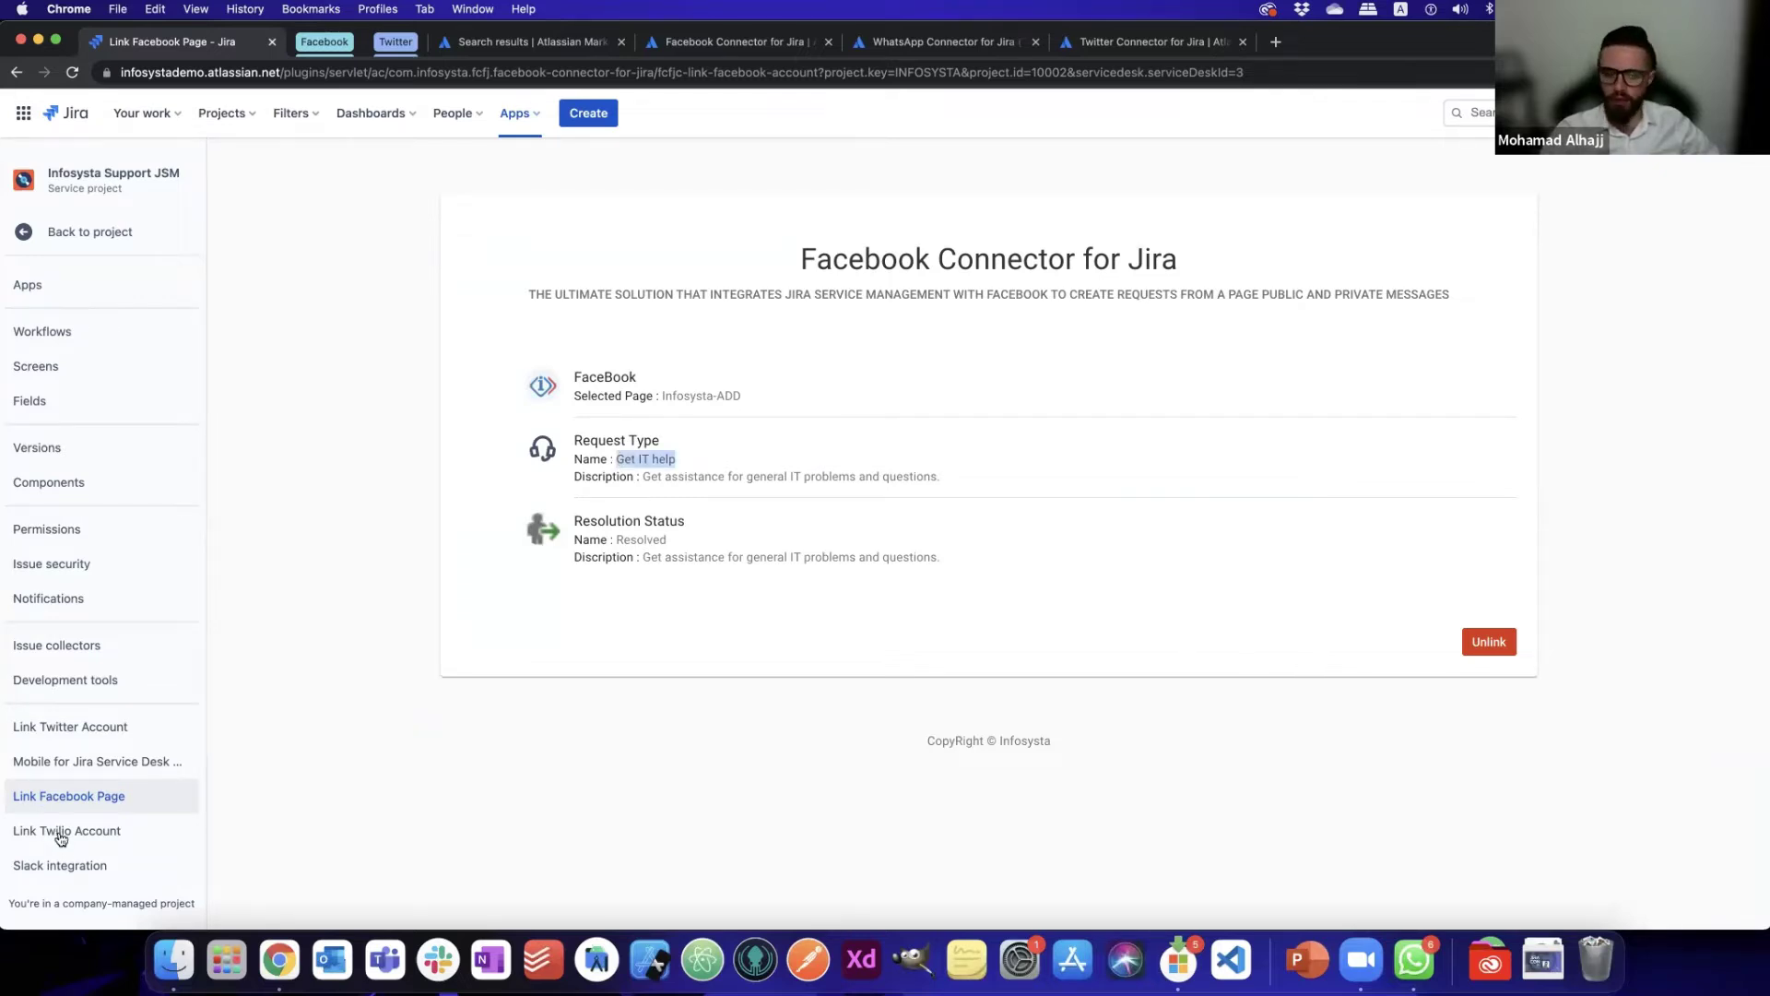
{"action": "left_click", "coordinate": [61, 838]}
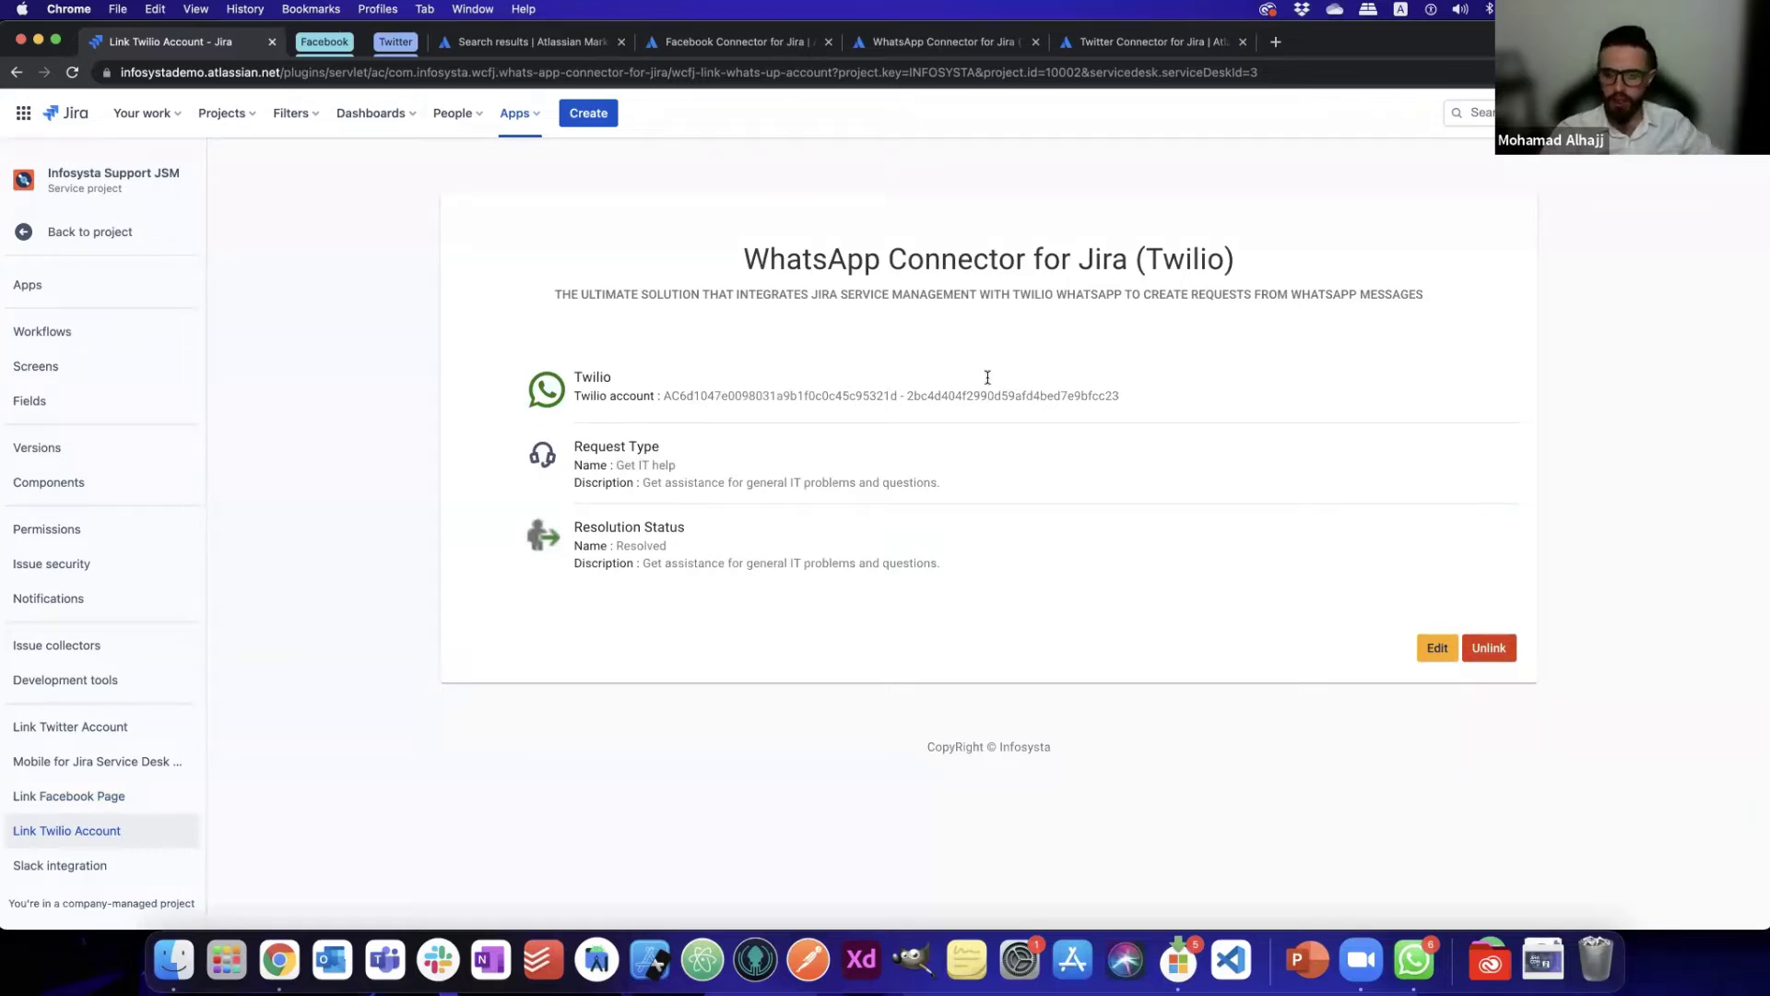
{"action": "double_click", "coordinate": [830, 395]}
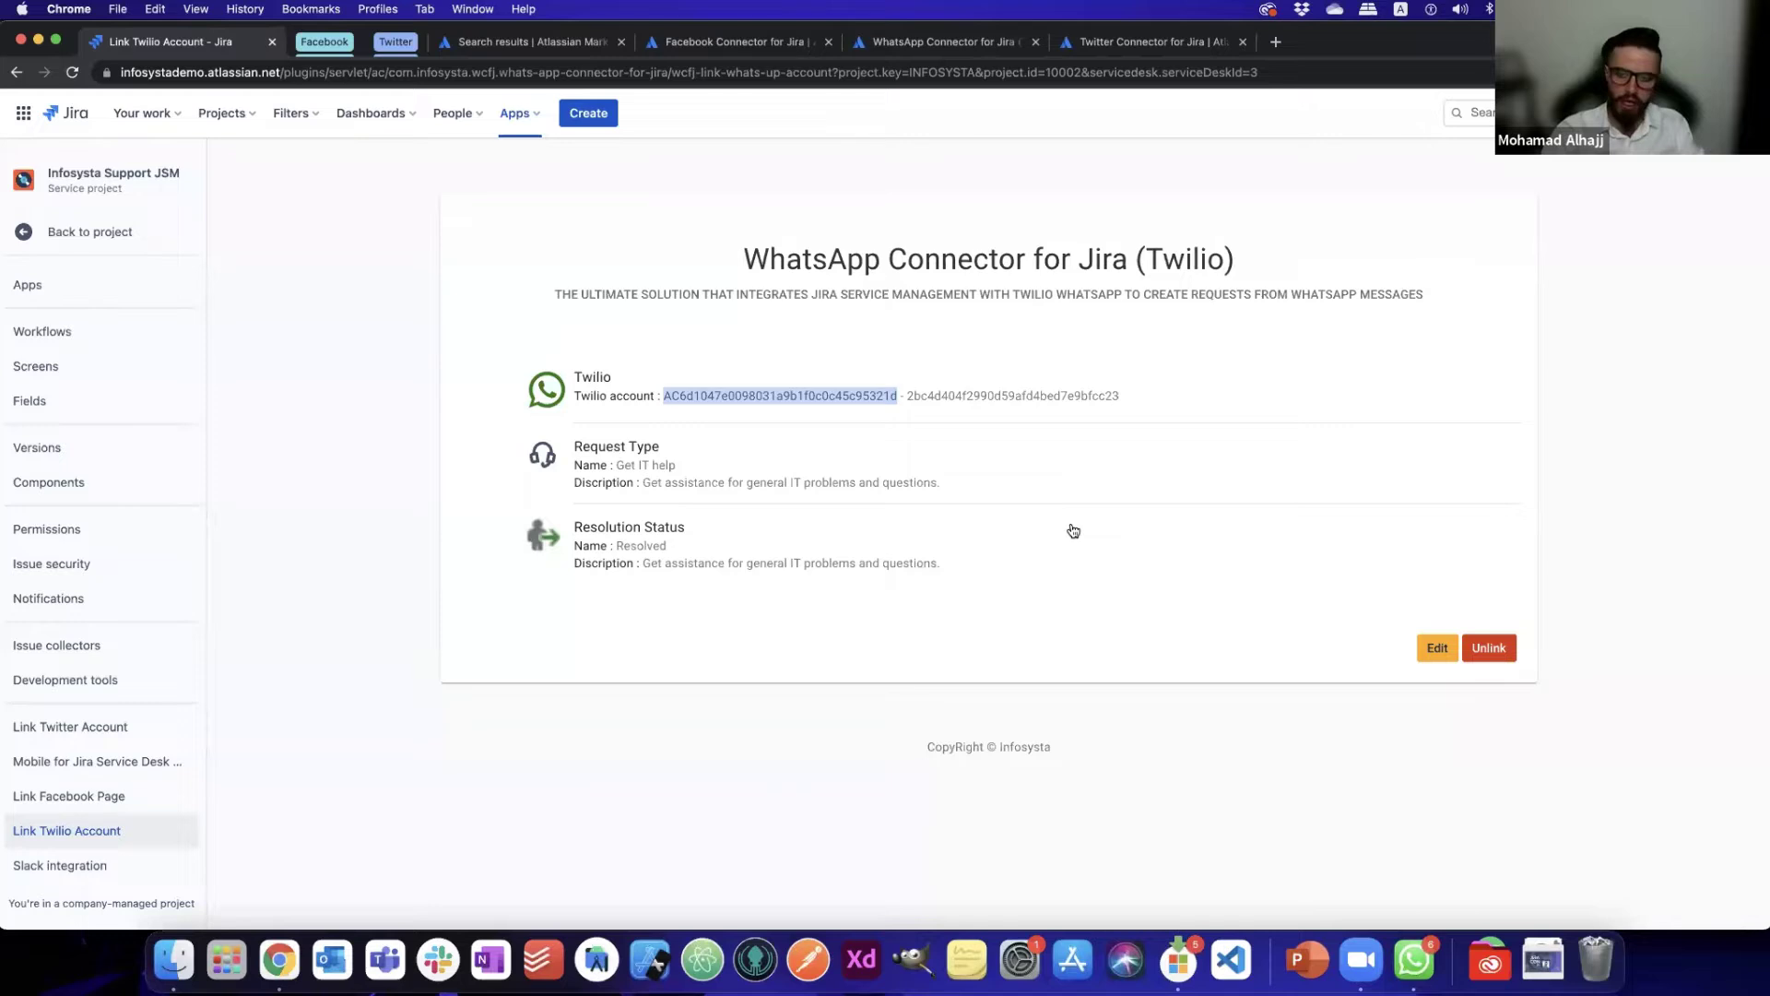
{"action": "key", "text": "super+4"}
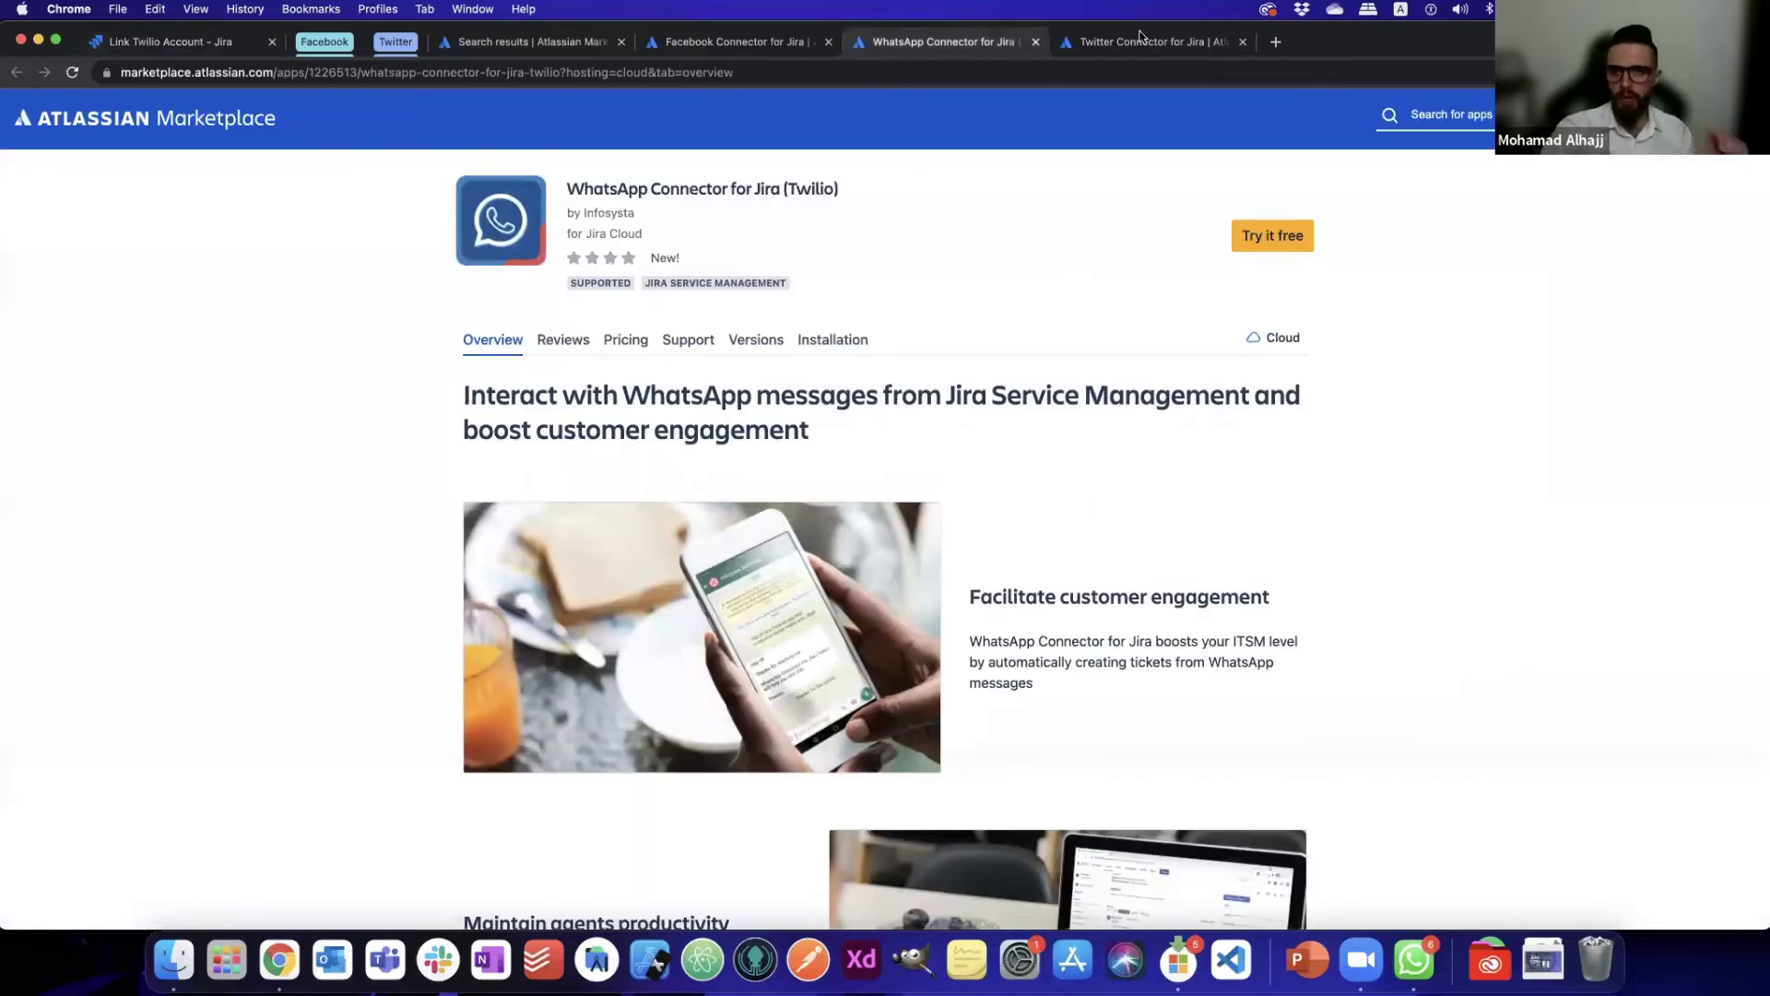
- Open the WhatsApp Connector (Twilio) documentation from the listing's Resources section
{"action": "scroll", "coordinate": [1074, 520], "scroll_direction": "down", "scroll_amount": 20}
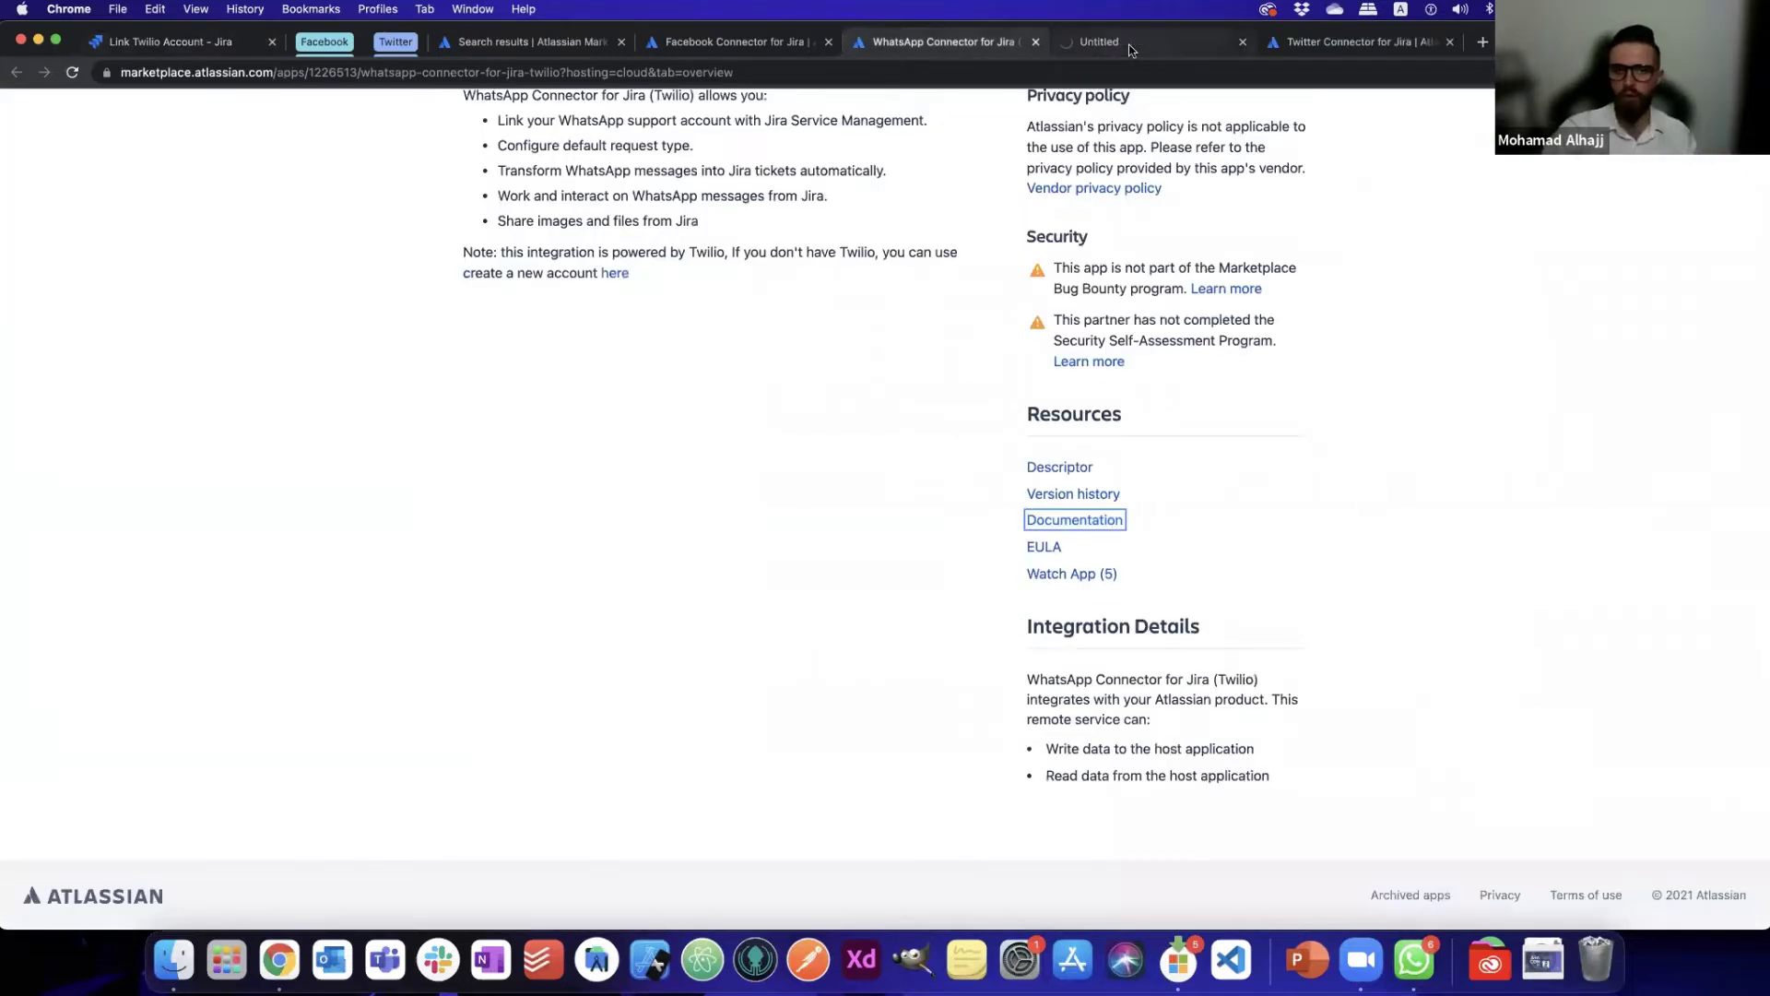
{"action": "left_click", "coordinate": [1133, 51]}
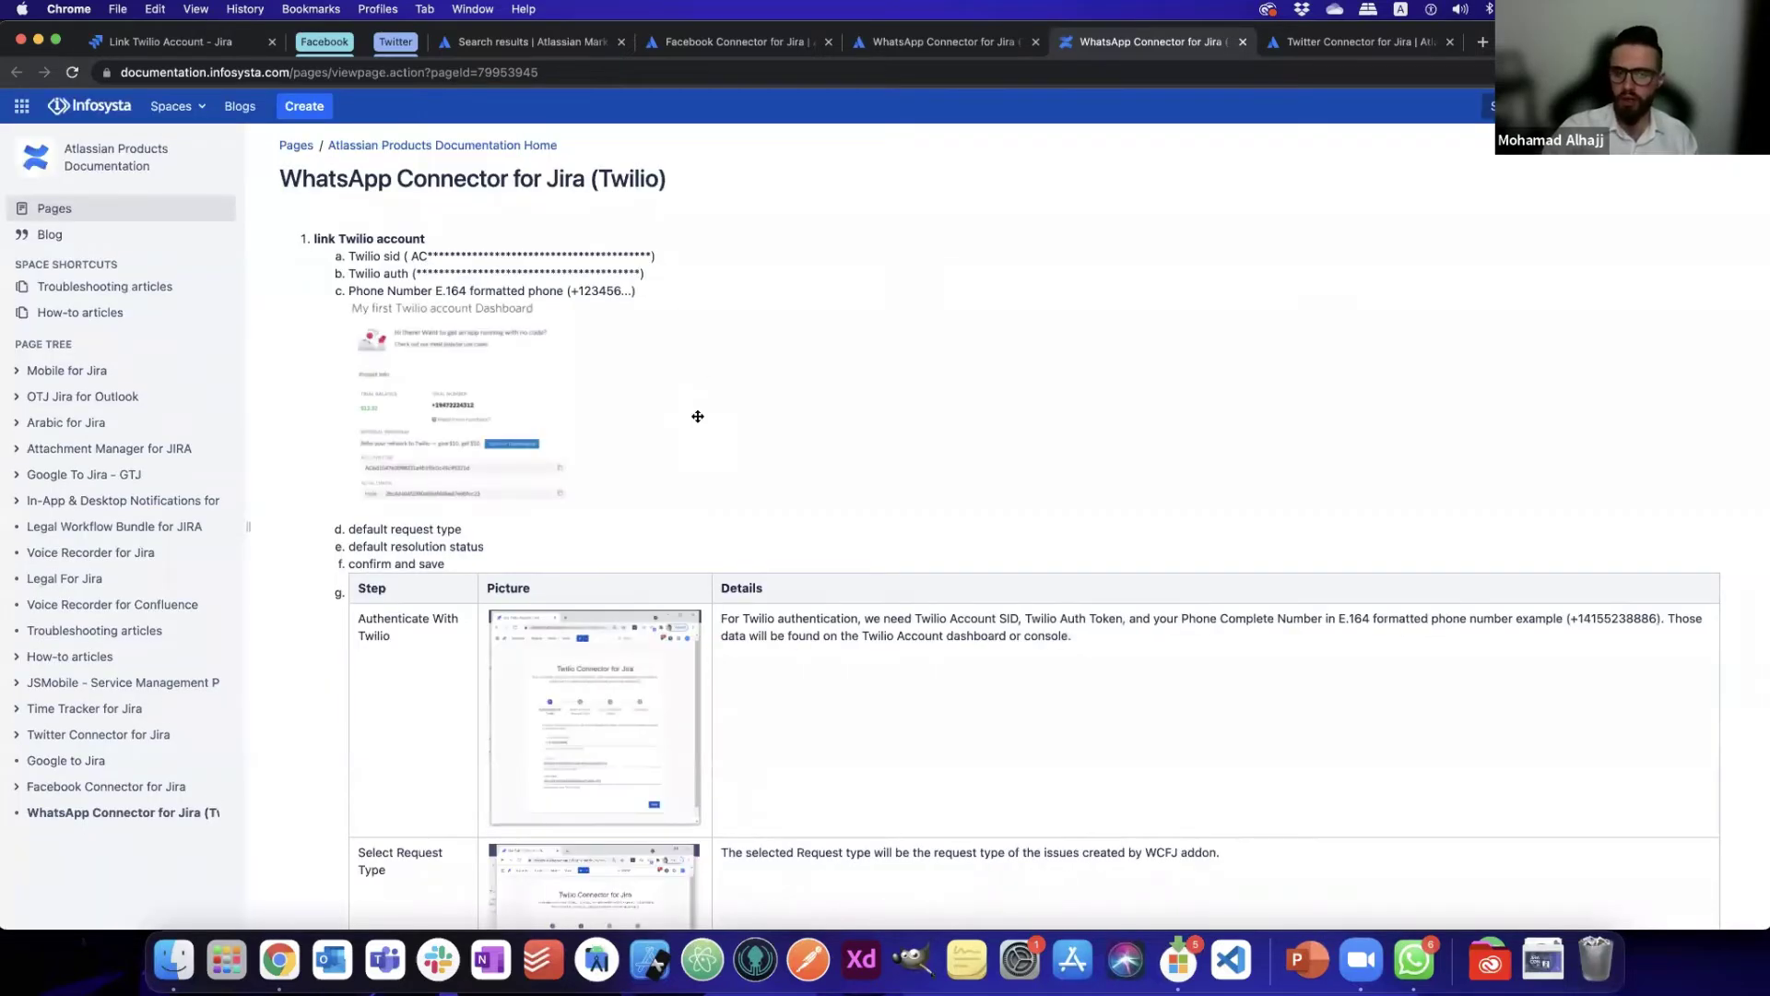
- Read through the WhatsApp Connector setup table, then bring up the Infosysta-ADD Facebook Messenger chat
{"action": "scroll", "coordinate": [943, 519], "scroll_direction": "down", "scroll_amount": 2}
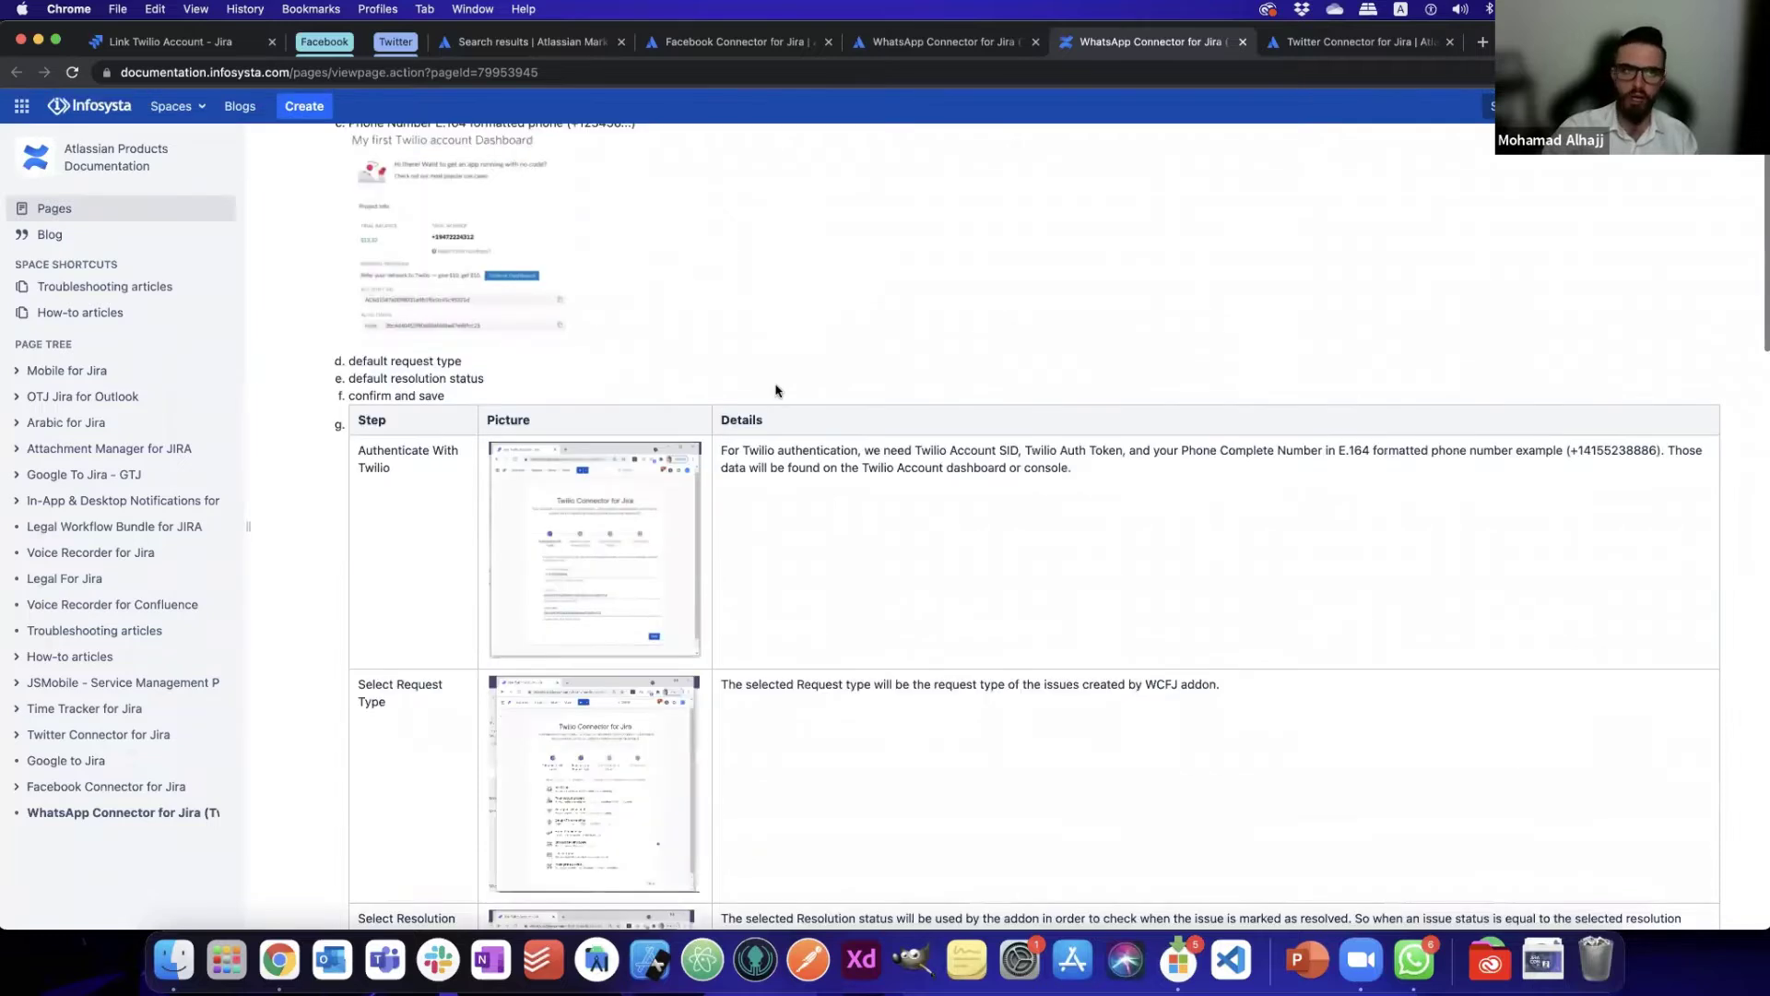
{"action": "scroll", "coordinate": [489, 226], "scroll_direction": "down", "scroll_amount": 2}
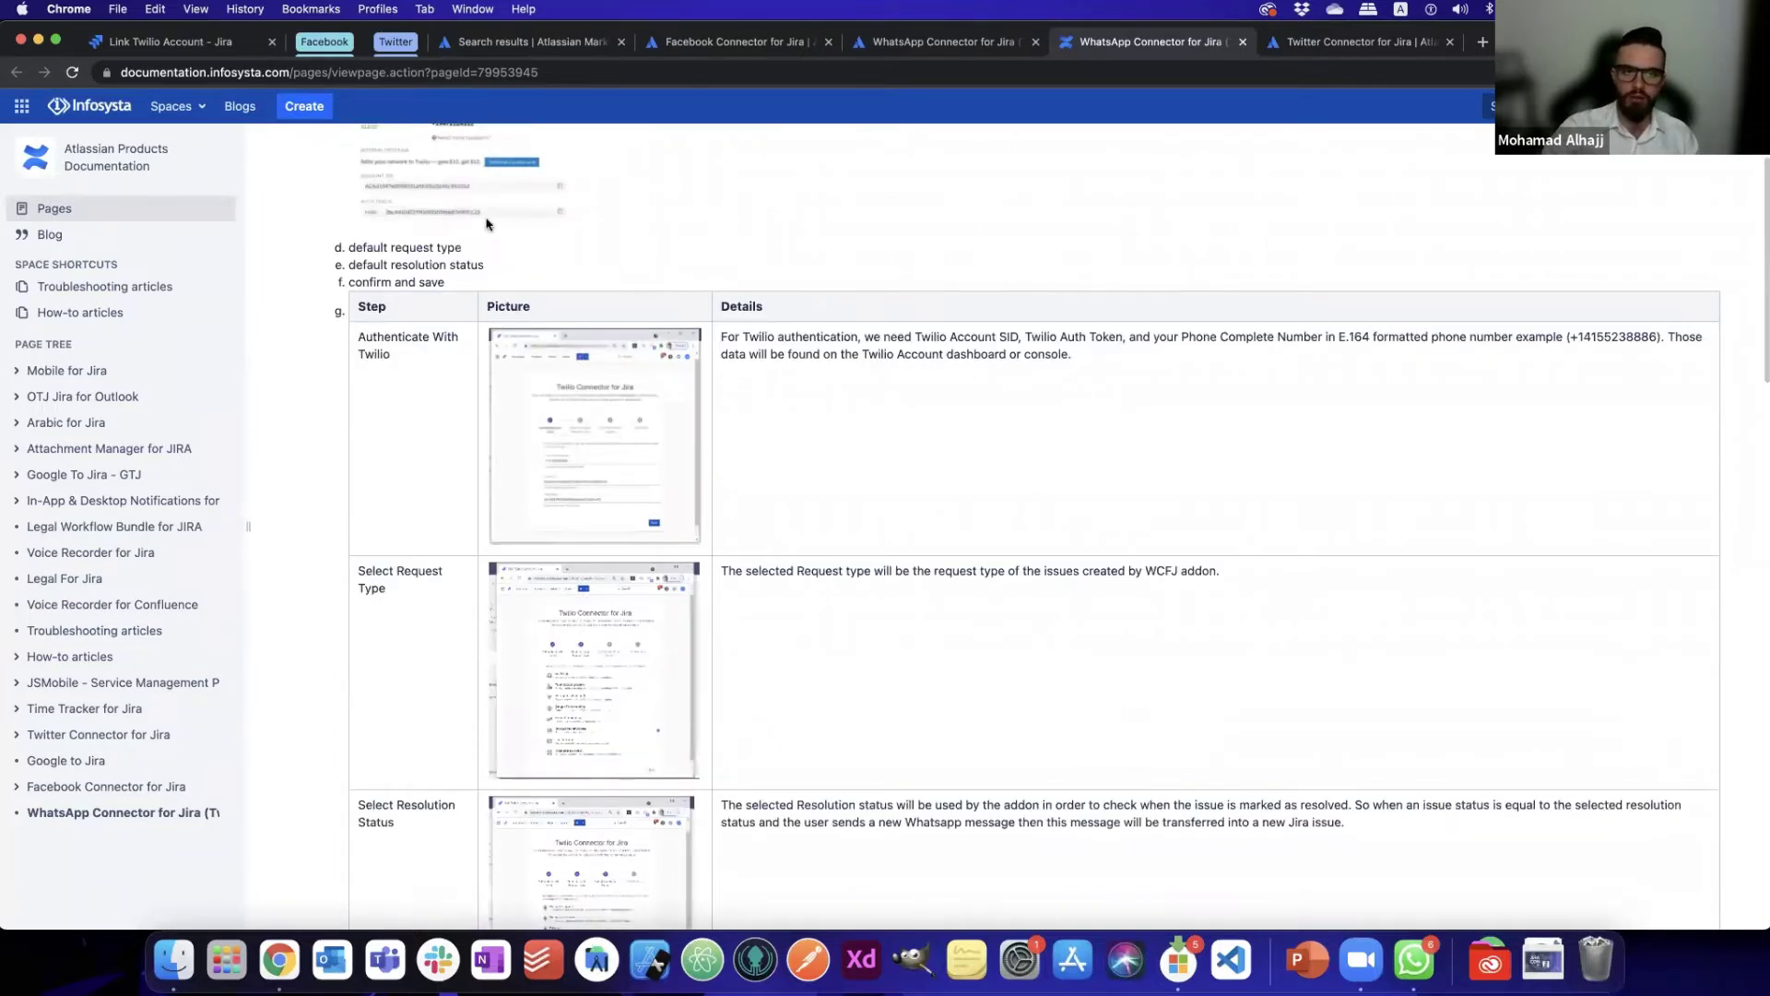
{"action": "scroll", "coordinate": [221, 831], "scroll_direction": "down", "scroll_amount": 4}
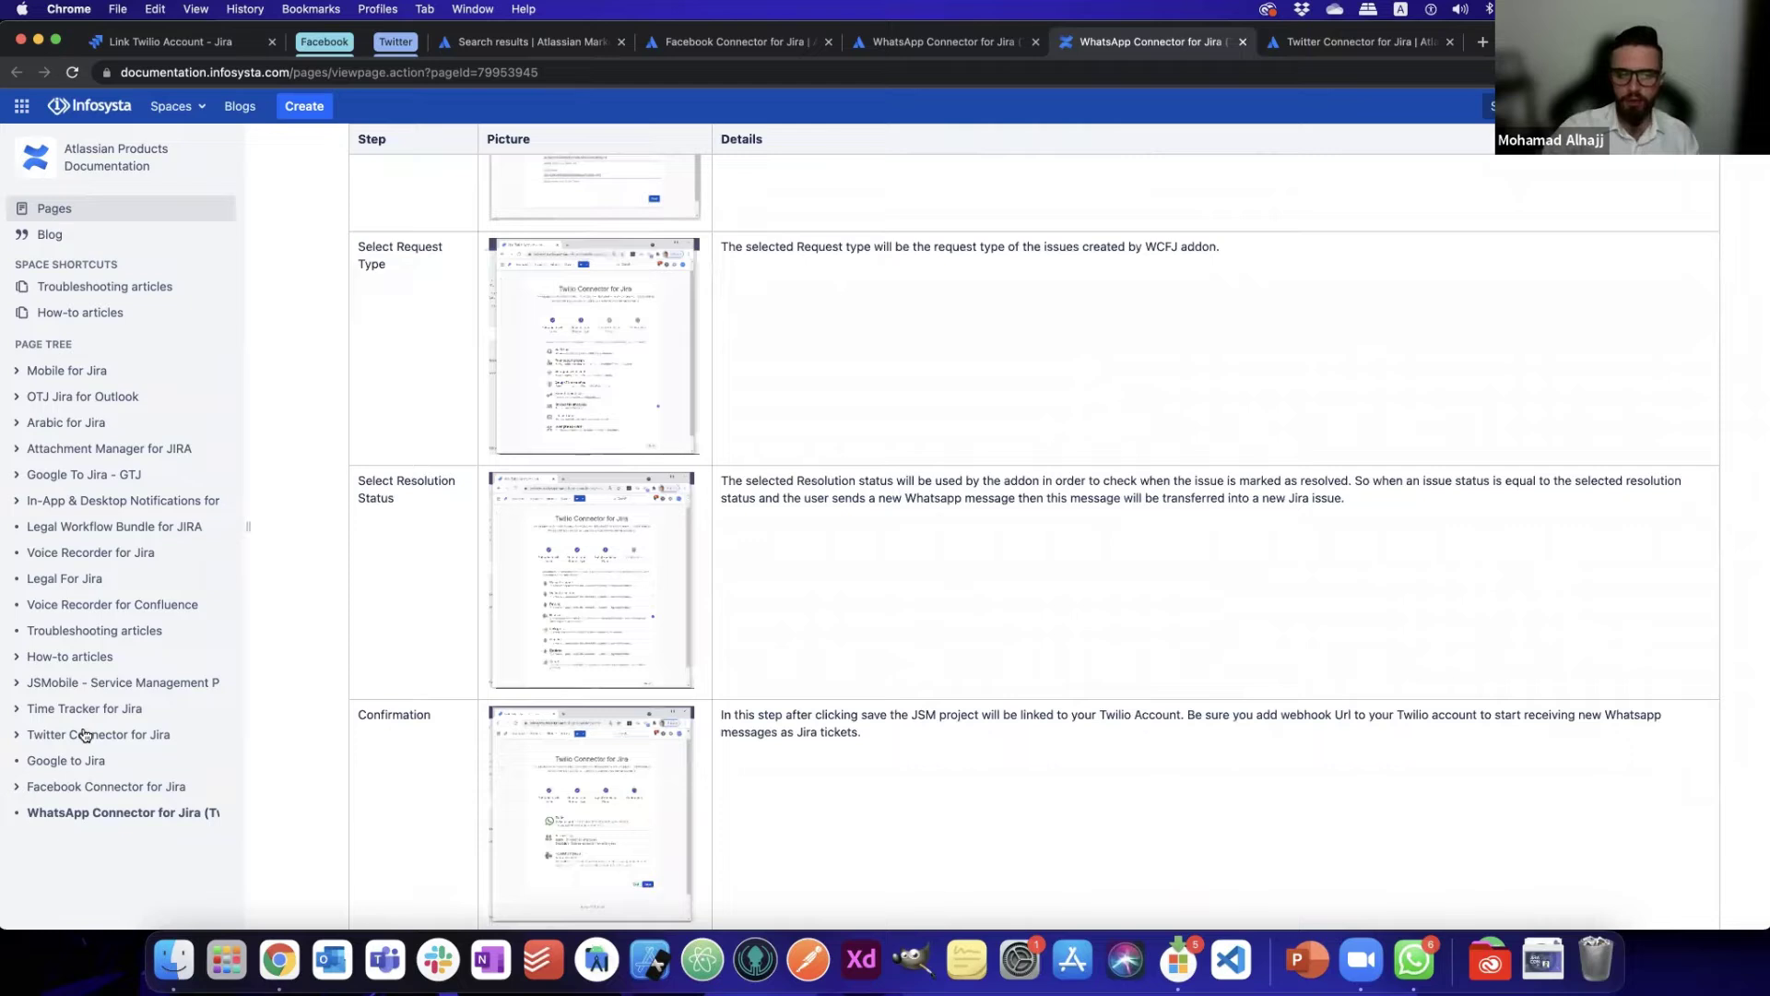
{"action": "key", "text": "super+1"}
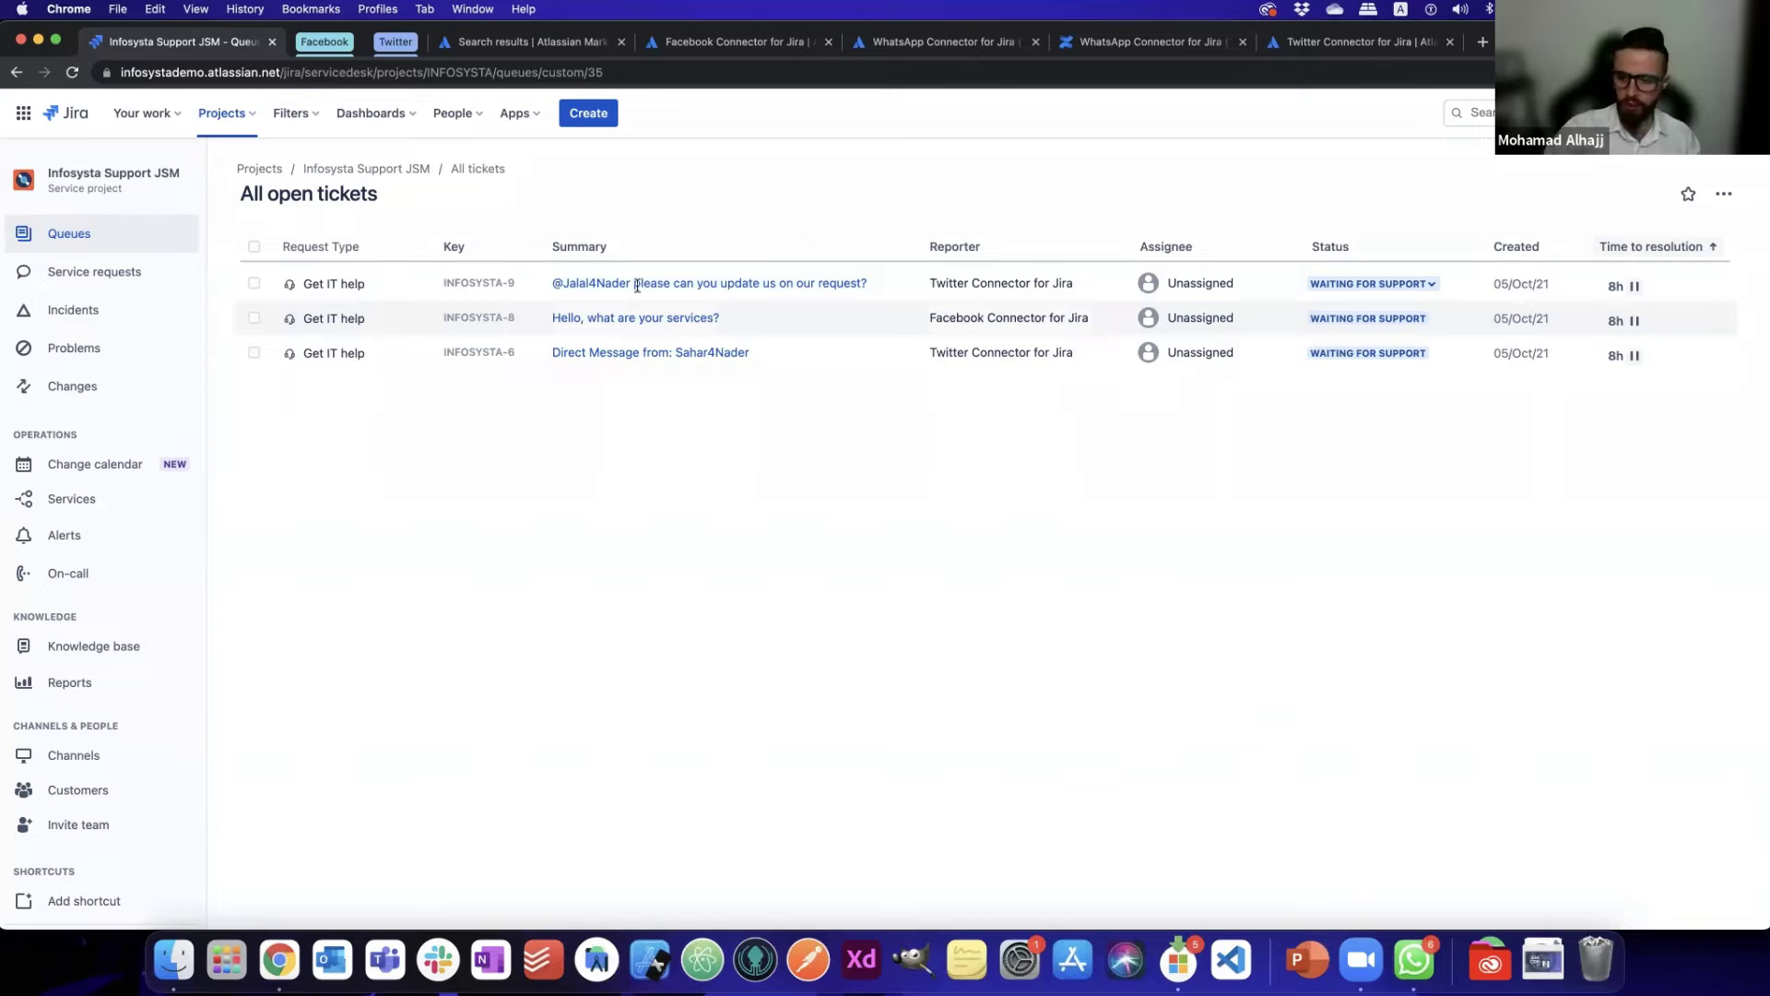
{"action": "mouse_move", "coordinate": [1768, 994]}
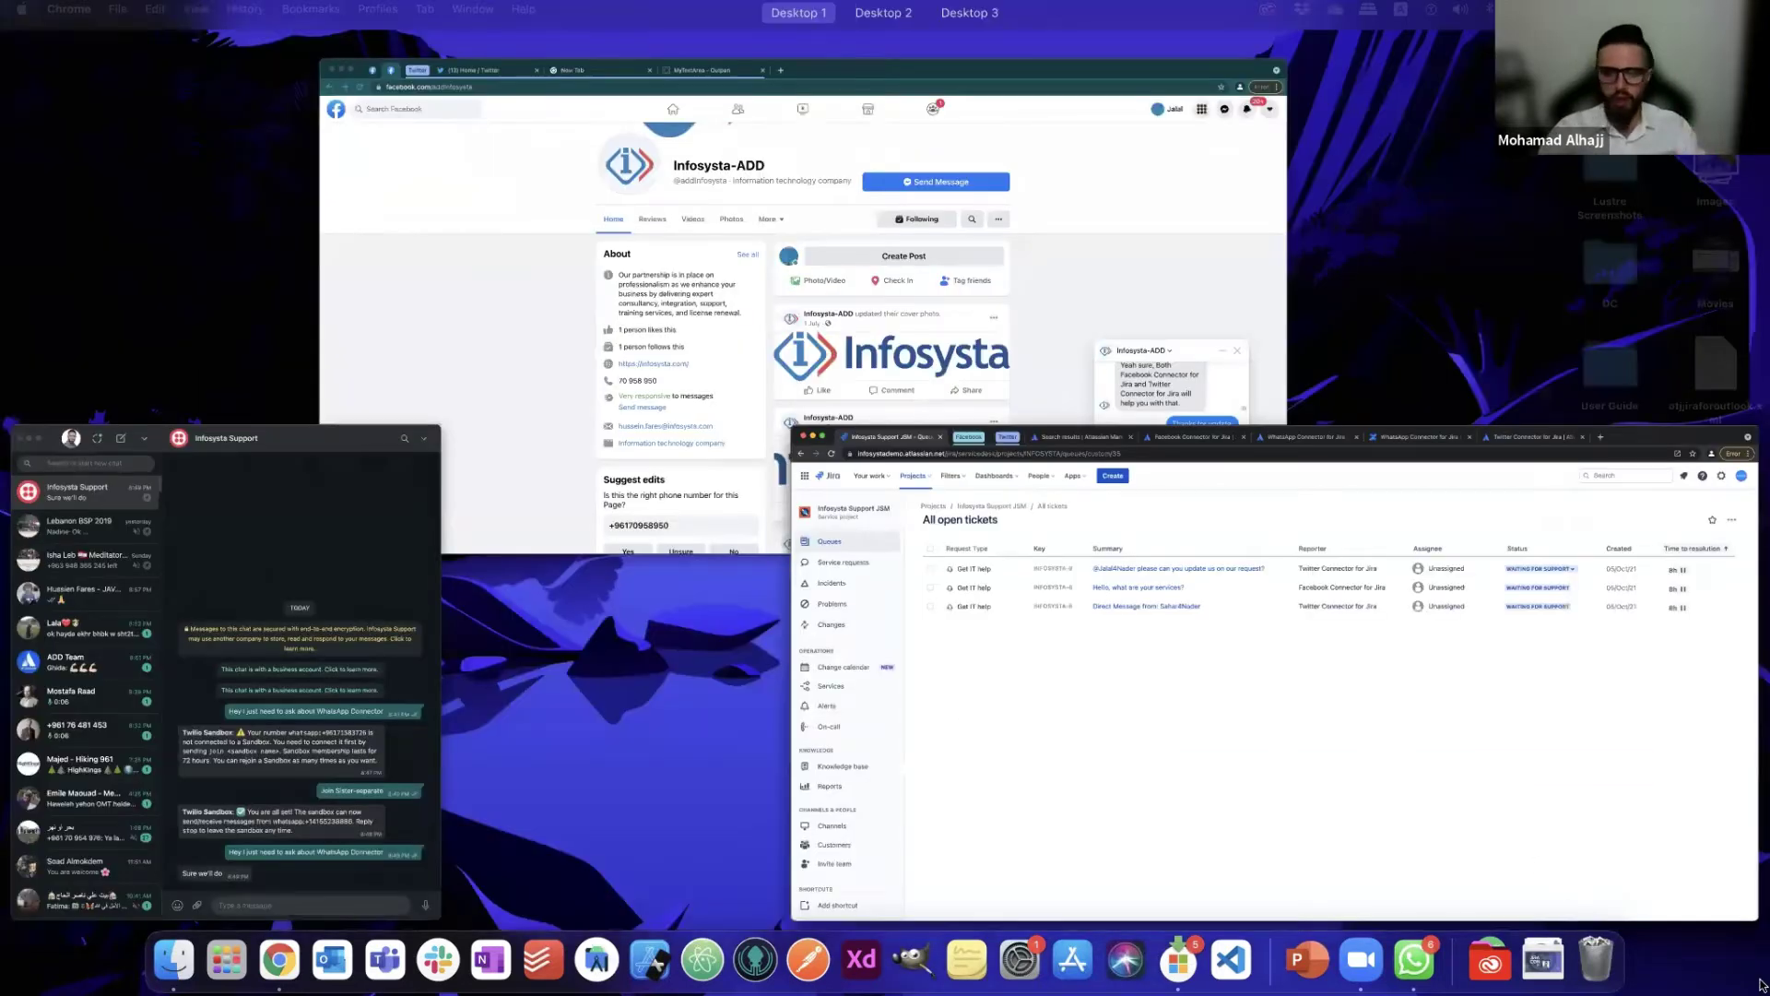
{"action": "left_click", "coordinate": [675, 360]}
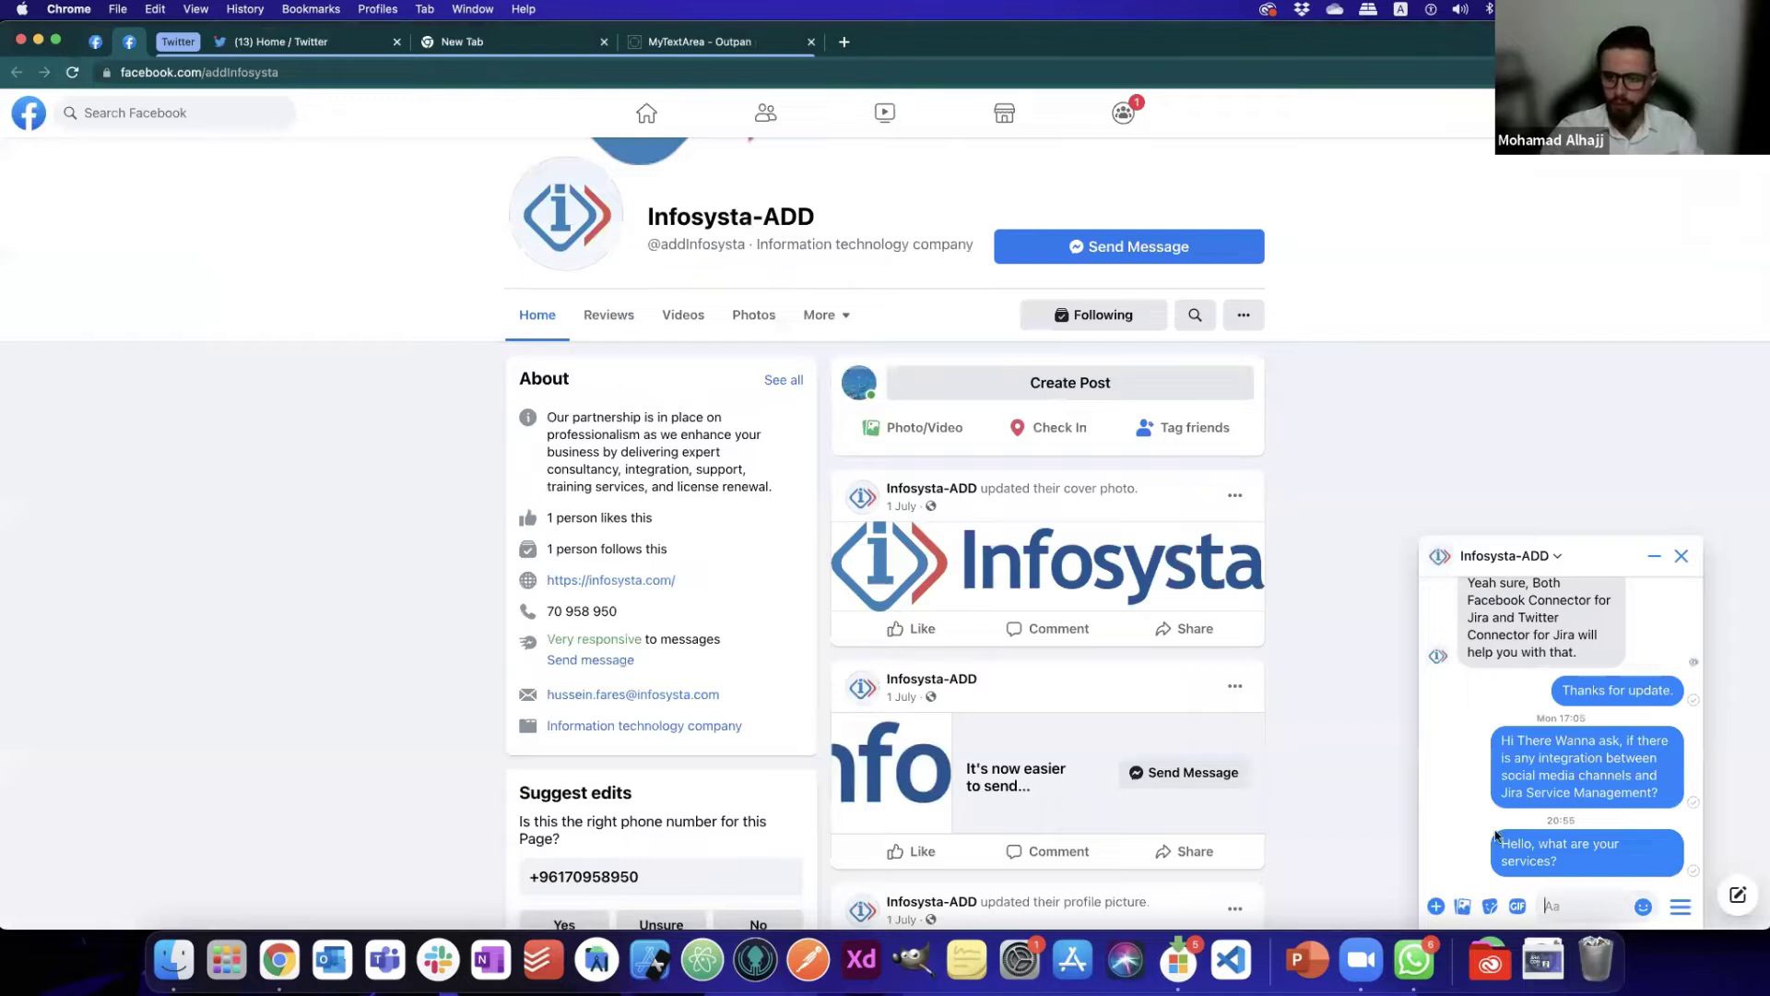
- Open ticket INFOSYSTA-8, 'Hello, what are your services?', from All open tickets
{"action": "key", "text": "super+grave"}
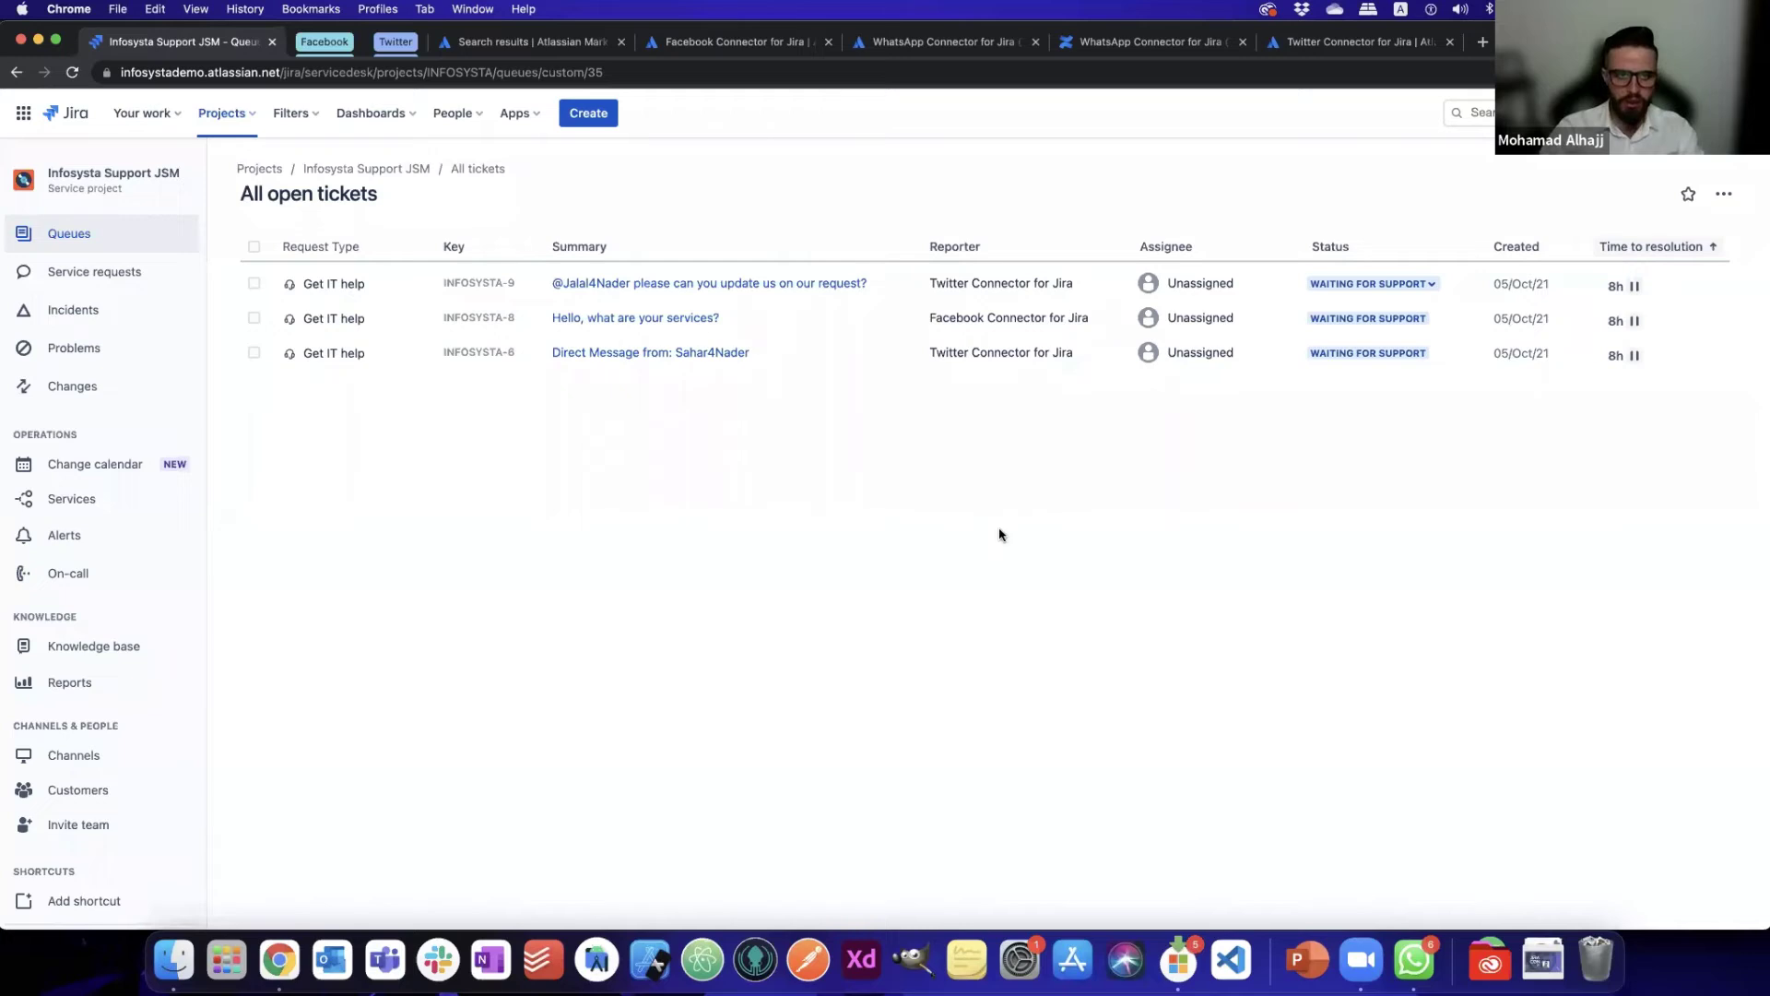
{"action": "left_click", "coordinate": [618, 319]}
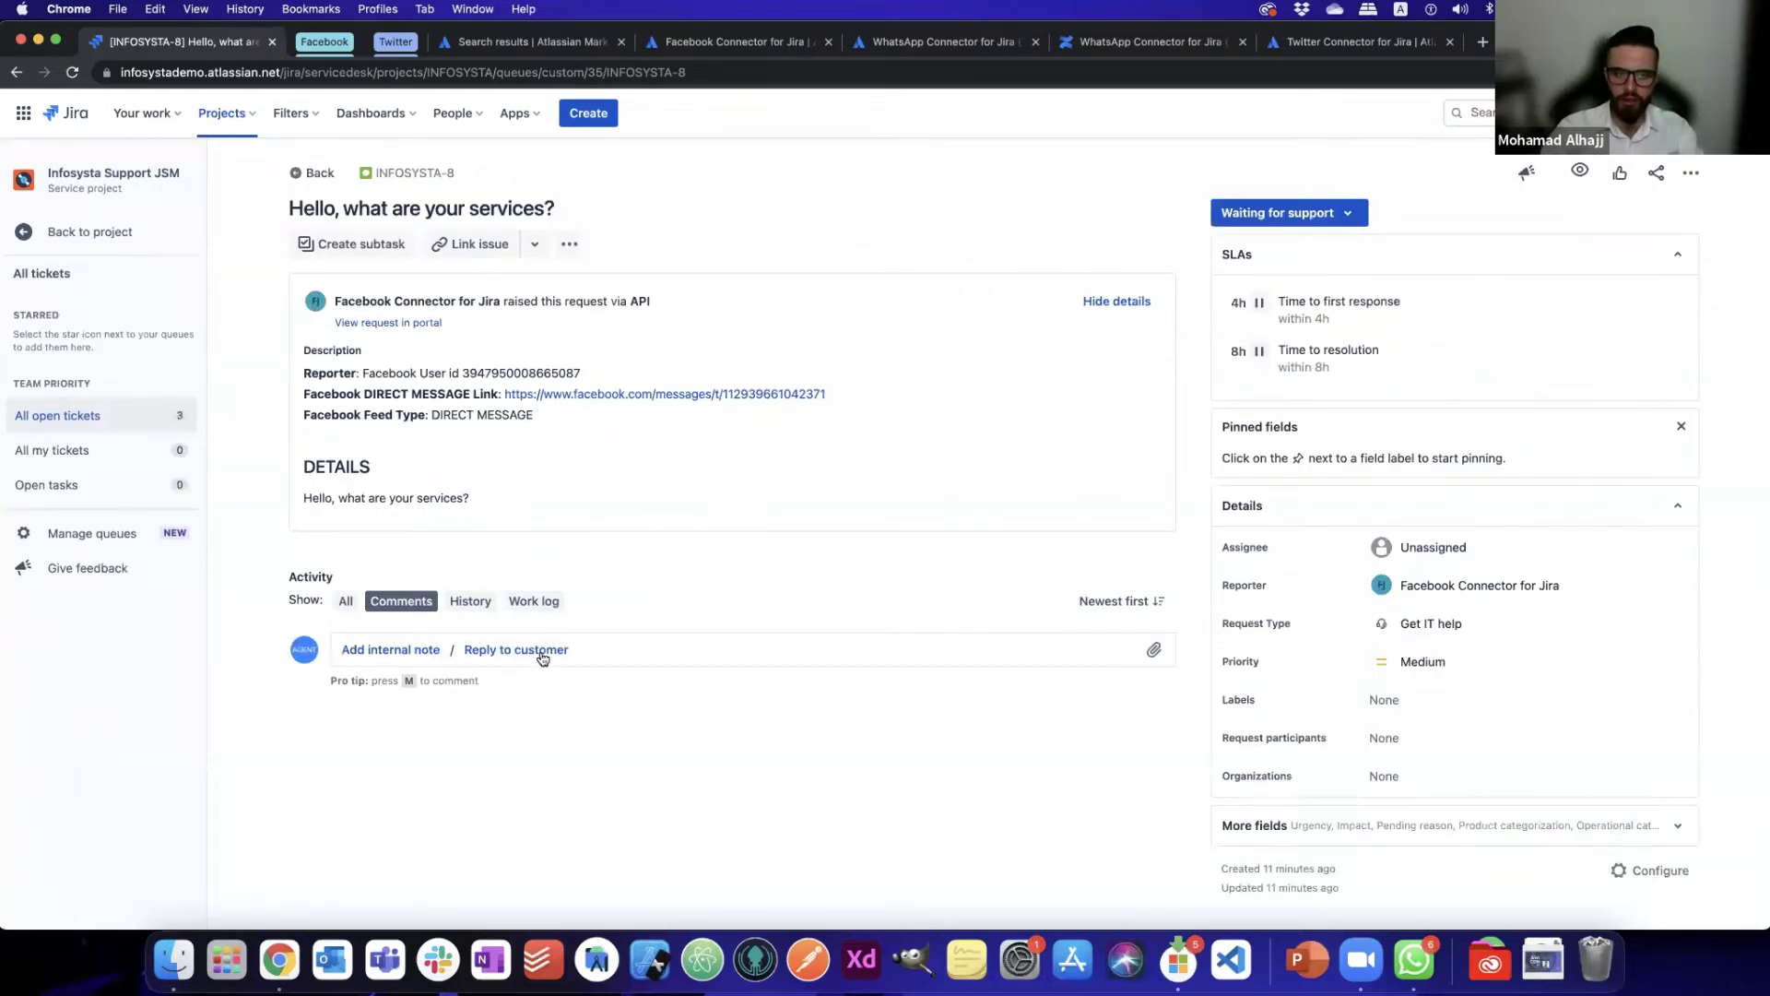
- Reply 'We provide Social Media Inte' to the customer on INFOSYSTA-8, then return to Messenger
{"action": "left_click", "coordinate": [540, 651]}
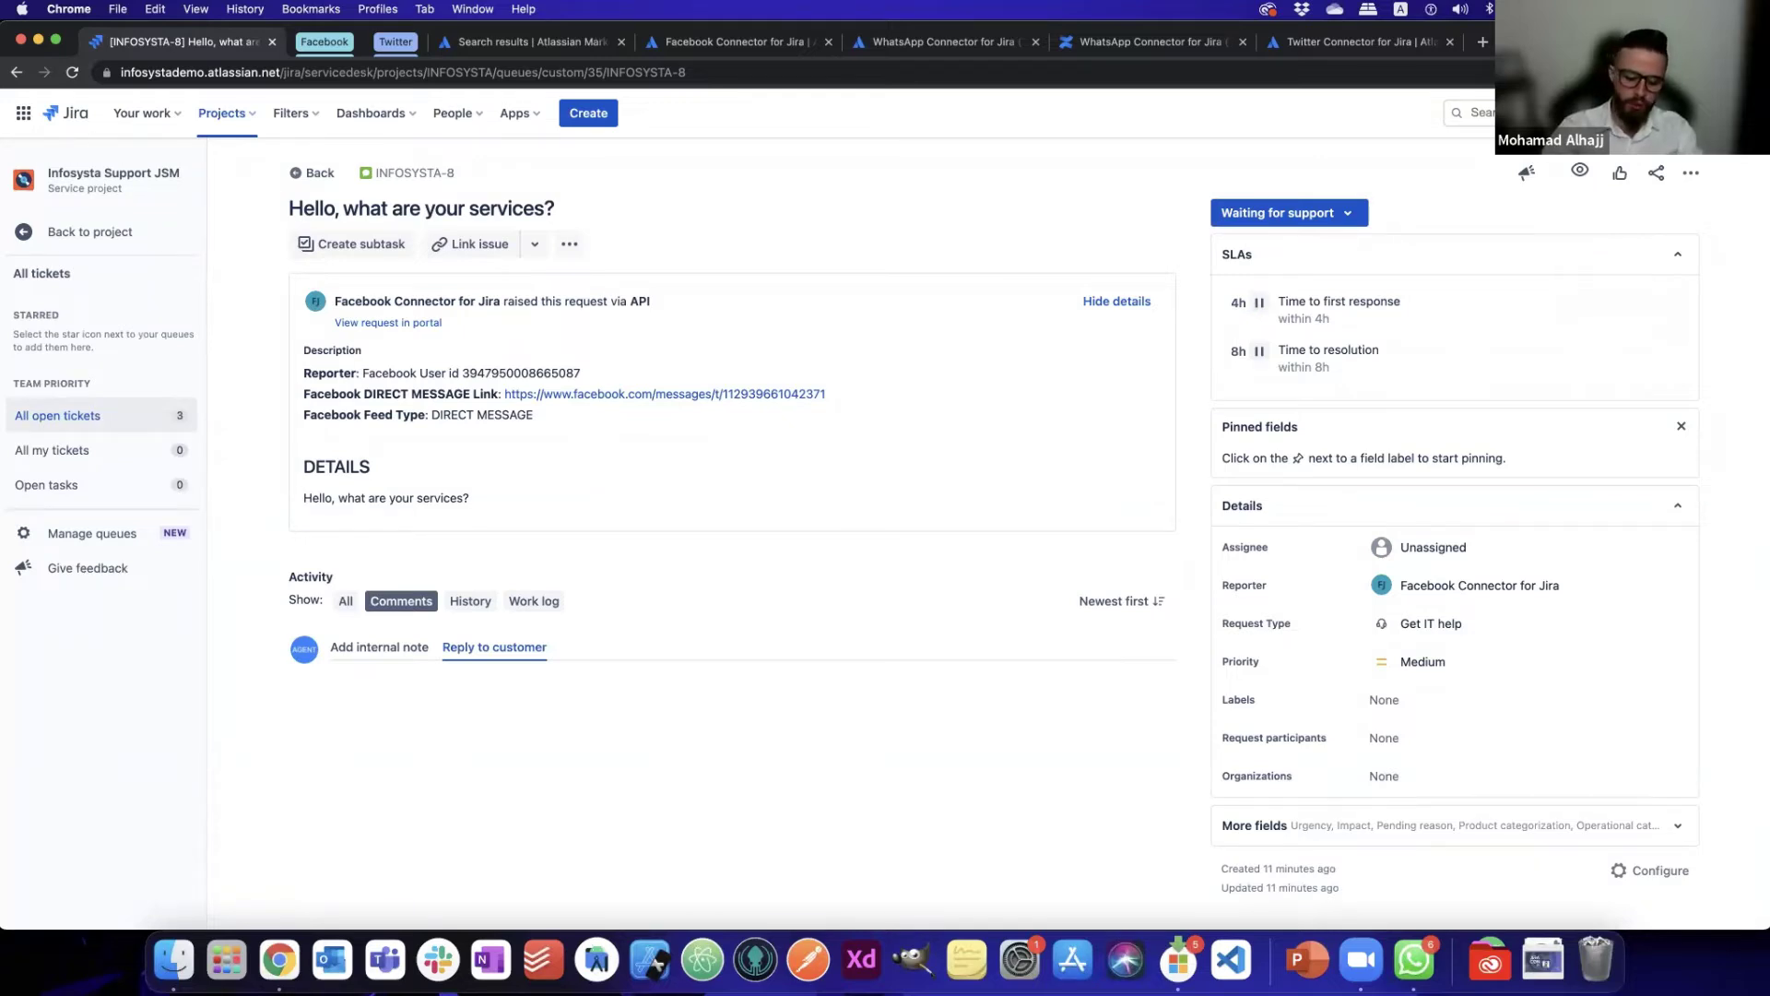
{"action": "type", "text": "We "}
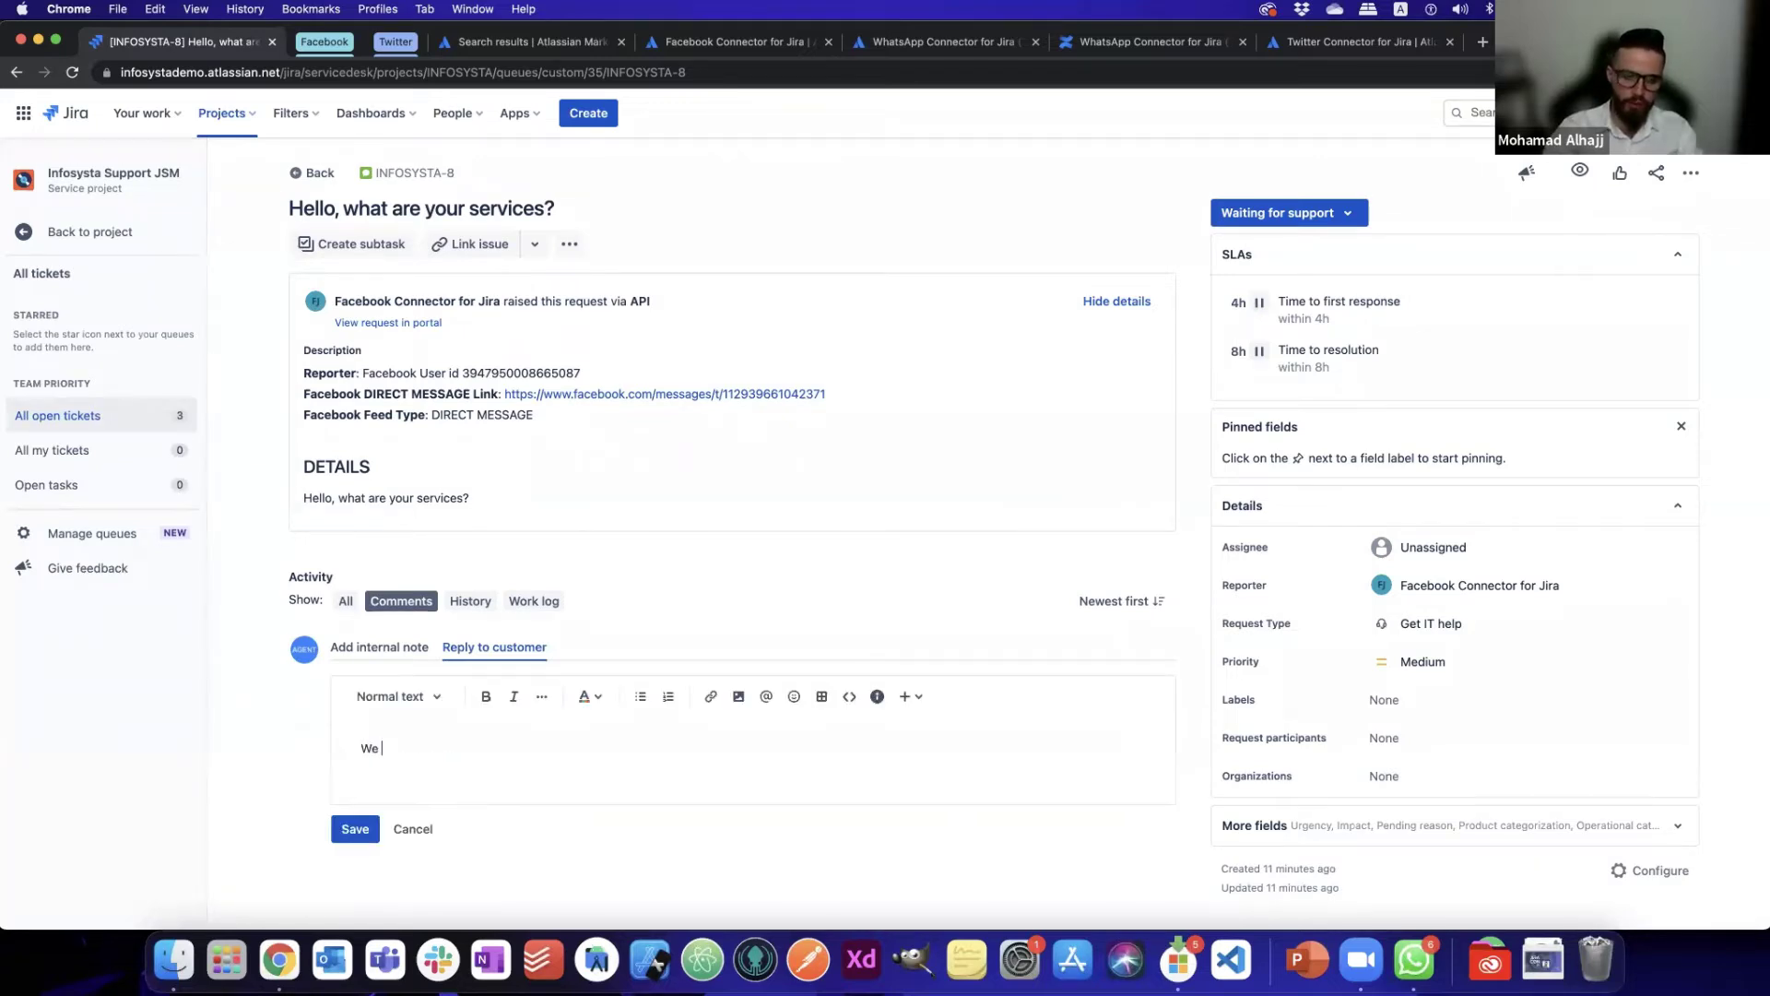
{"action": "type", "text": "pro"}
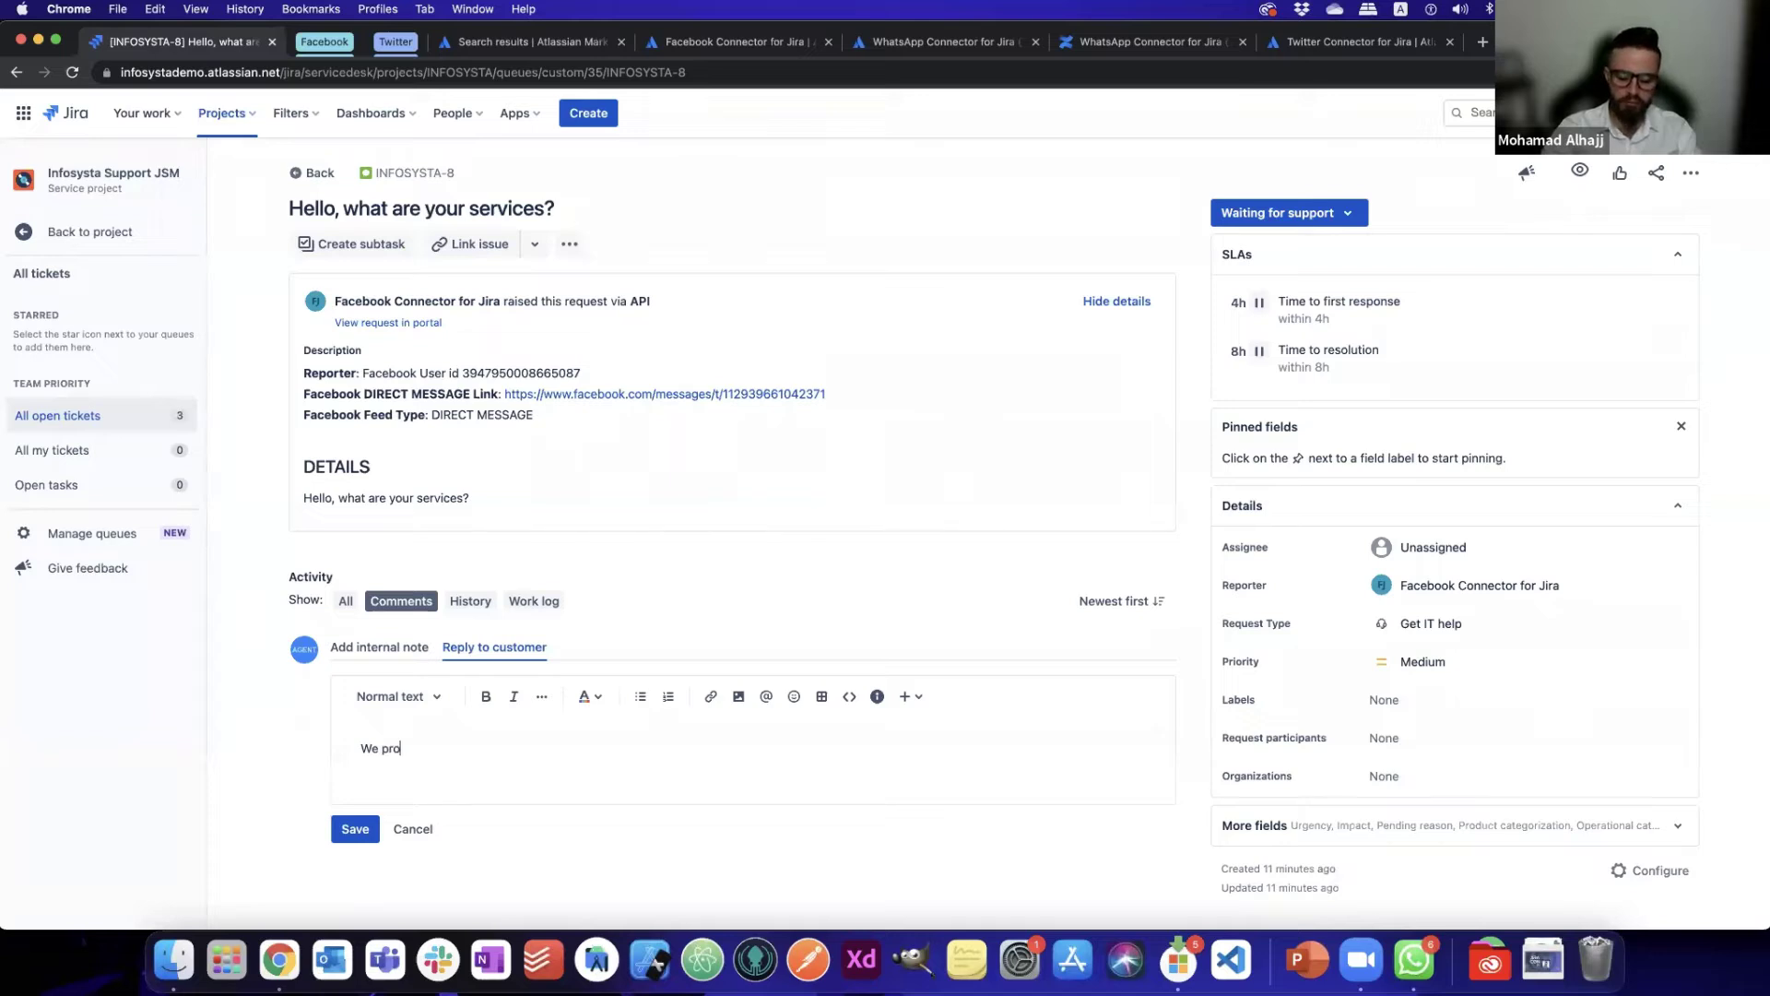
{"action": "type", "text": "vide"}
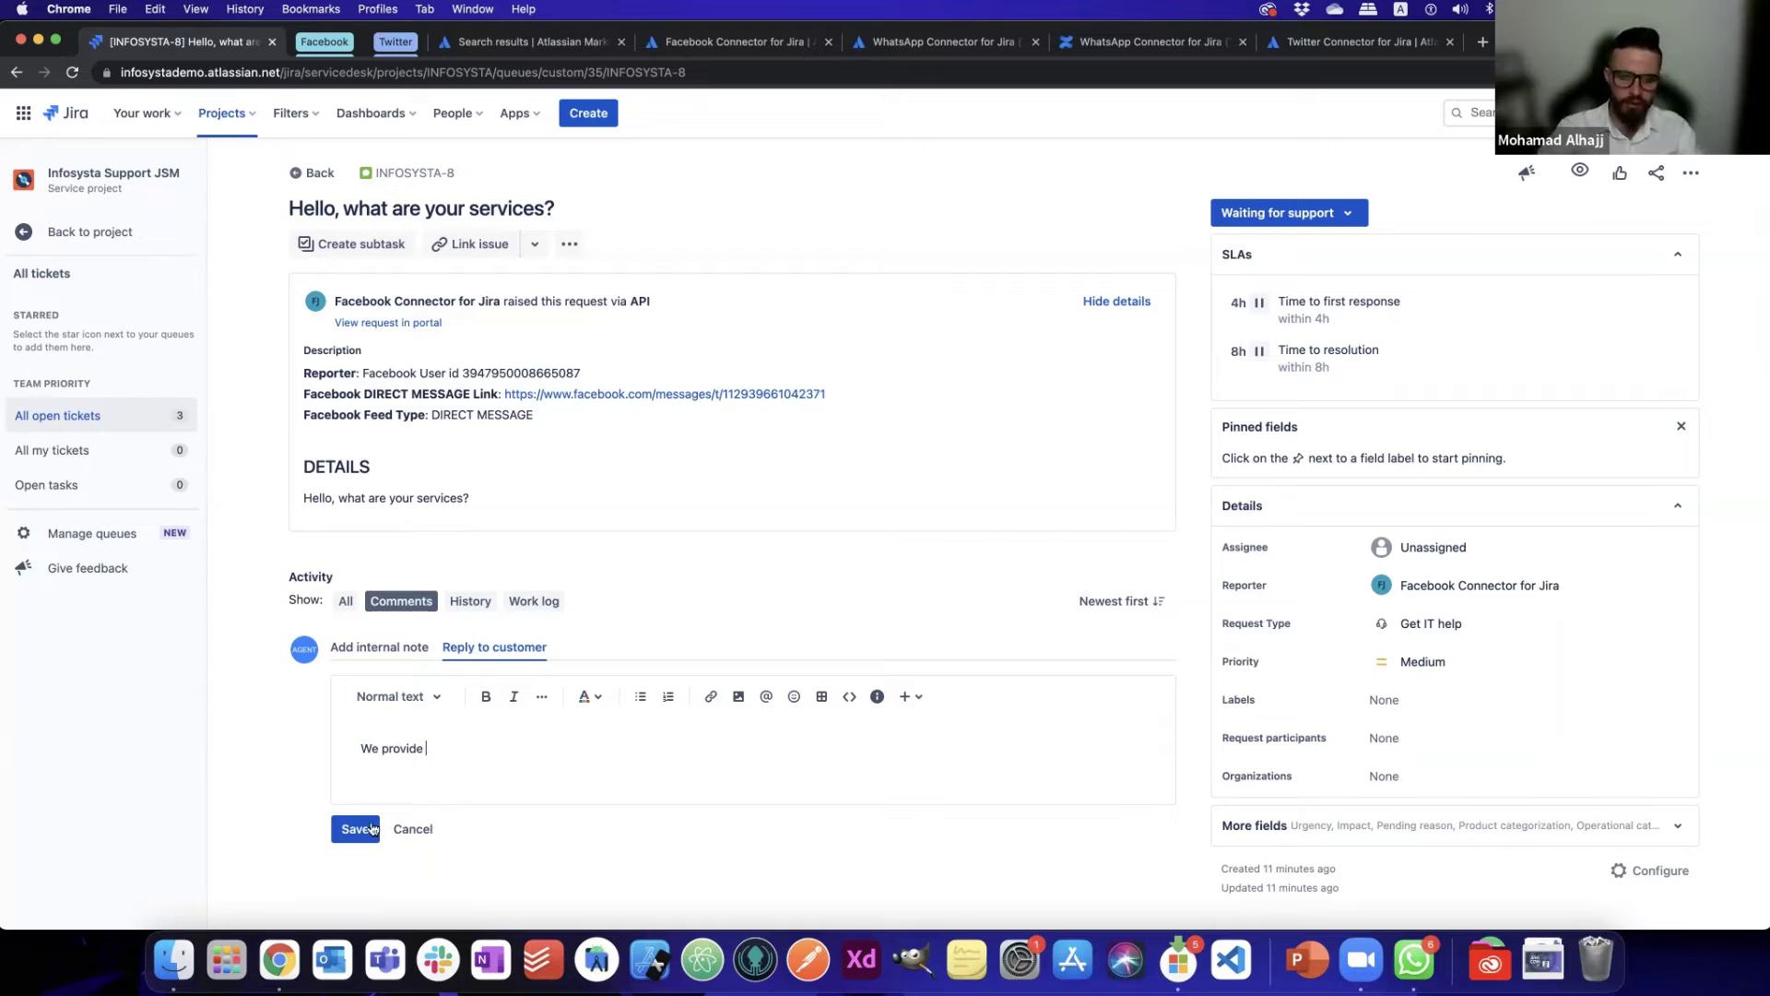
{"action": "type", "text": "Social Media Inte"}
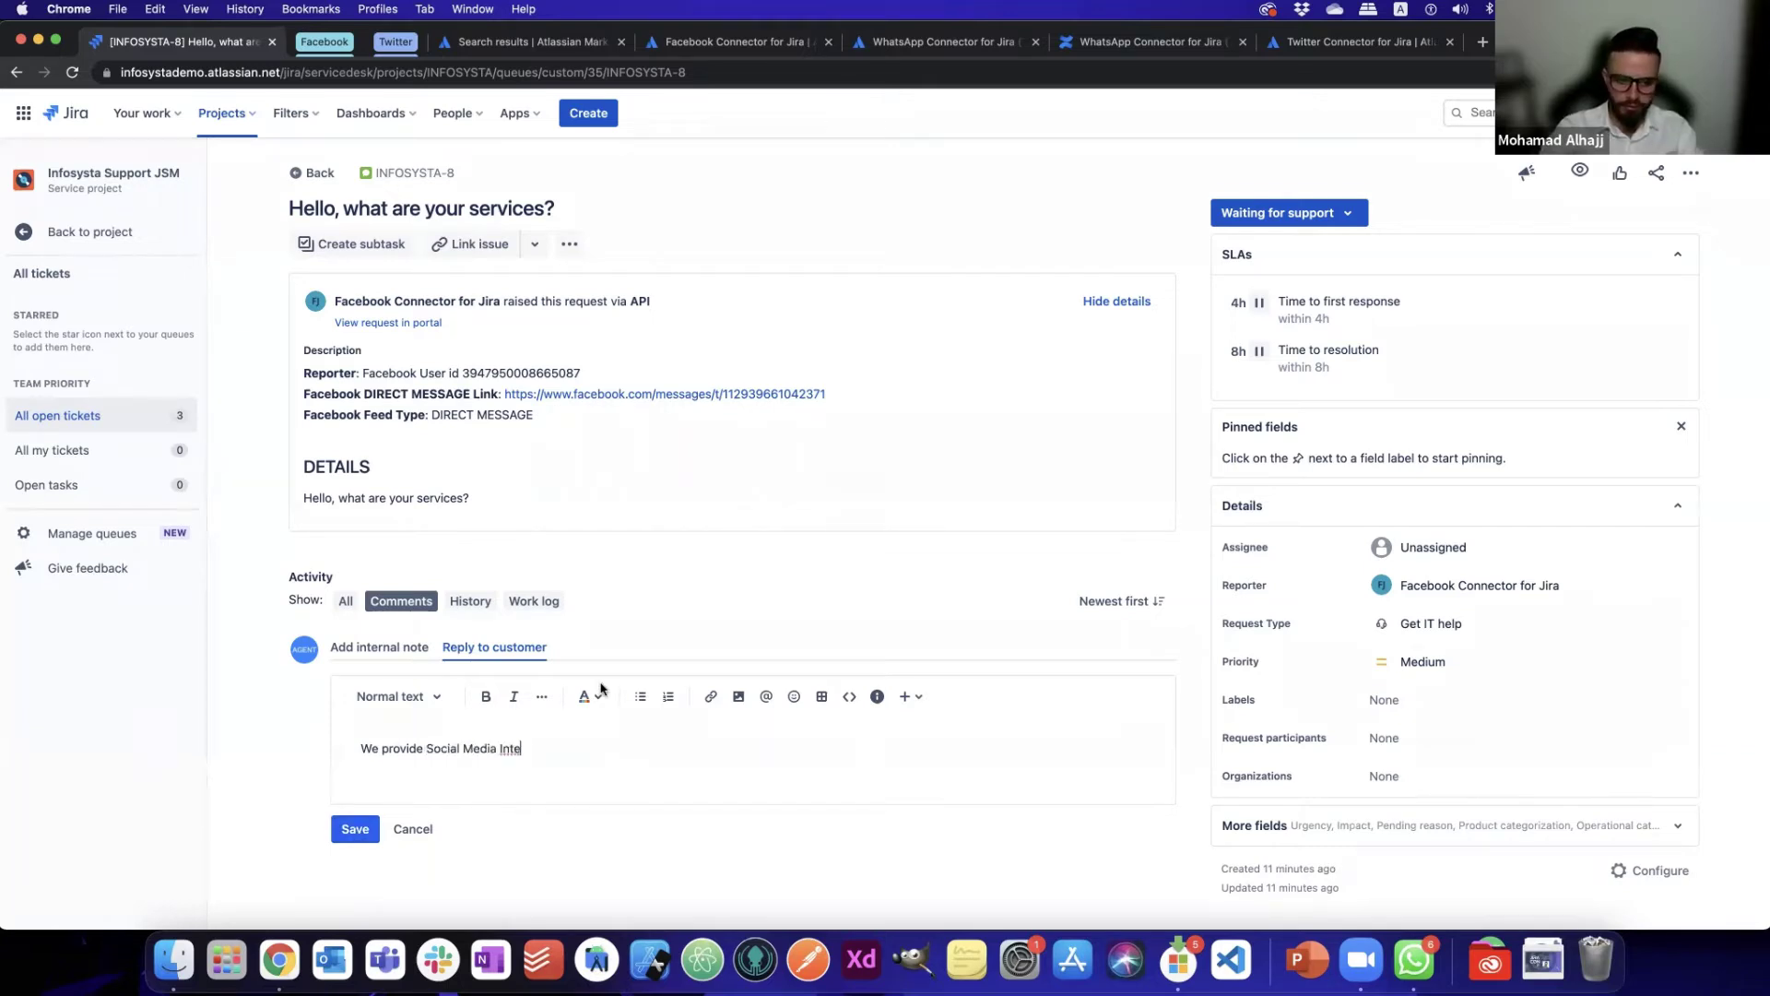
{"action": "left_click", "coordinate": [355, 829]}
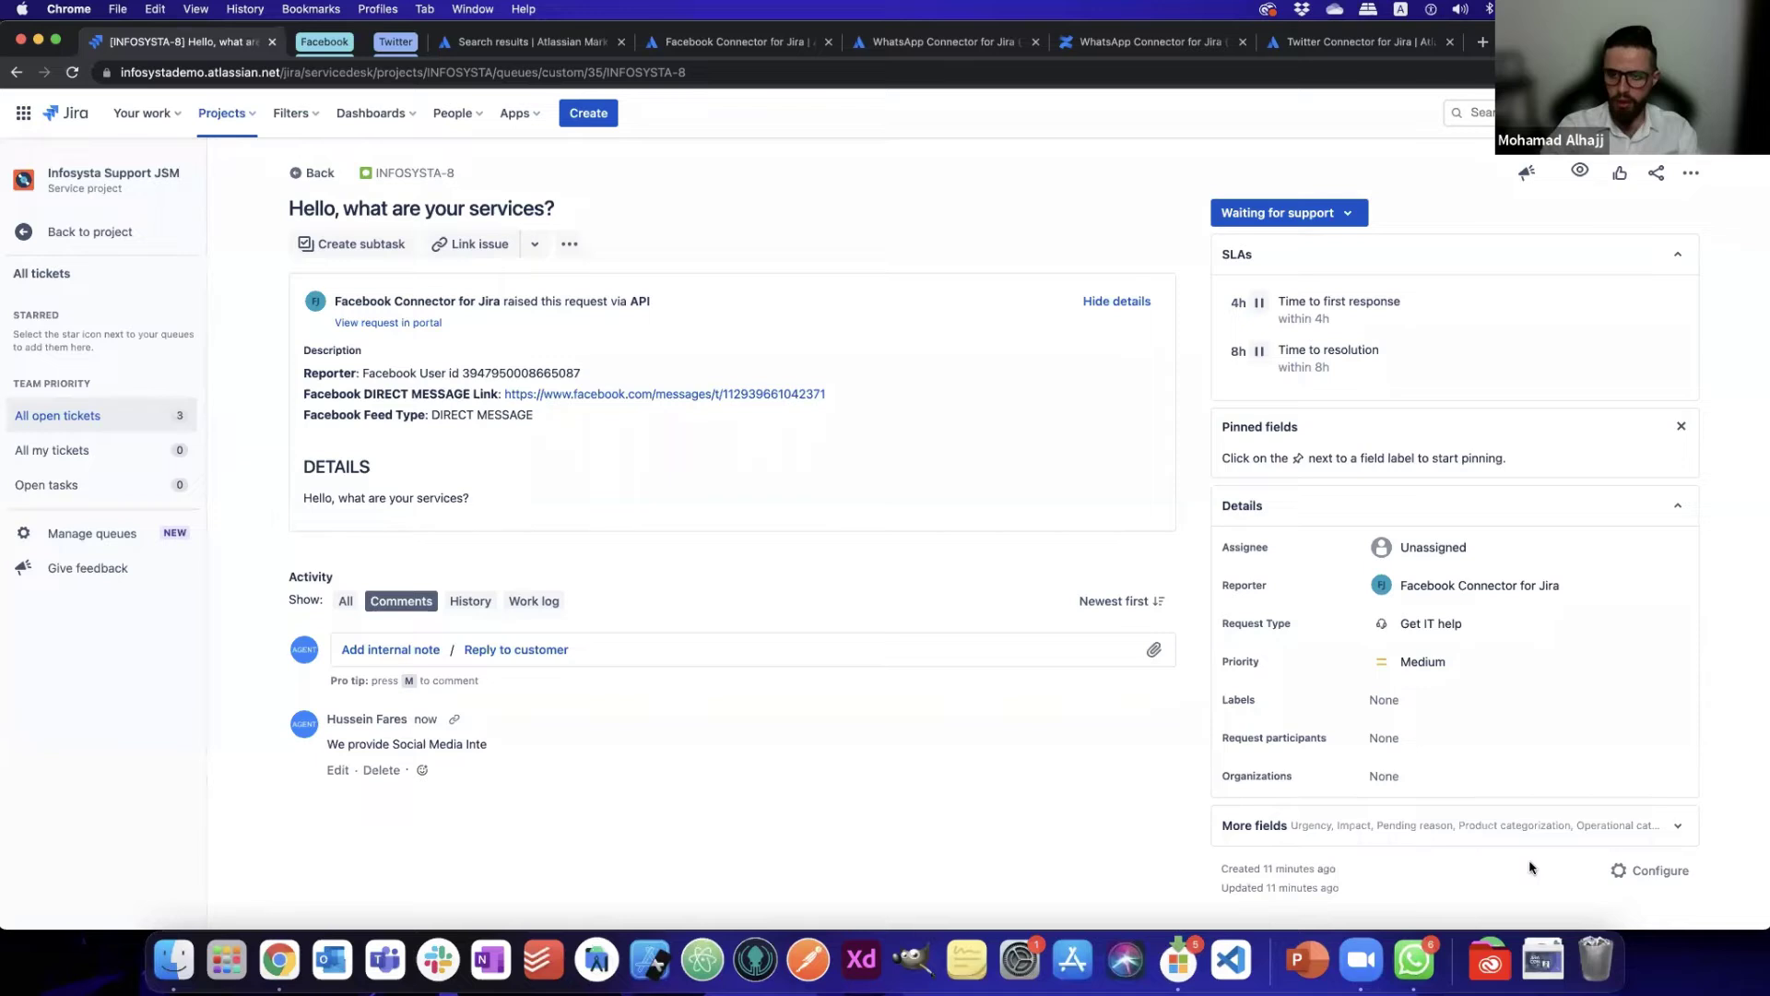
{"action": "key", "text": "super+grave"}
{"action": "left_click", "coordinate": [1569, 906]}
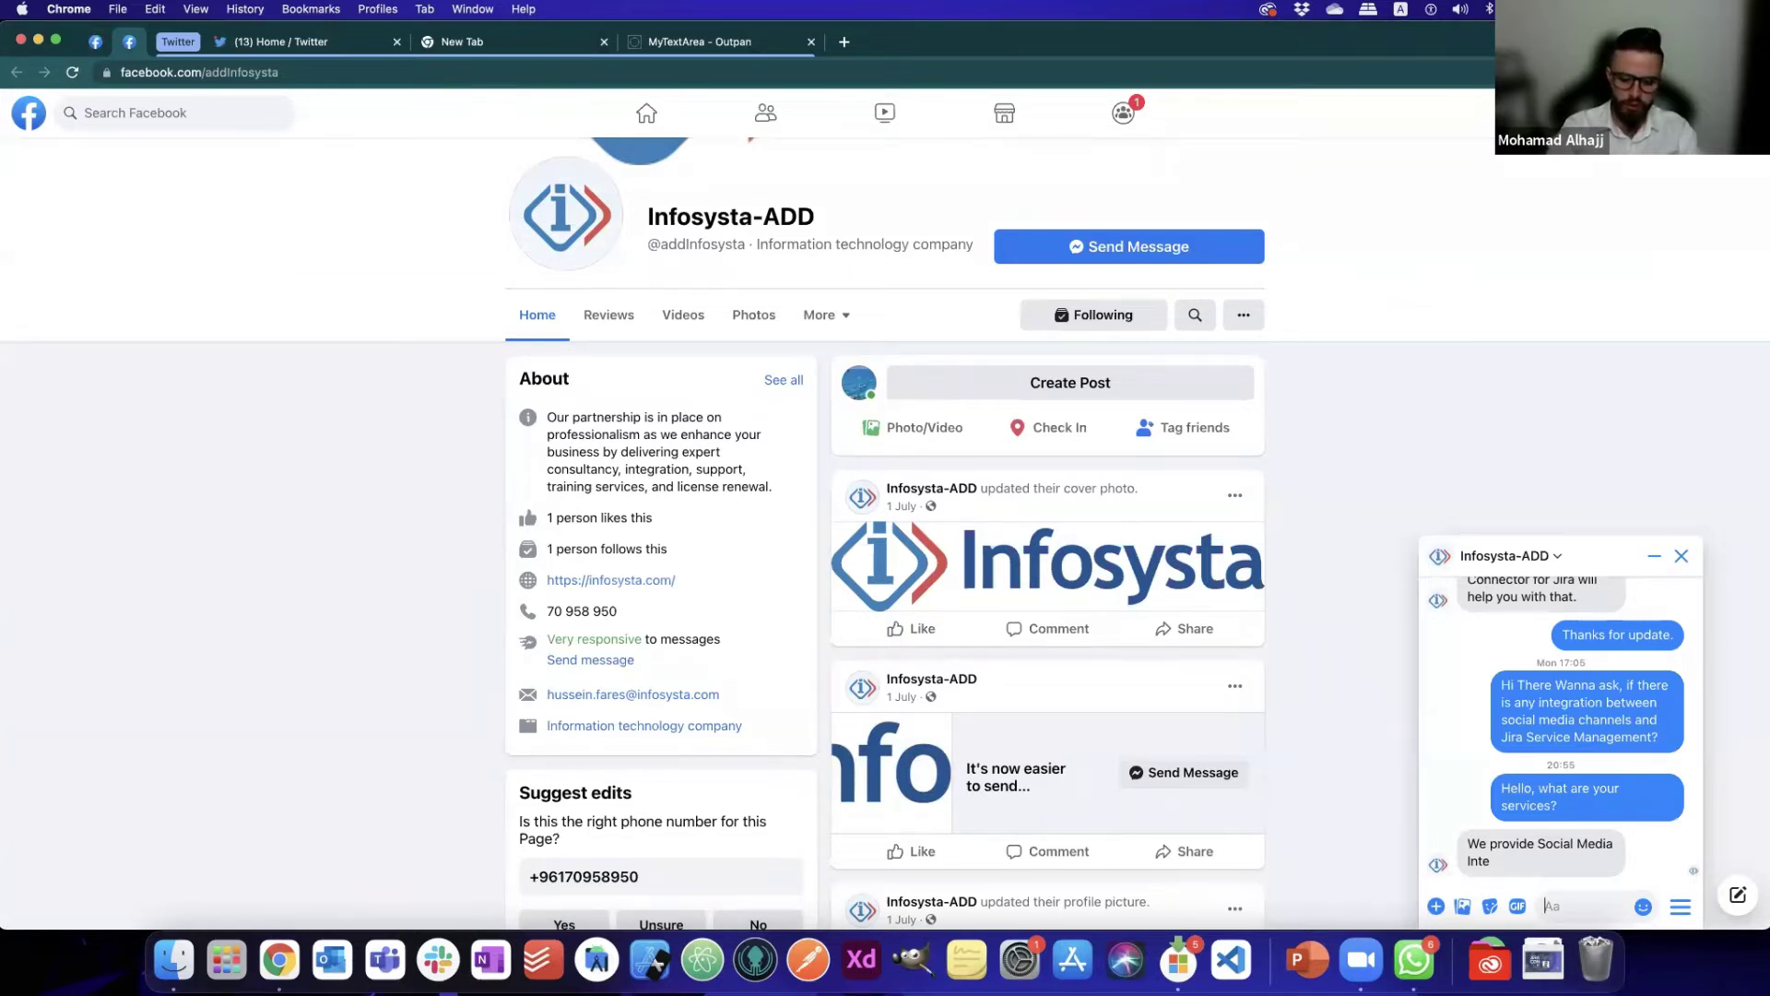
- Send 'do you have messenger integration?' in Messenger and switch back to INFOSYSTA-8
{"action": "type", "text": "do you have messenger inte"}
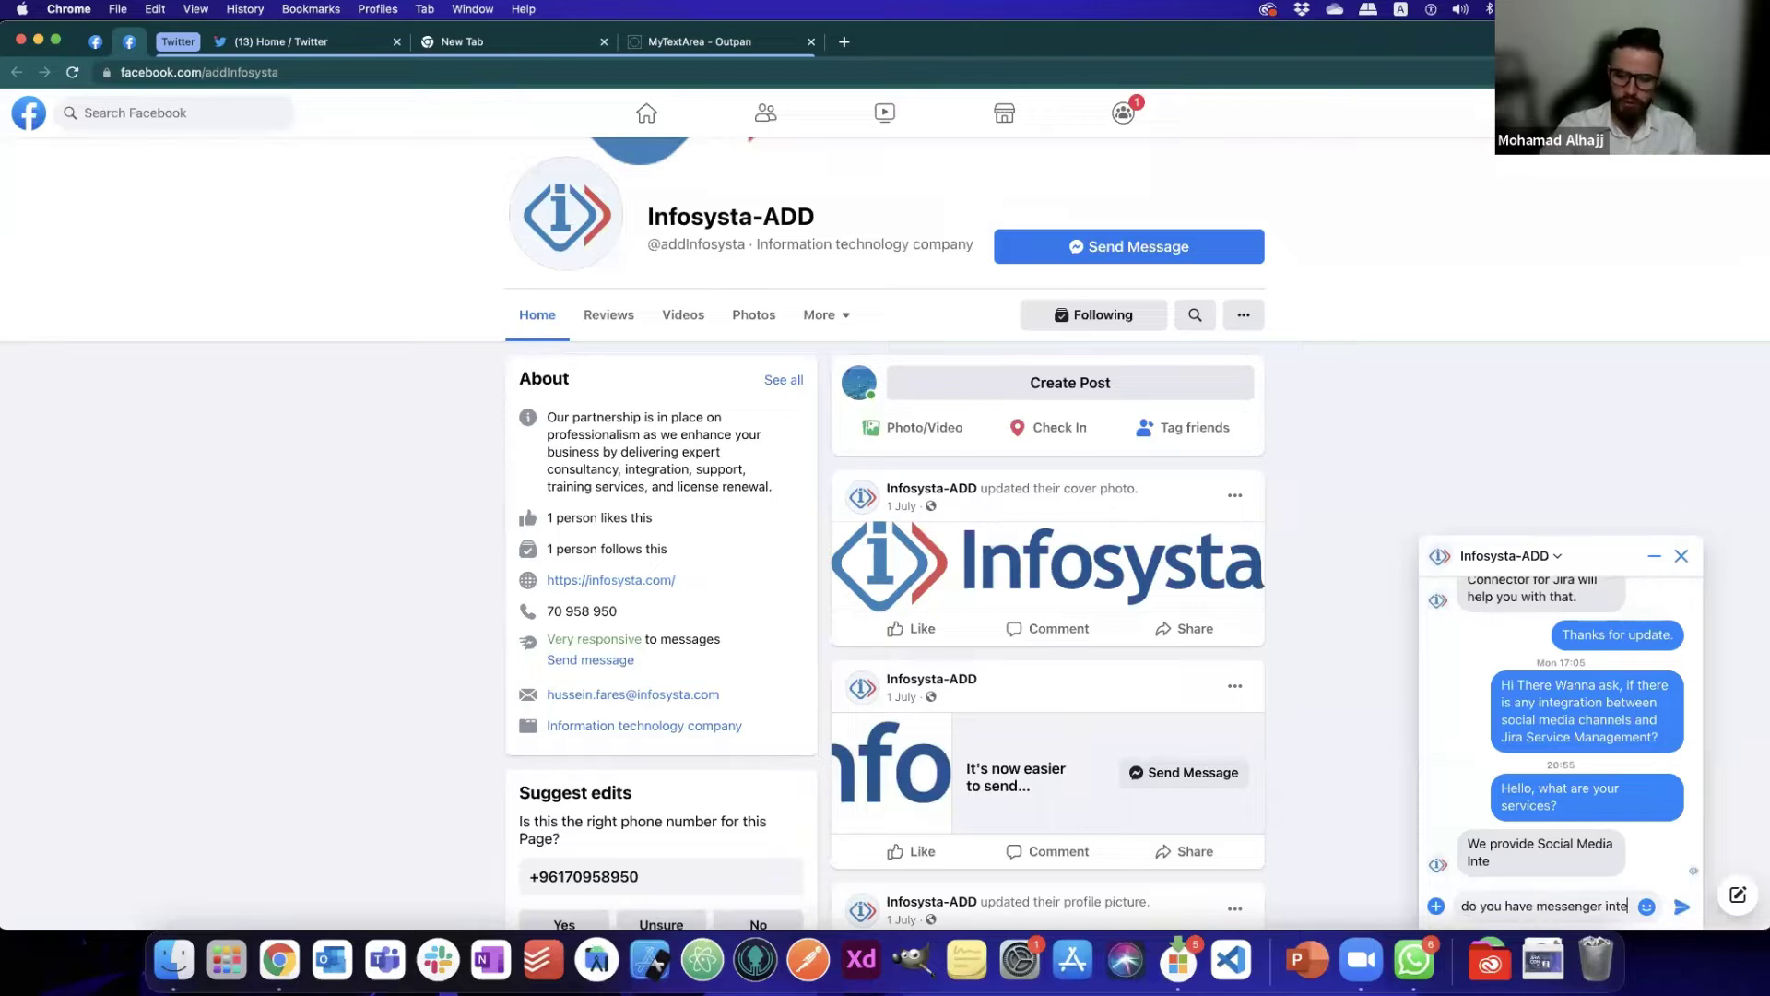
{"action": "type", "text": "gration"}
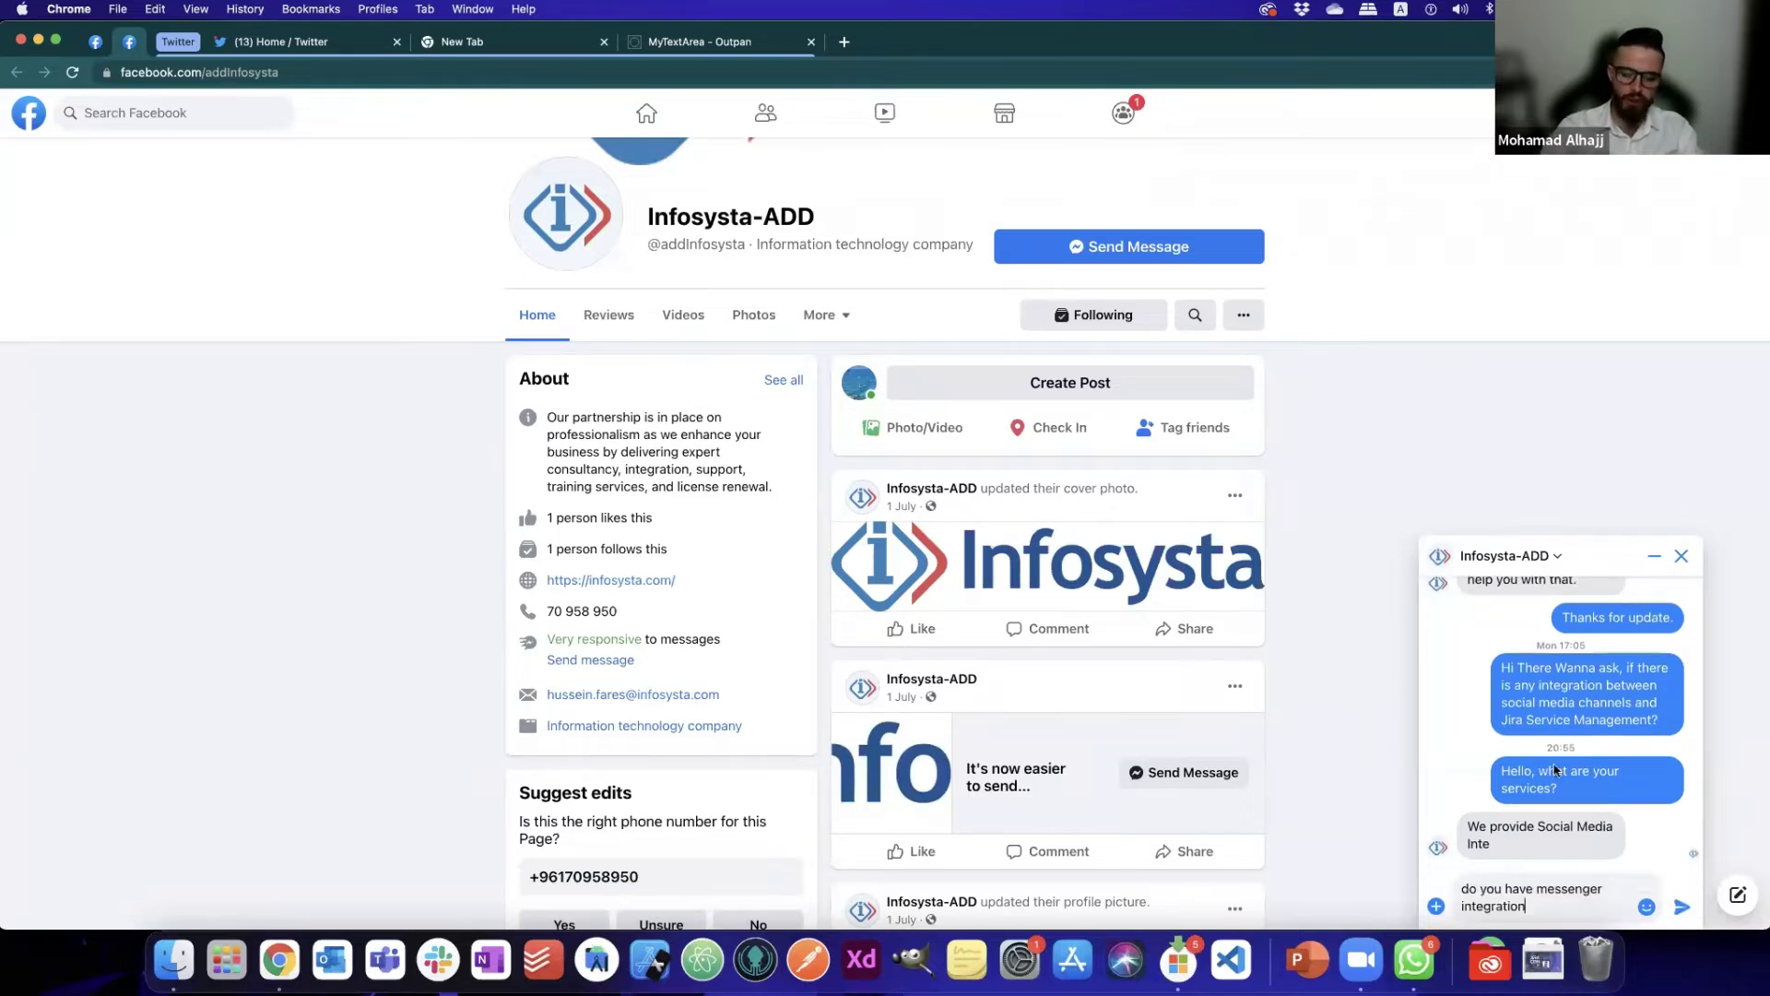
{"action": "type", "text": "?"}
{"action": "key", "text": "Return"}
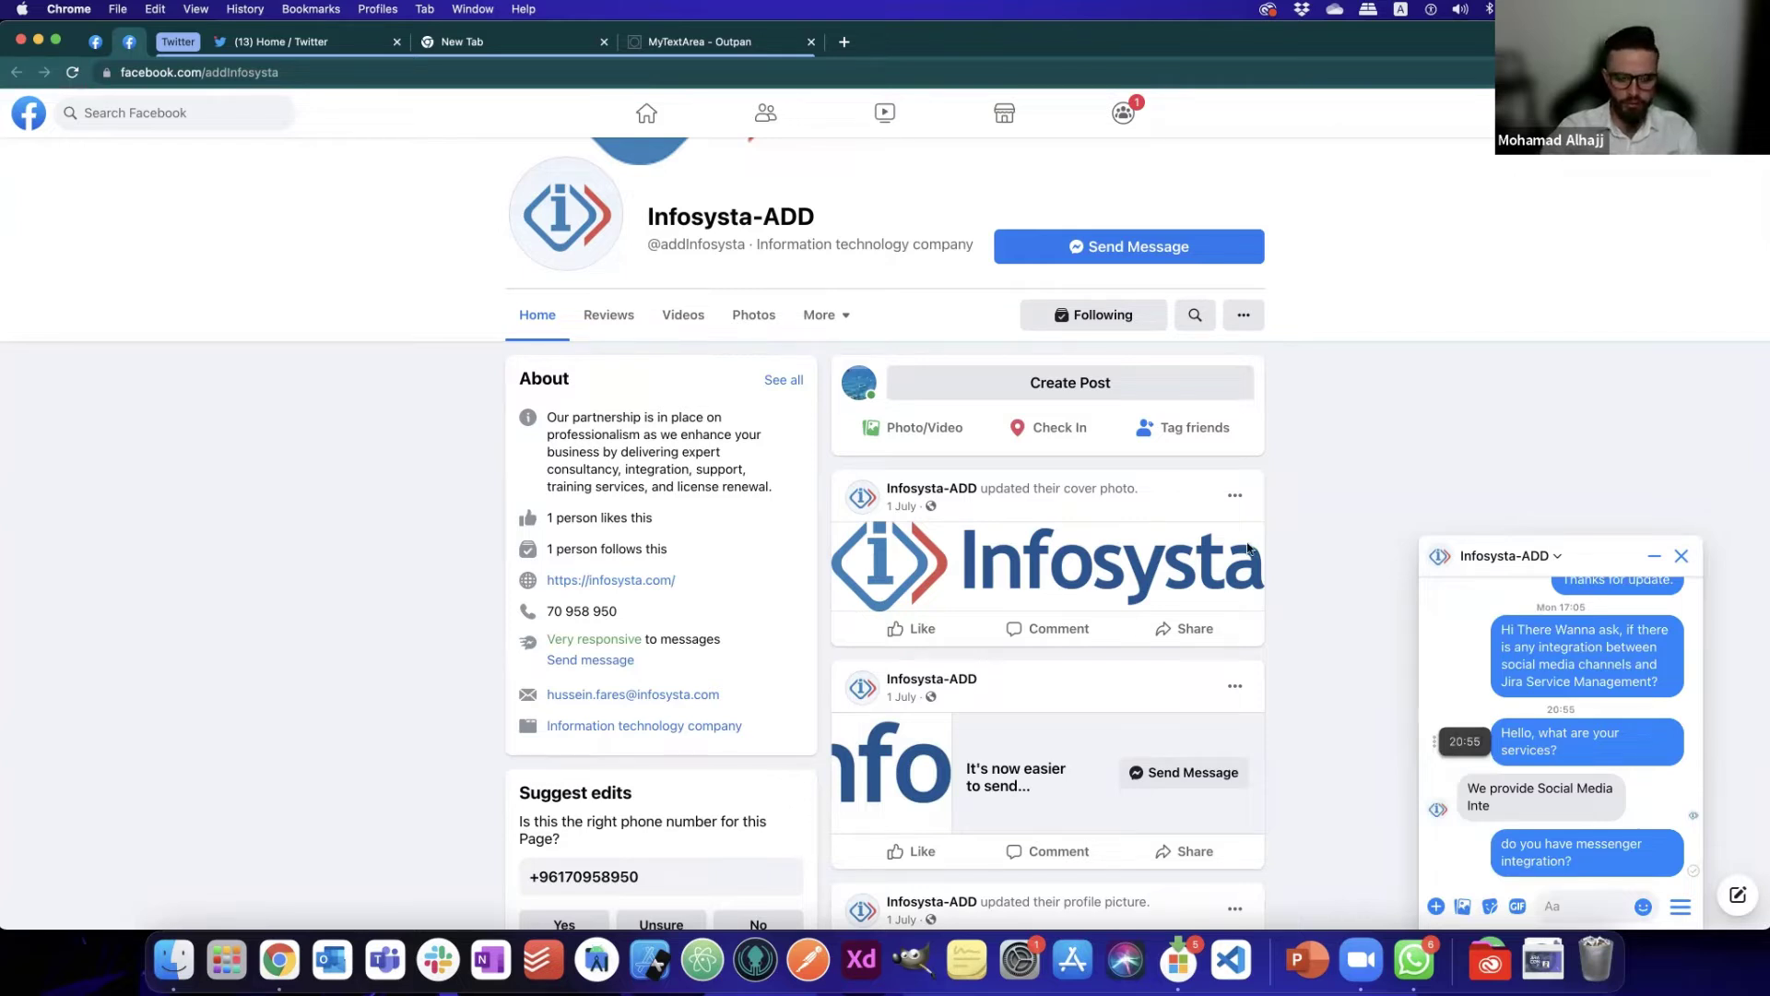
{"action": "key", "text": "super+grave"}
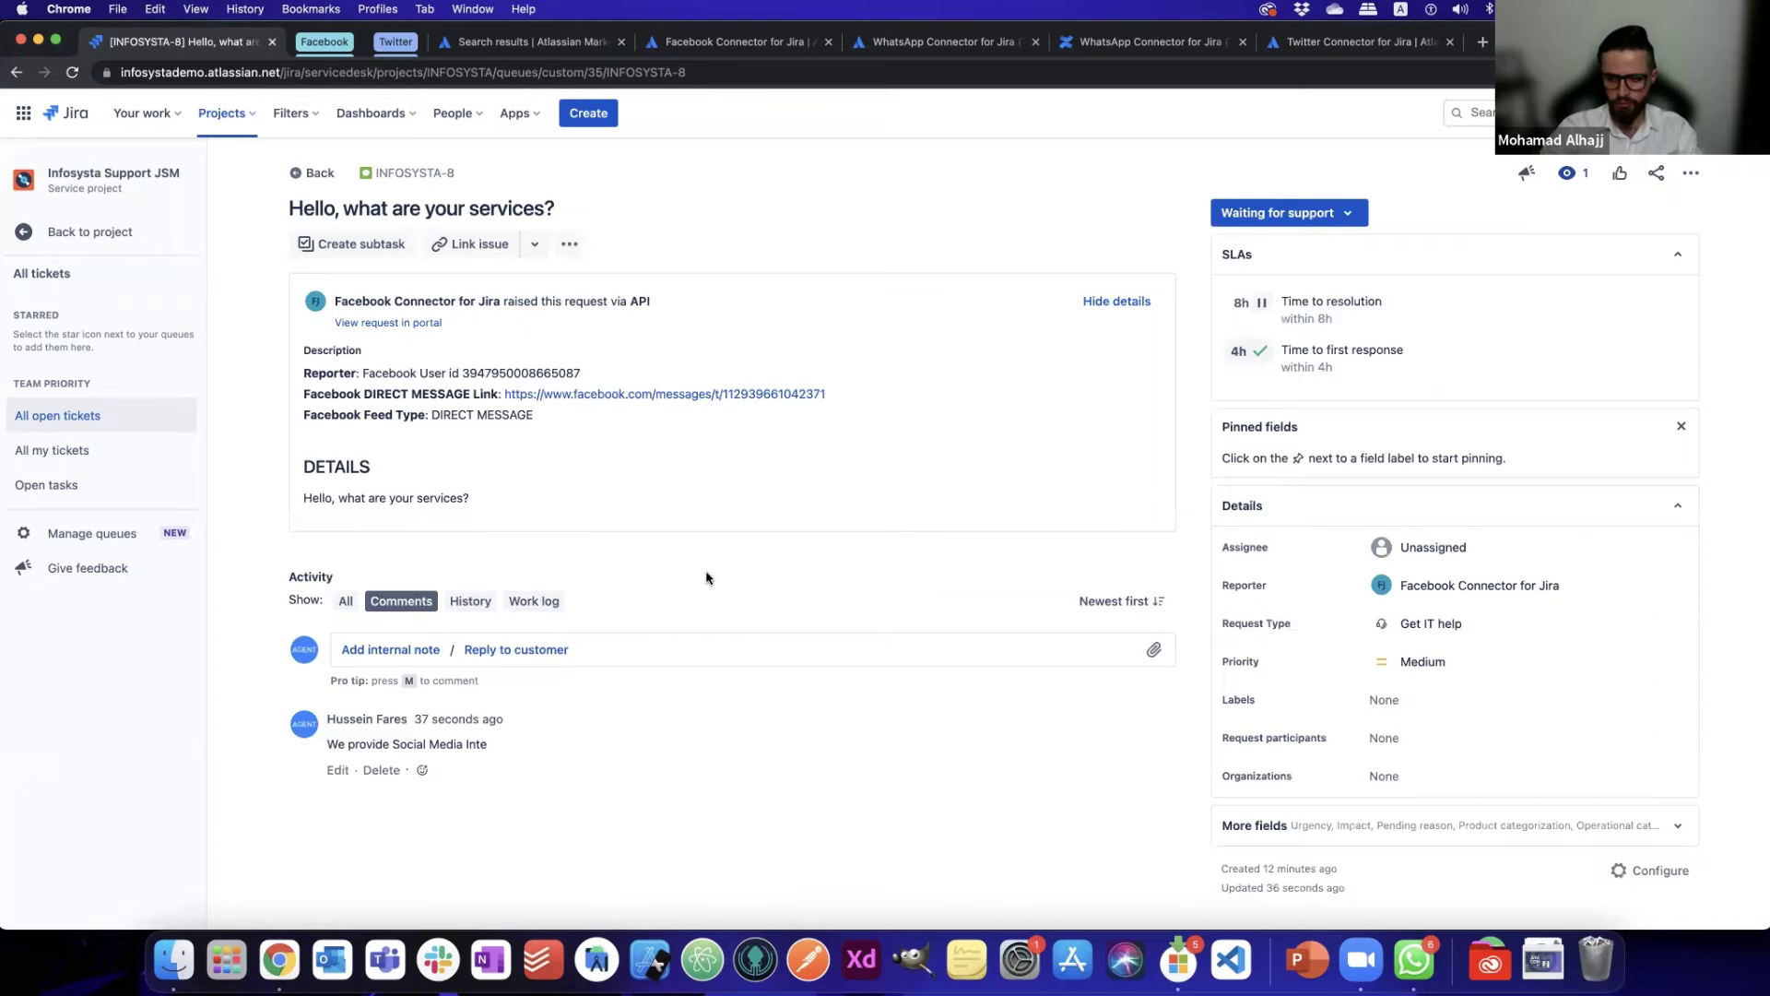
- Reload INFOSYSTA-8 to show the new Facebook comment 'do you have messenger integration?'
{"action": "key", "text": "super+grave"}
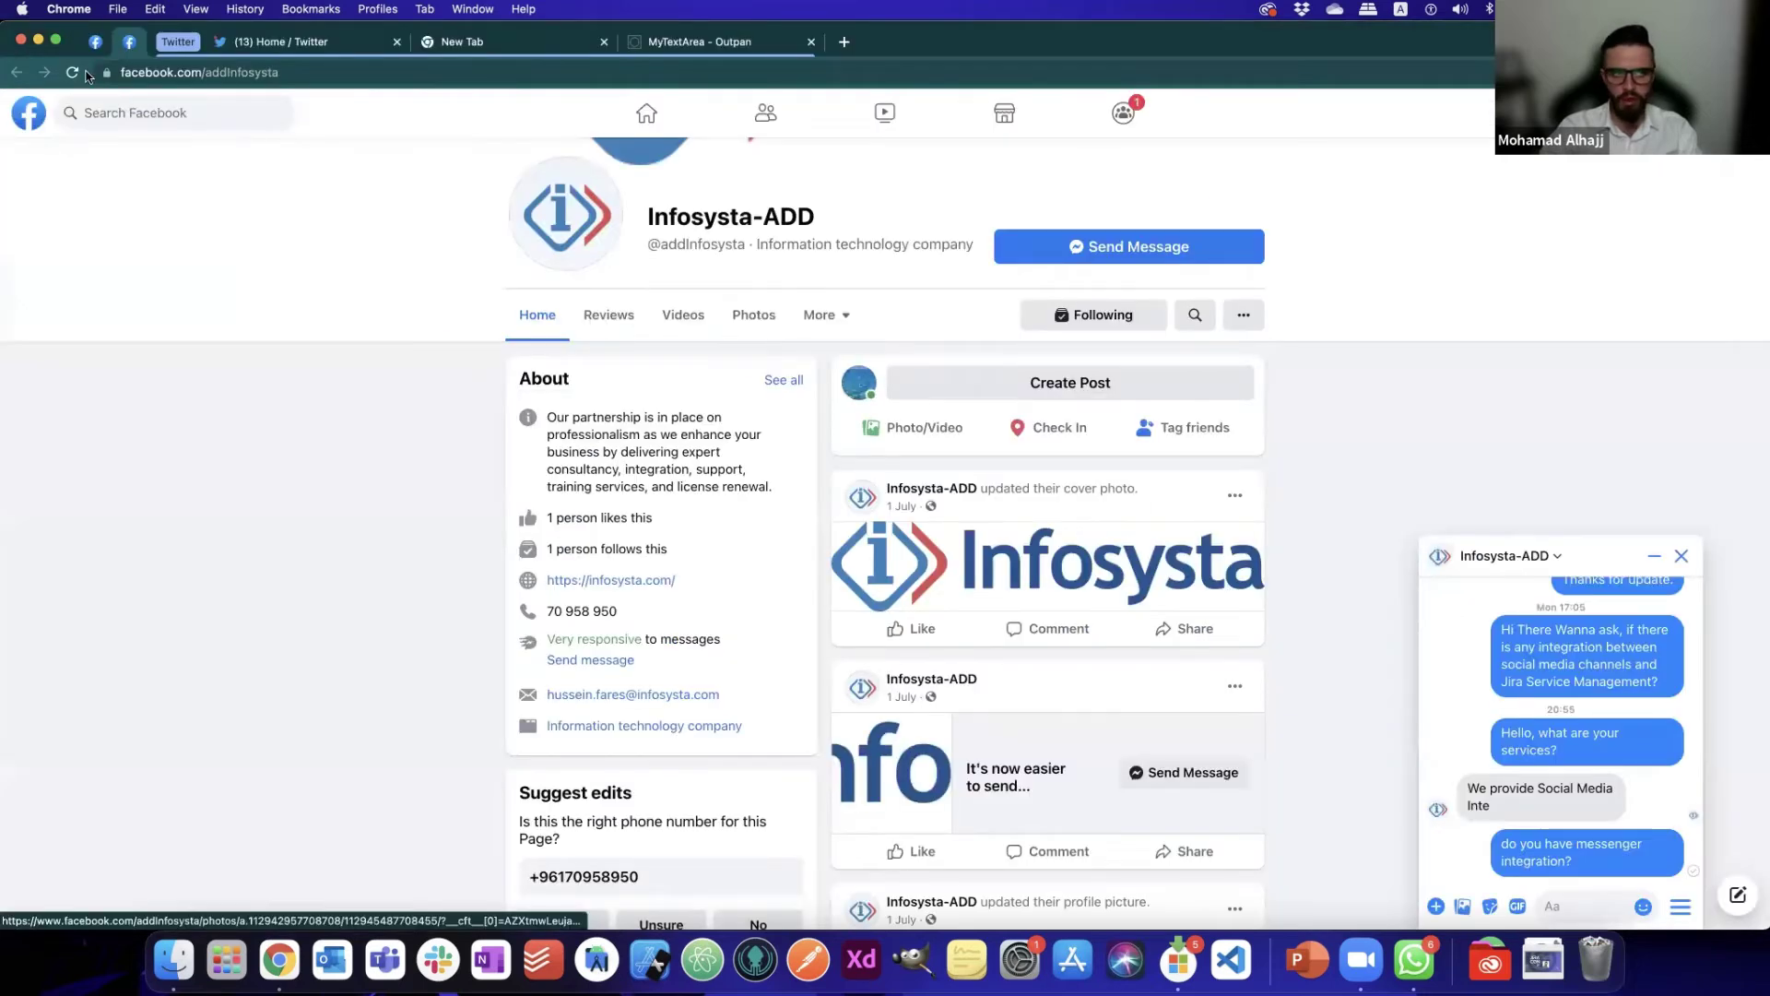
{"action": "key", "text": "super+grave"}
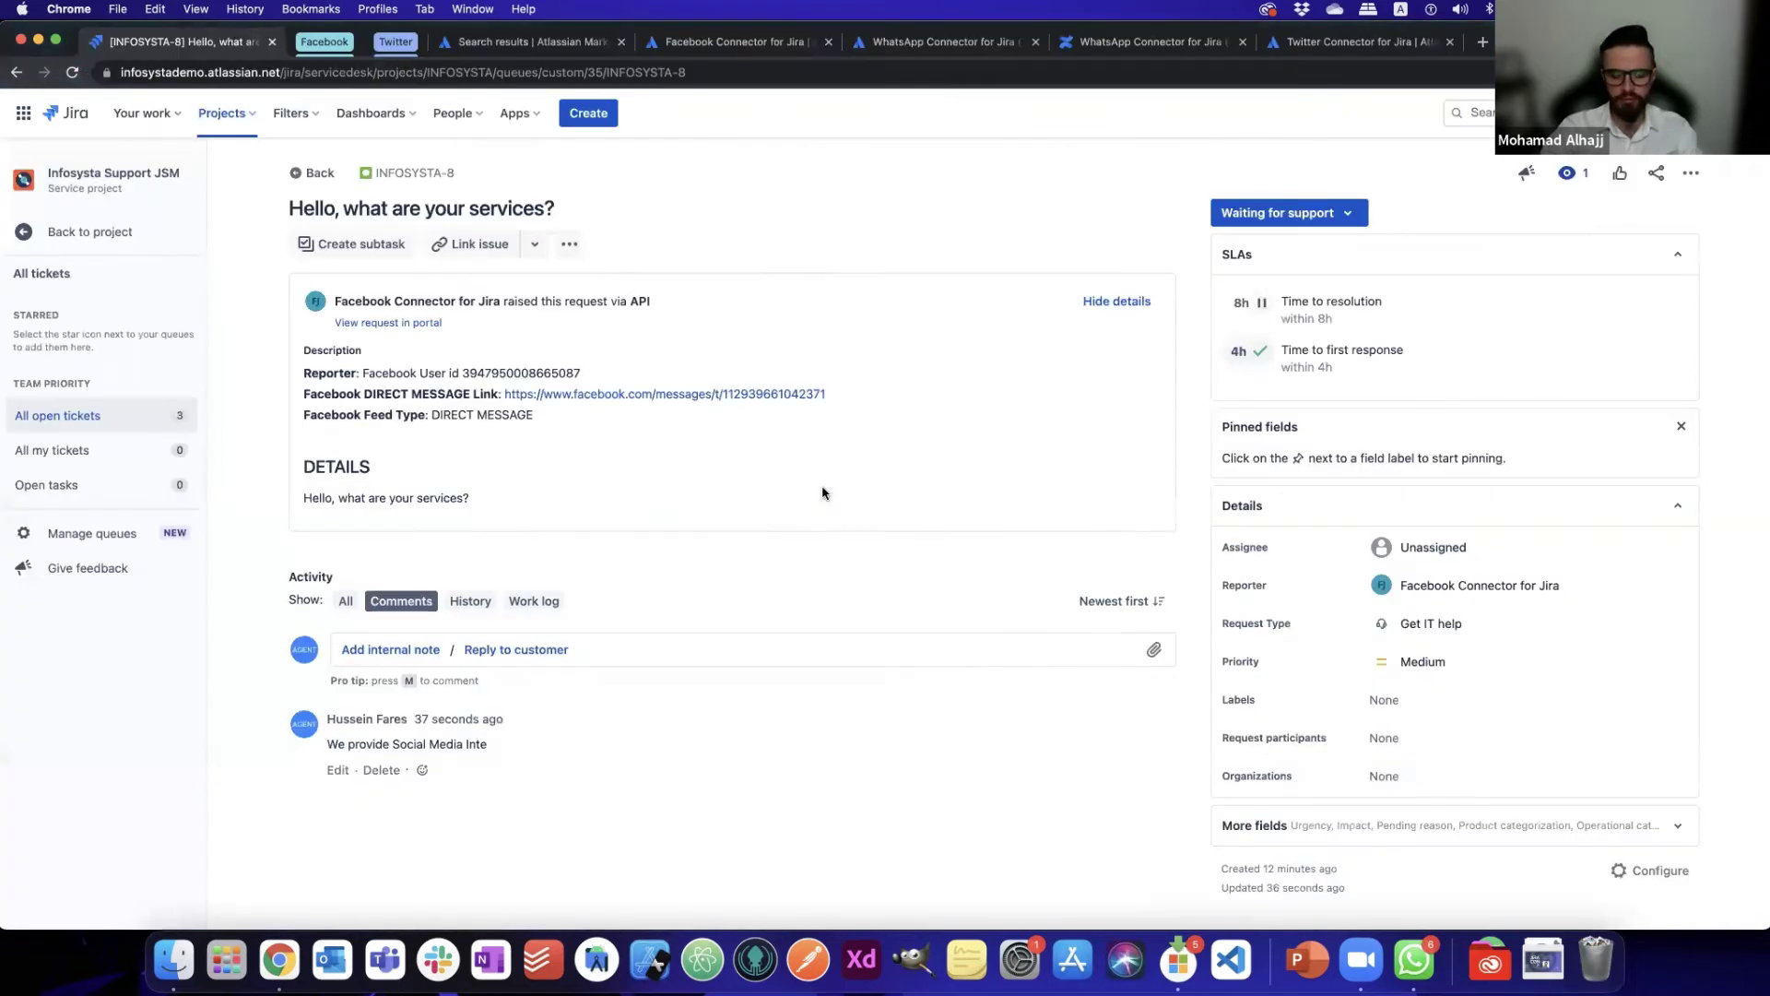
{"action": "key", "text": "super+r"}
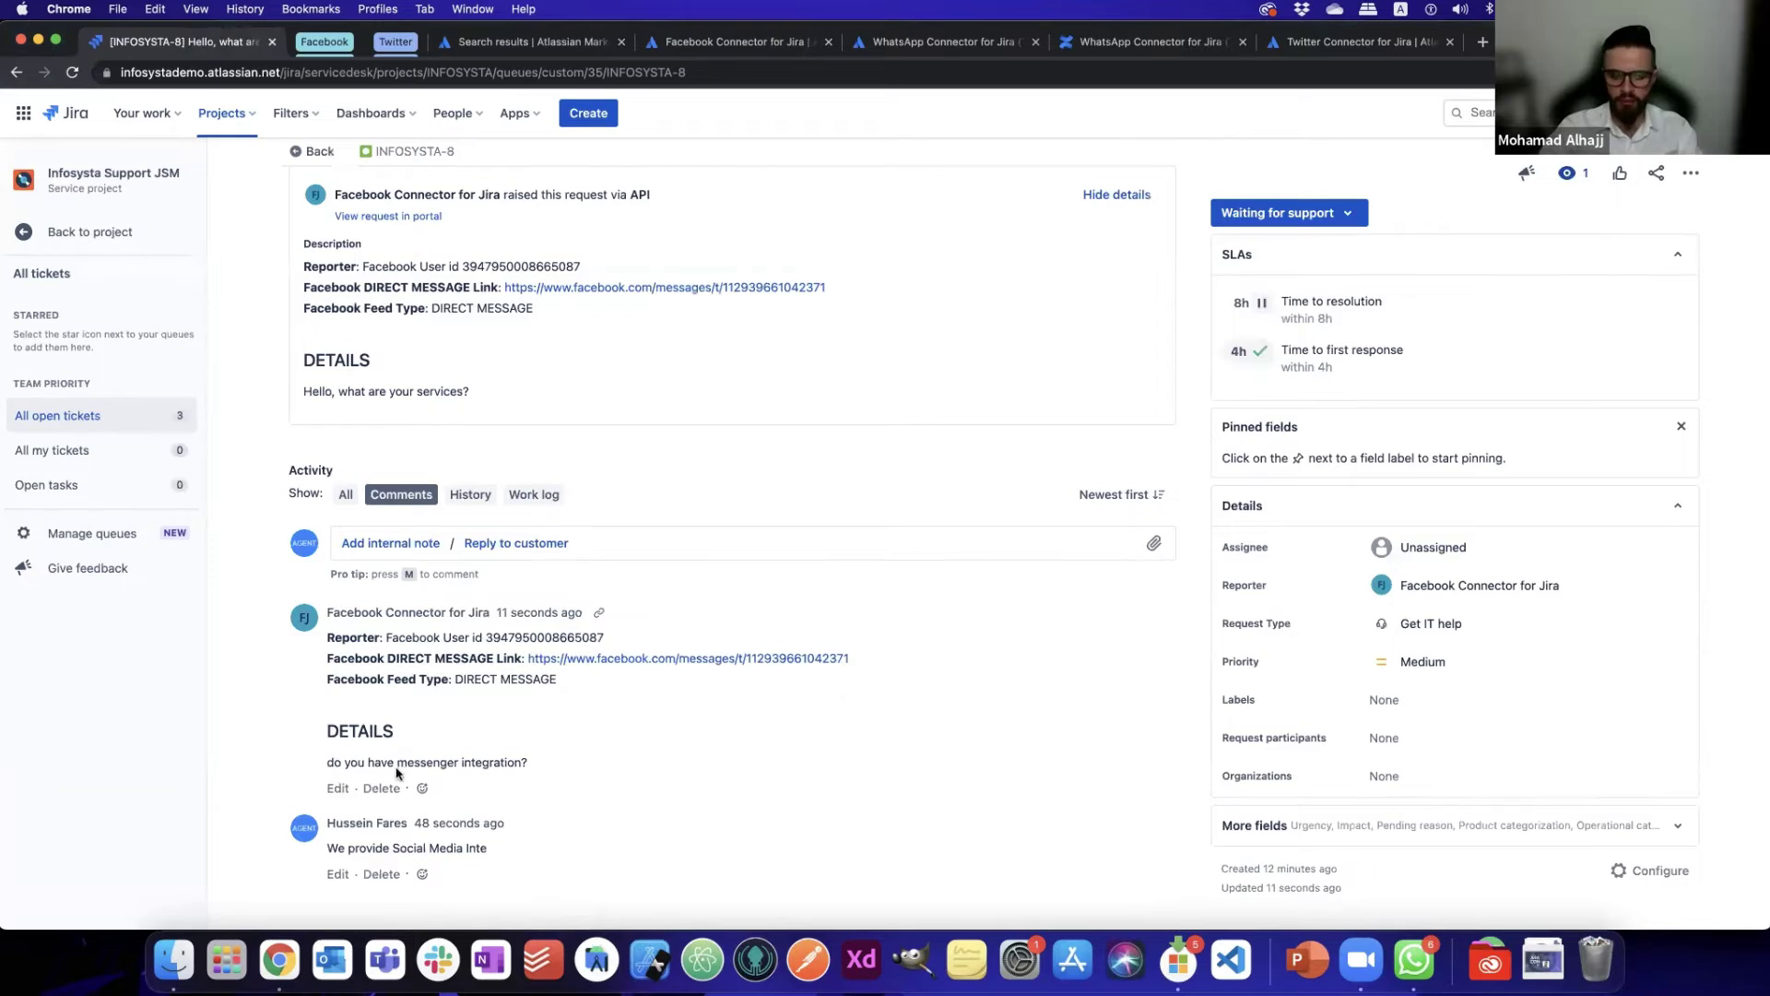
{"action": "left_click_drag", "start_coordinate": [327, 764], "coordinate": [465, 765]}
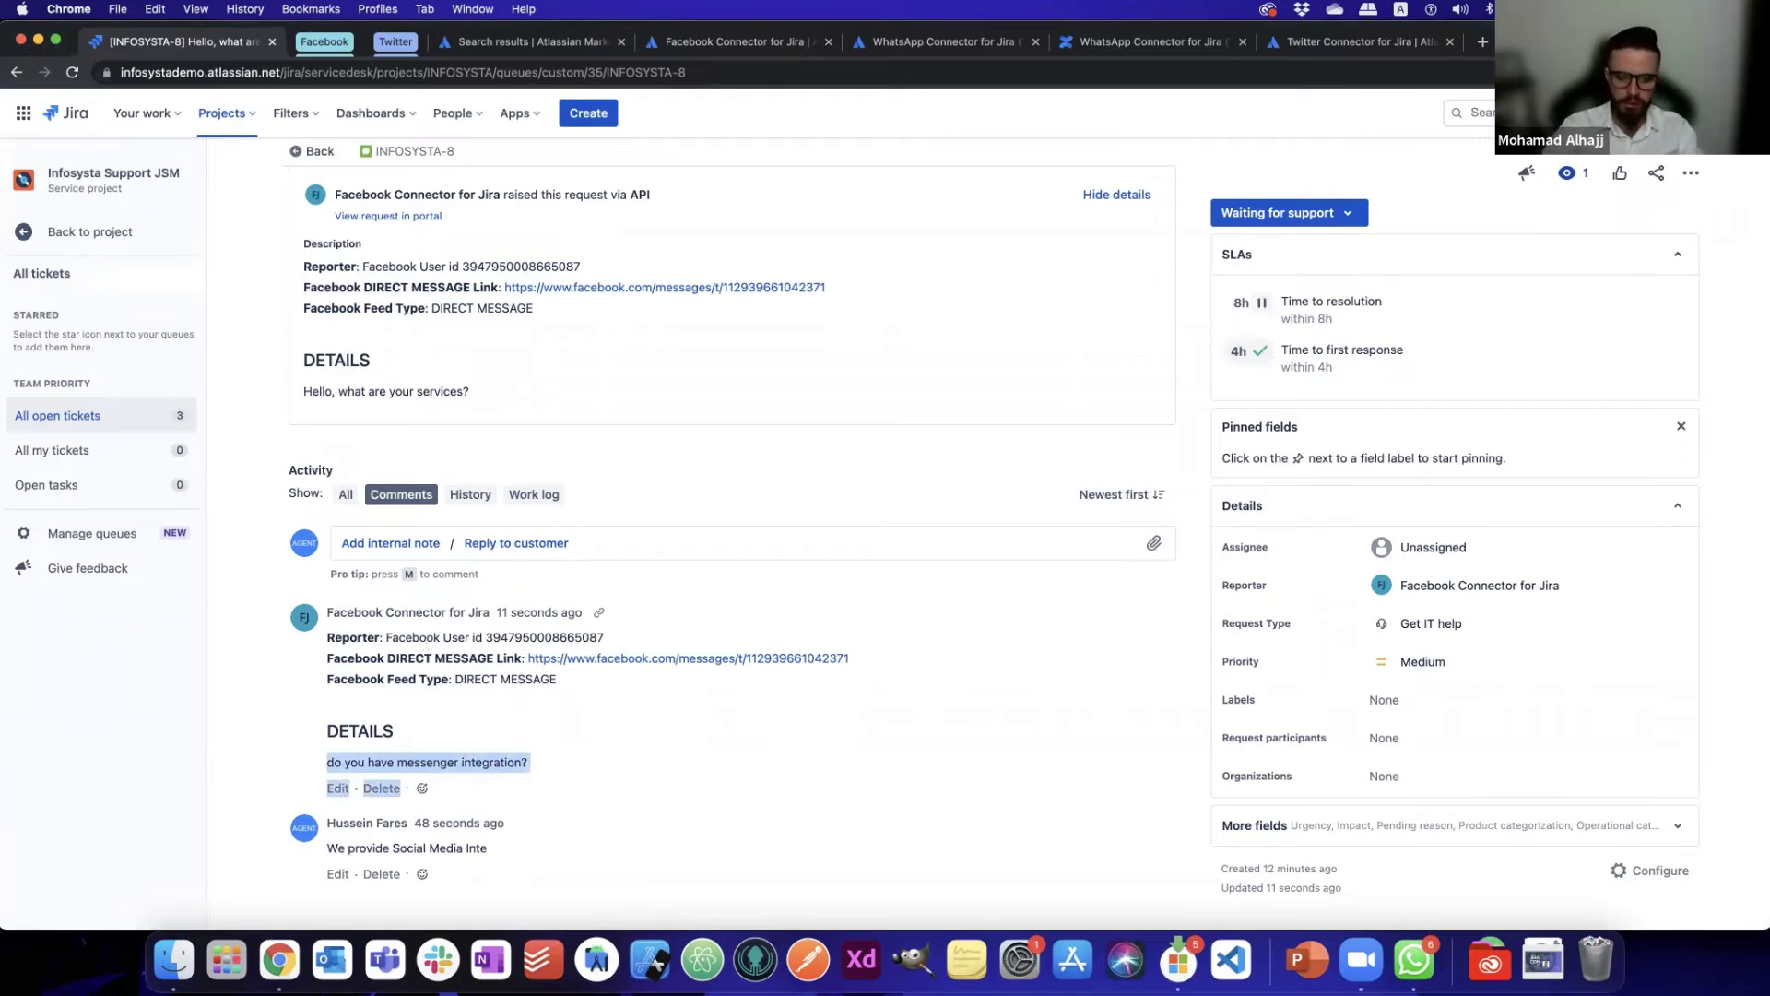
- Reply 'Yes we do' to the customer on INFOSYSTA-8 and return to All open tickets
{"action": "key", "text": "m"}
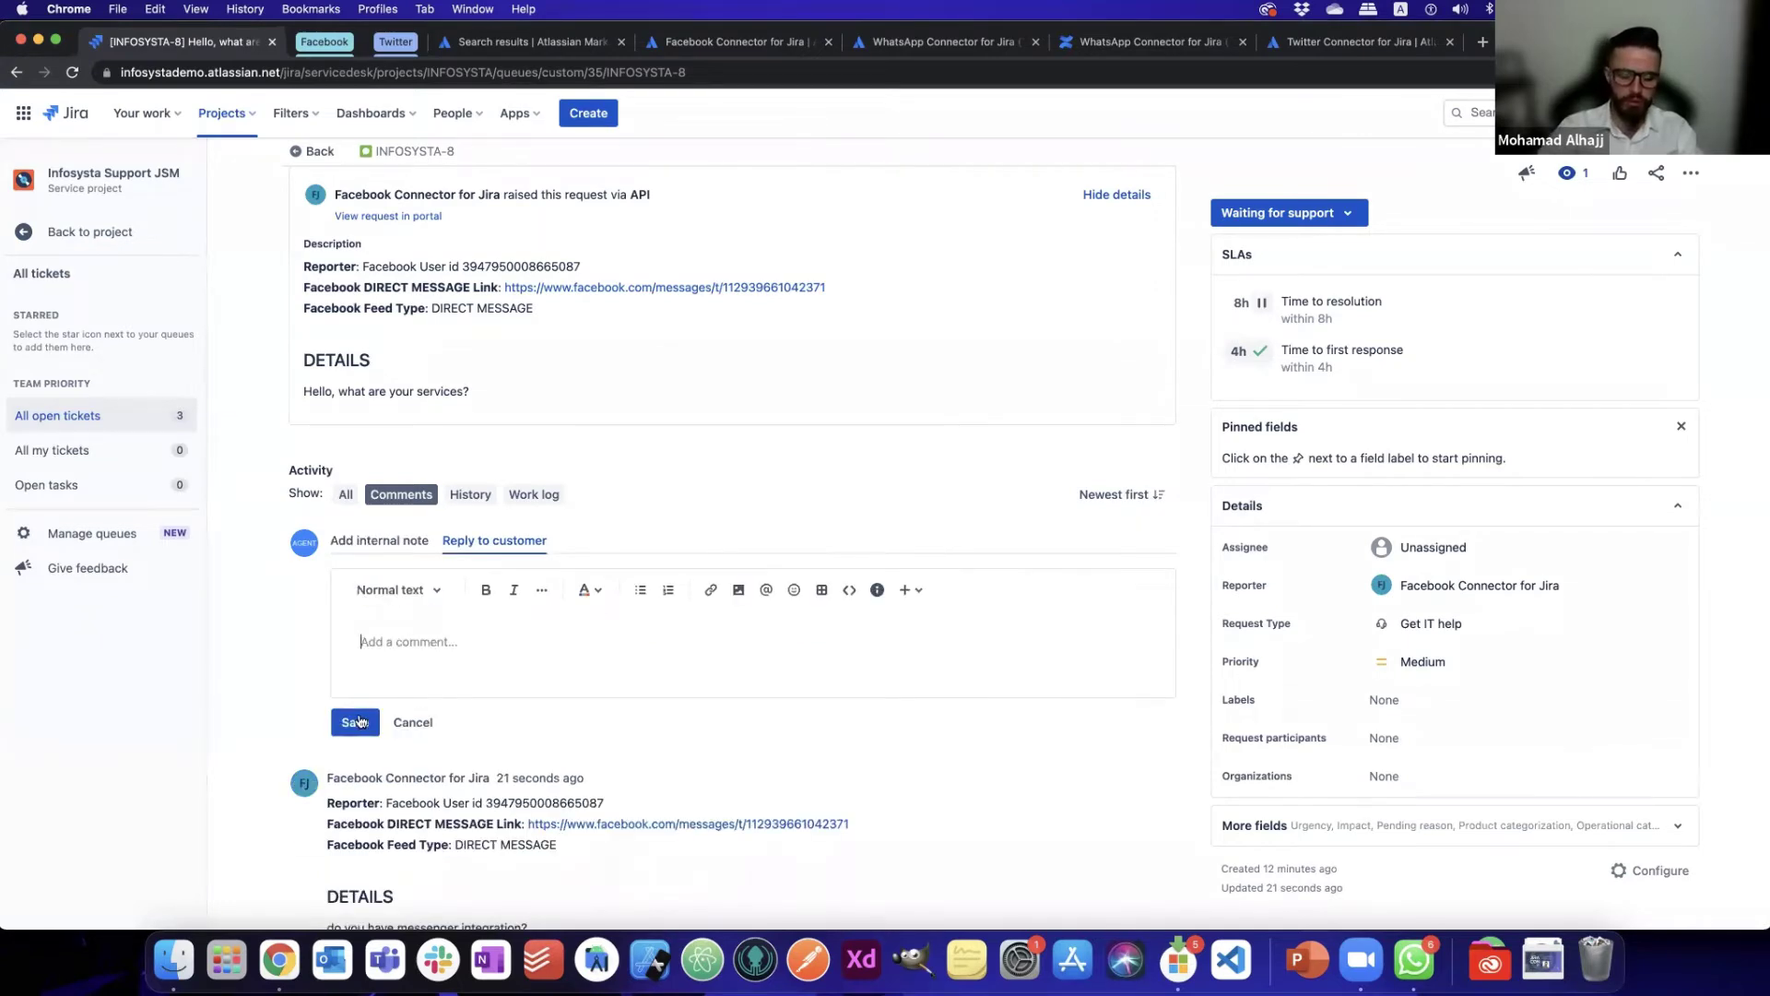
{"action": "type", "text": "Yes we do"}
{"action": "key", "text": "super+Return"}
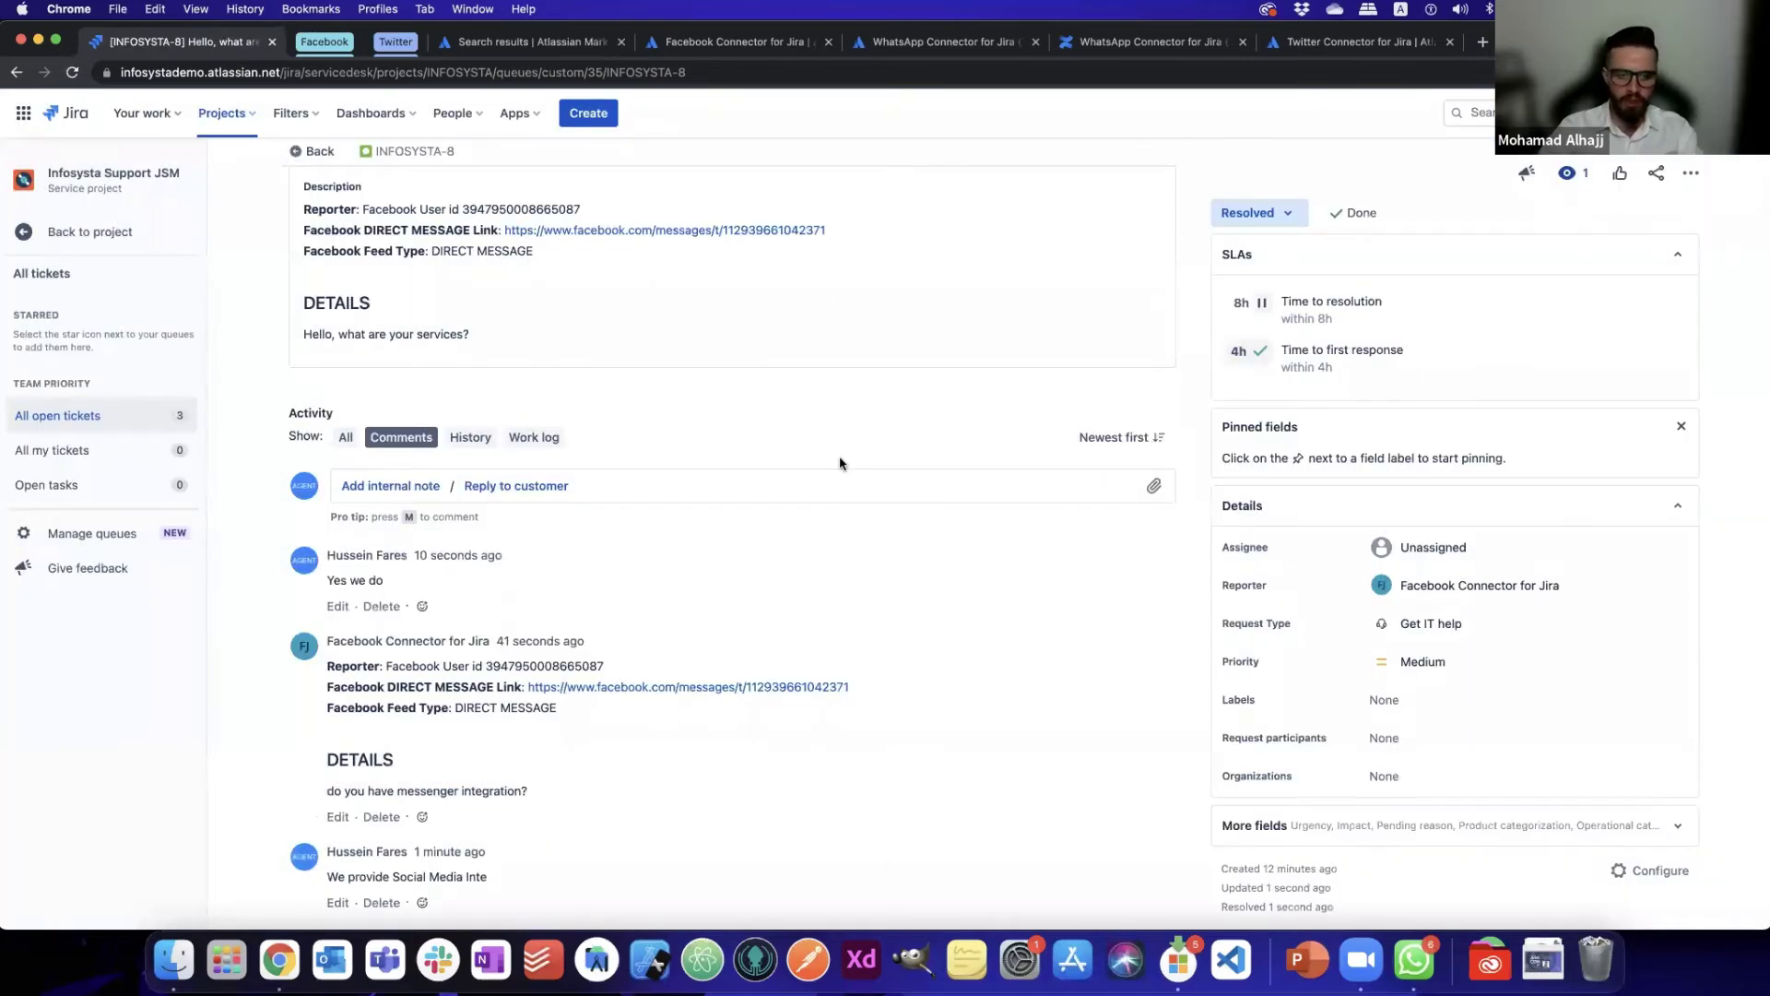
{"action": "left_click", "coordinate": [24, 238]}
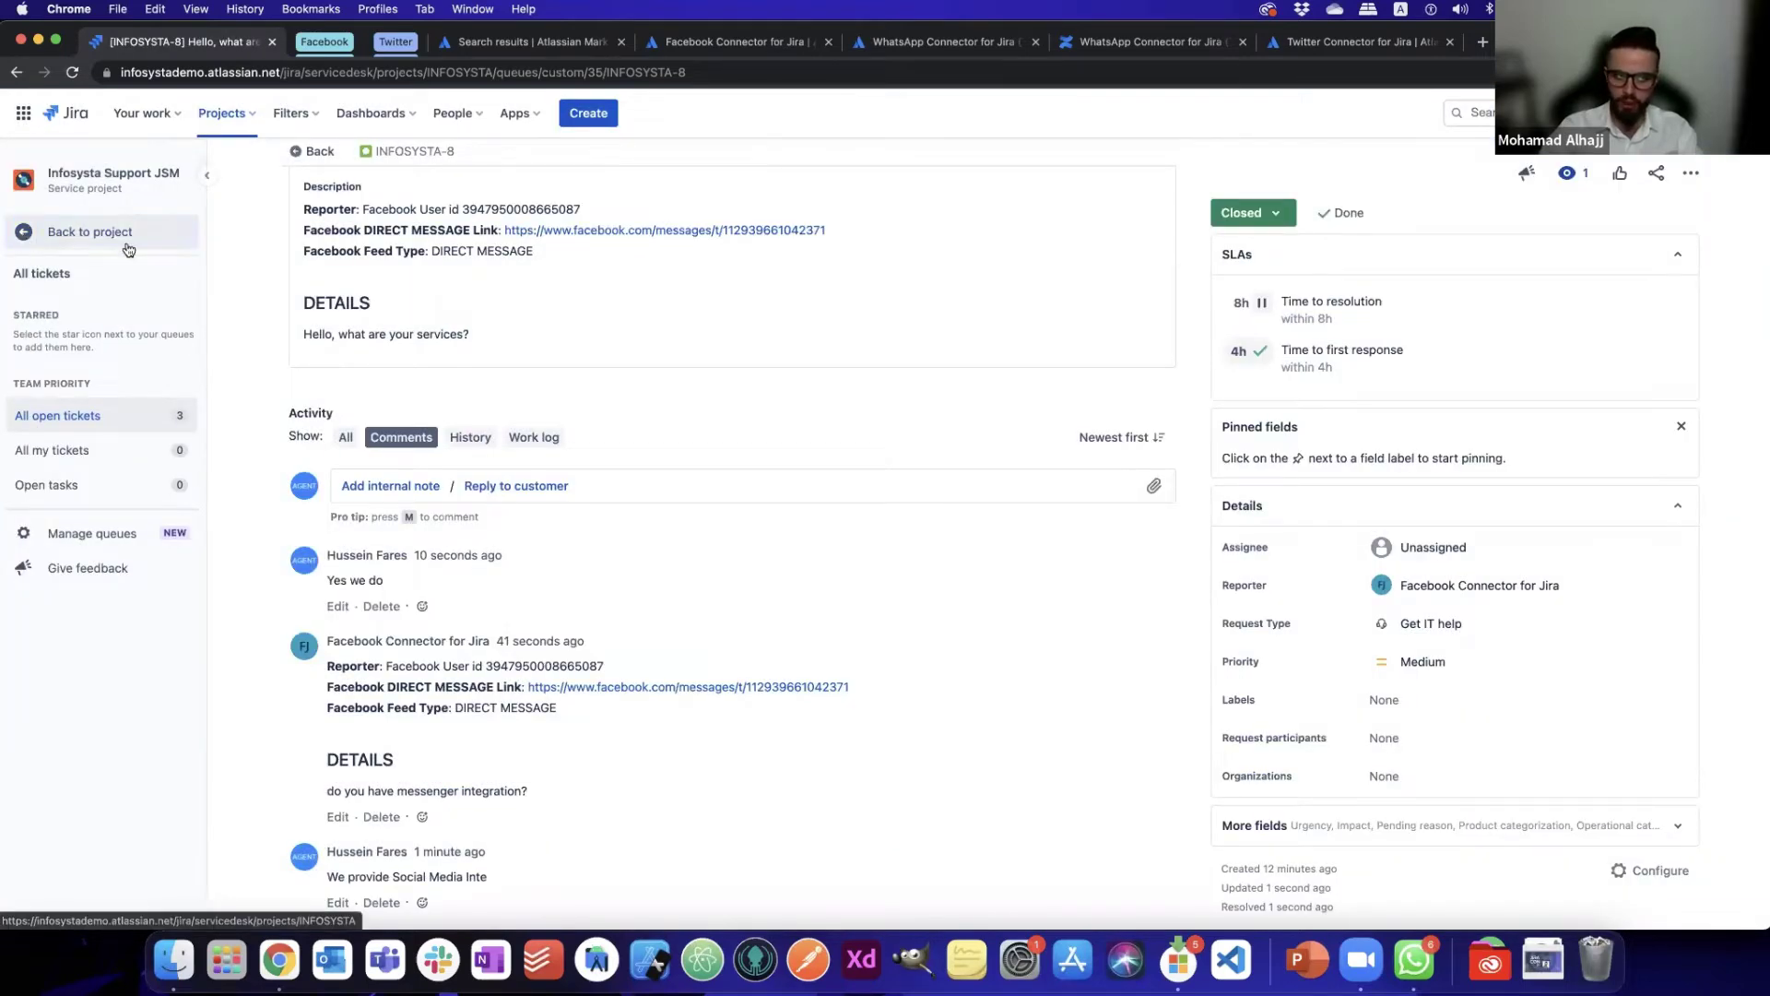
{"action": "left_click", "coordinate": [69, 233]}
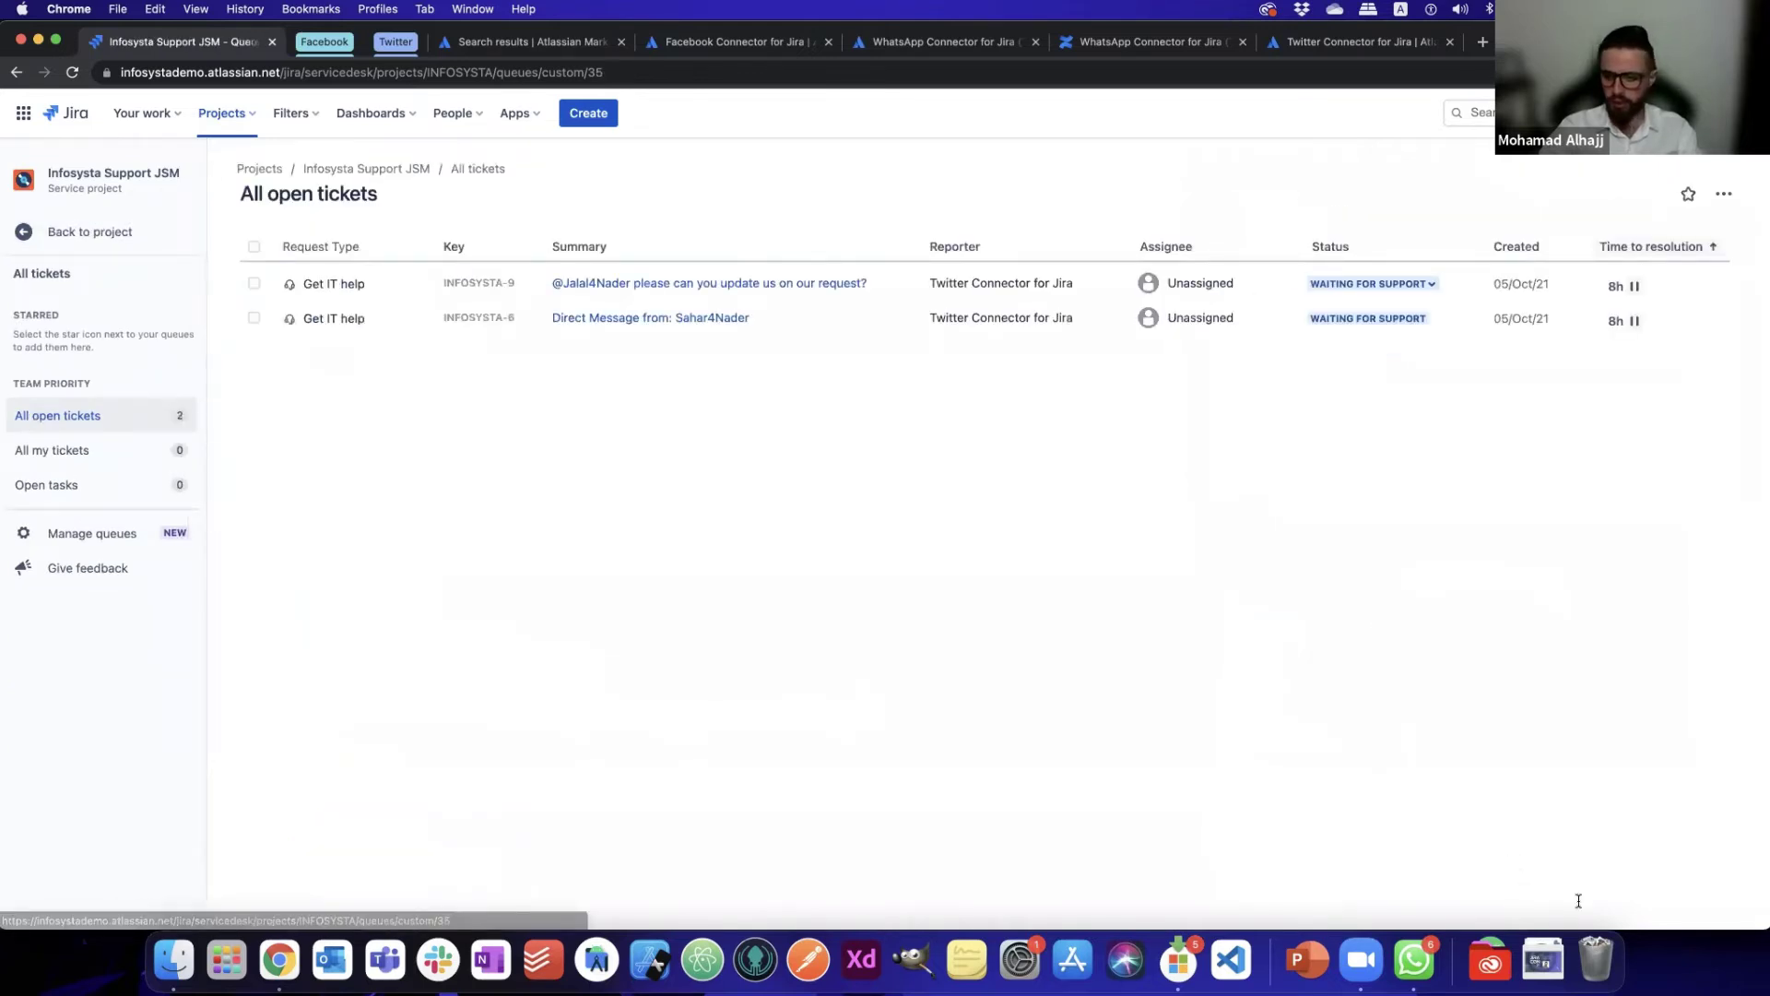
- Send the Facebook page the Messenger question 'Do you integrate with Twitter?' and return to Jira
{"action": "key", "text": "super+grave"}
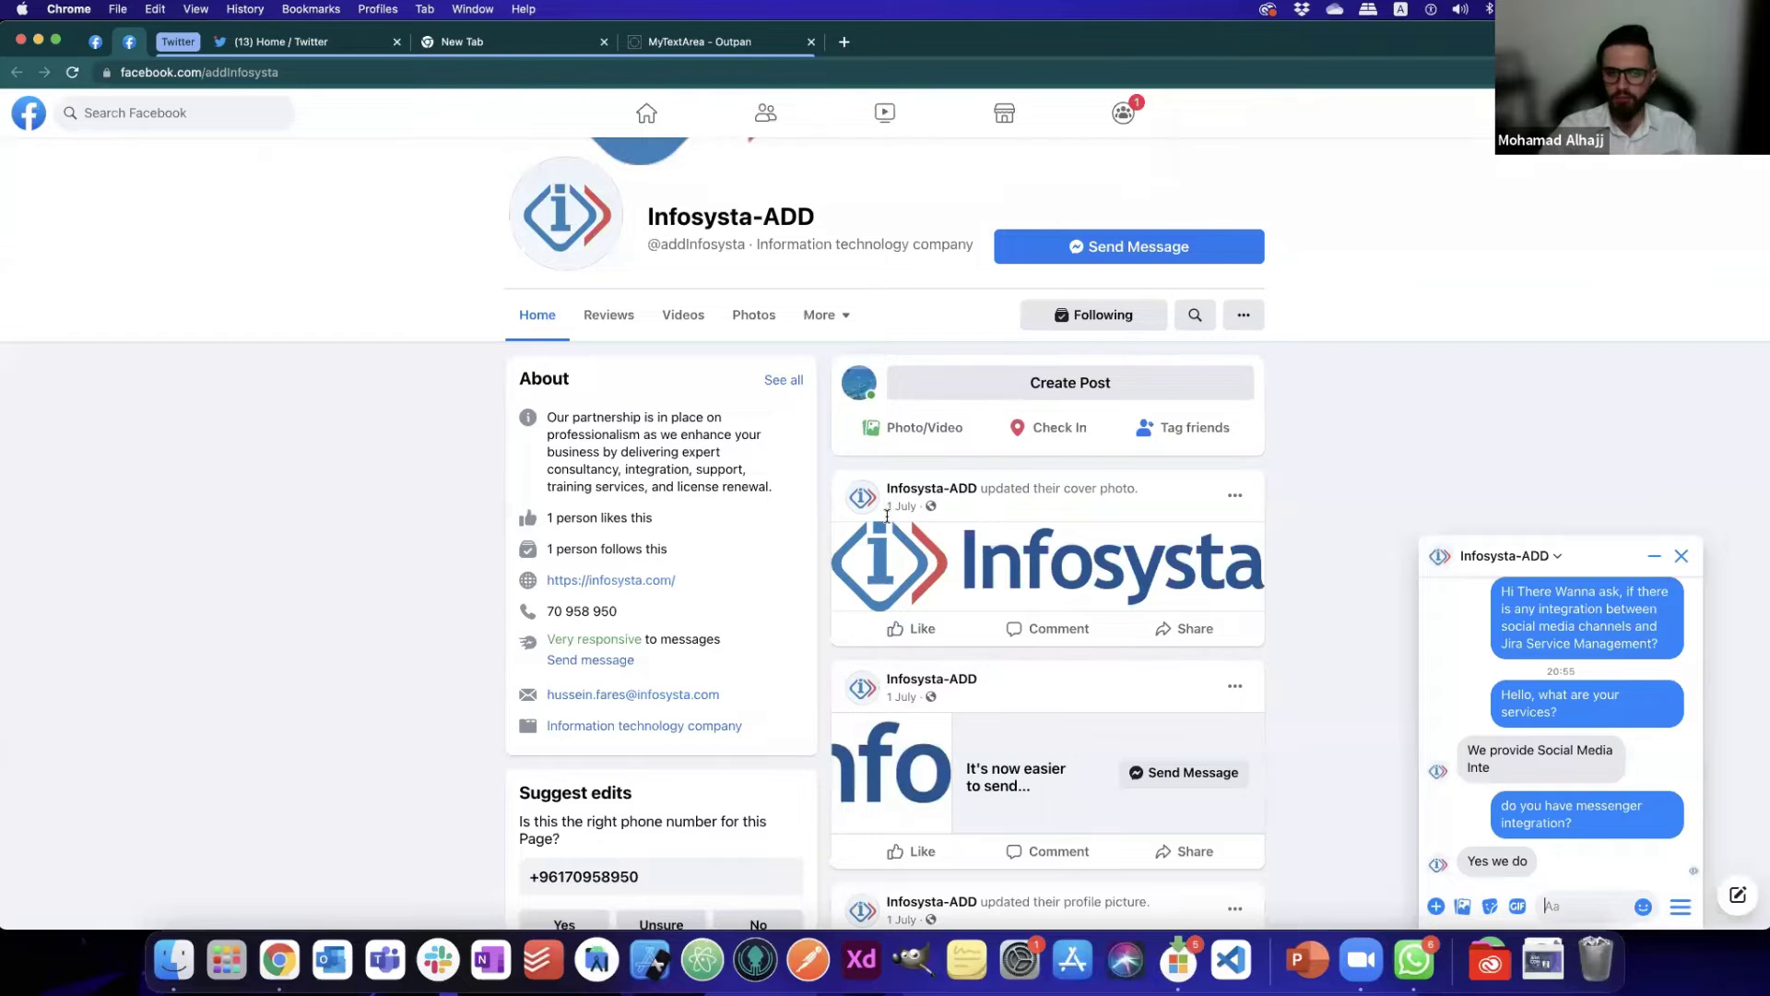
{"action": "key", "text": "Escape"}
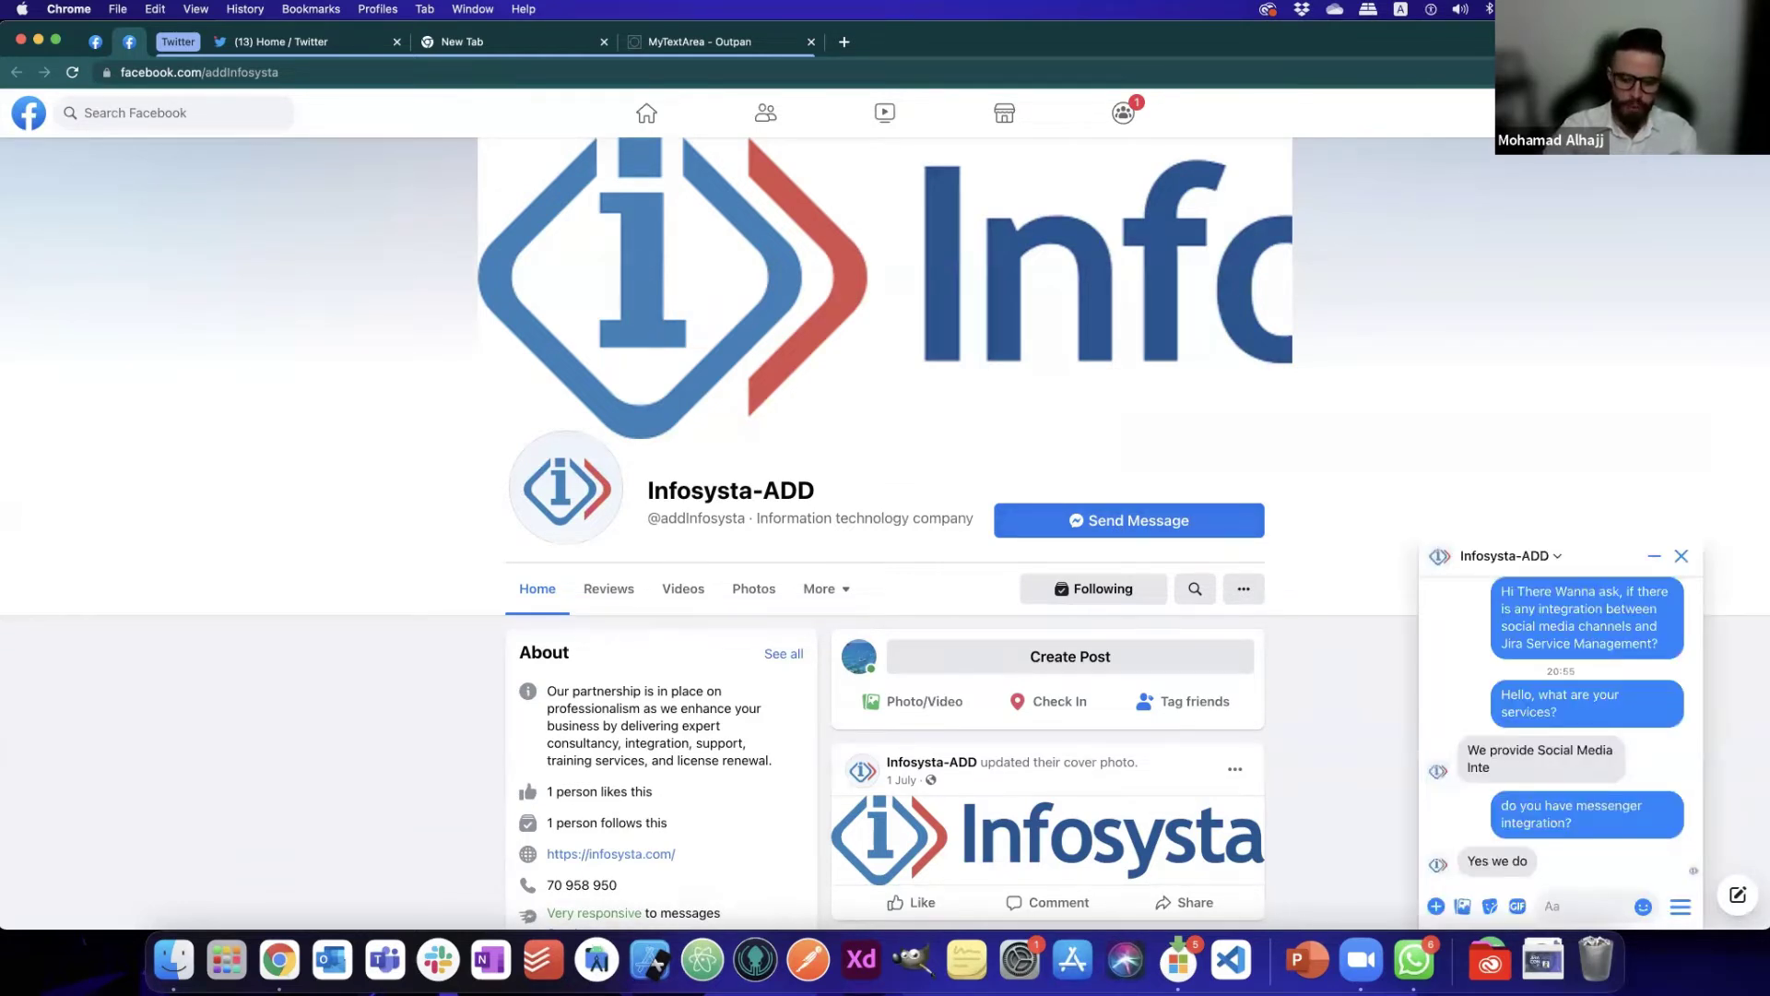
{"action": "type", "text": "Dow"}
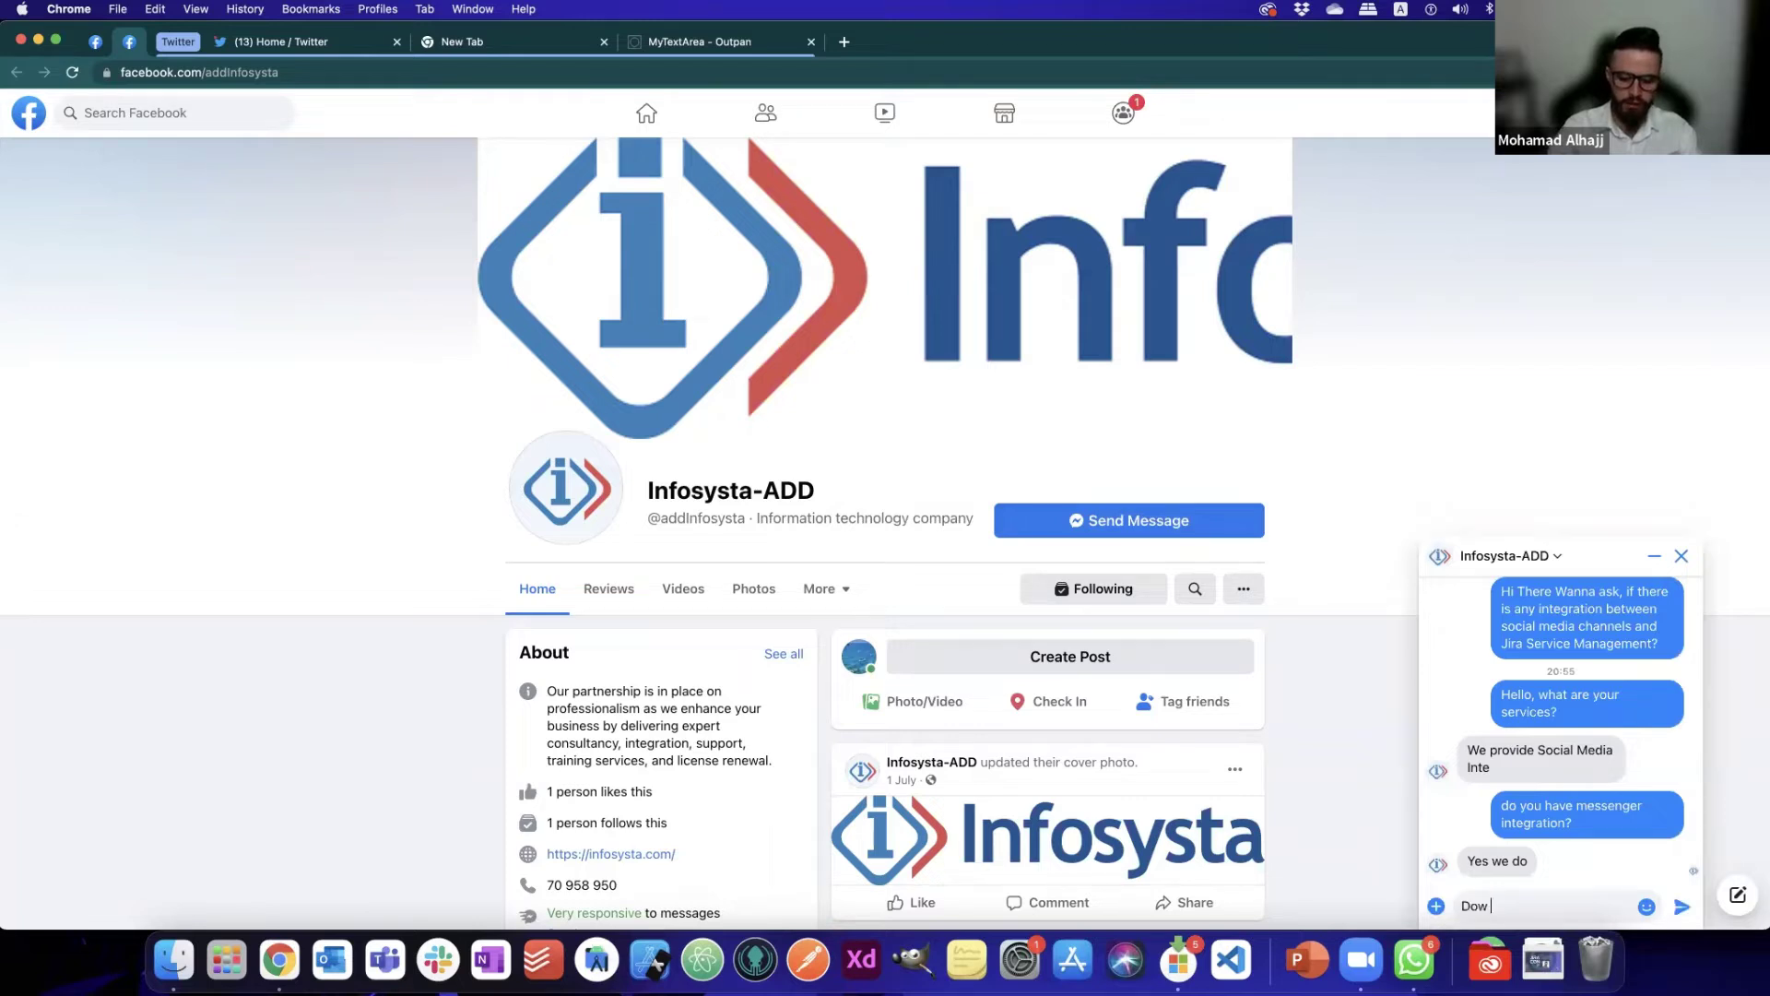
{"action": "type", "text": "gr"}
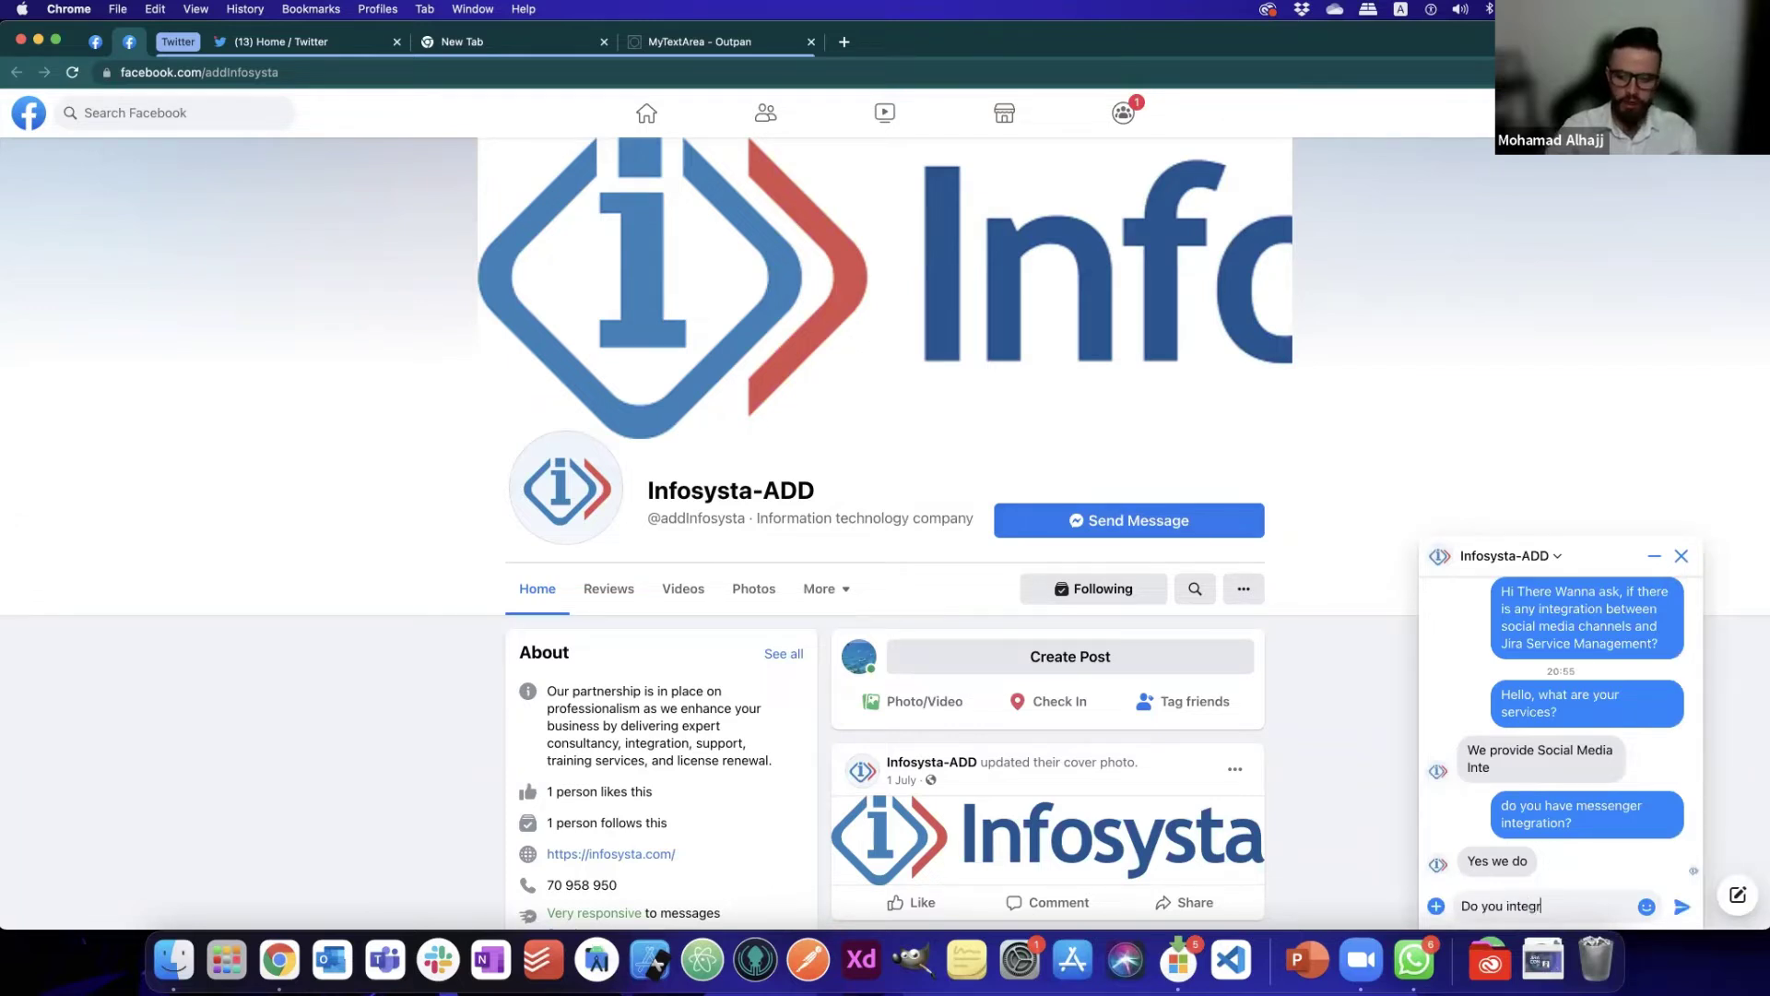
{"action": "type", "text": "ate with T"}
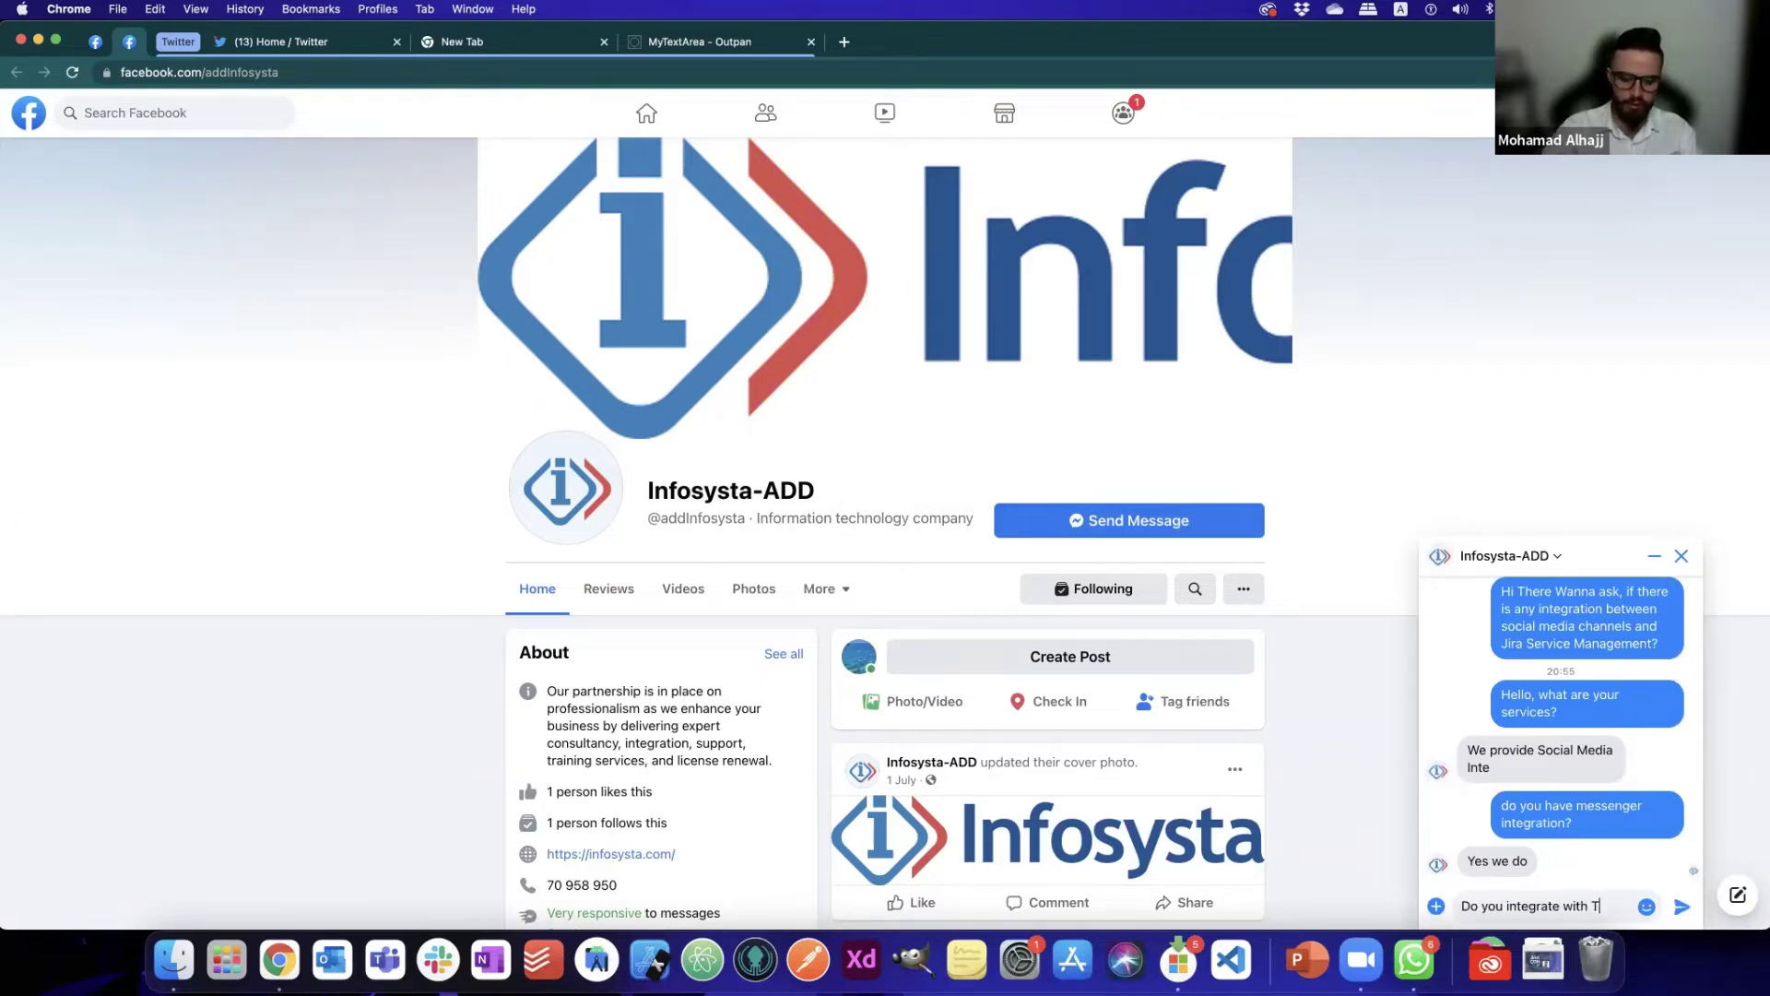
{"action": "type", "text": "witter?"}
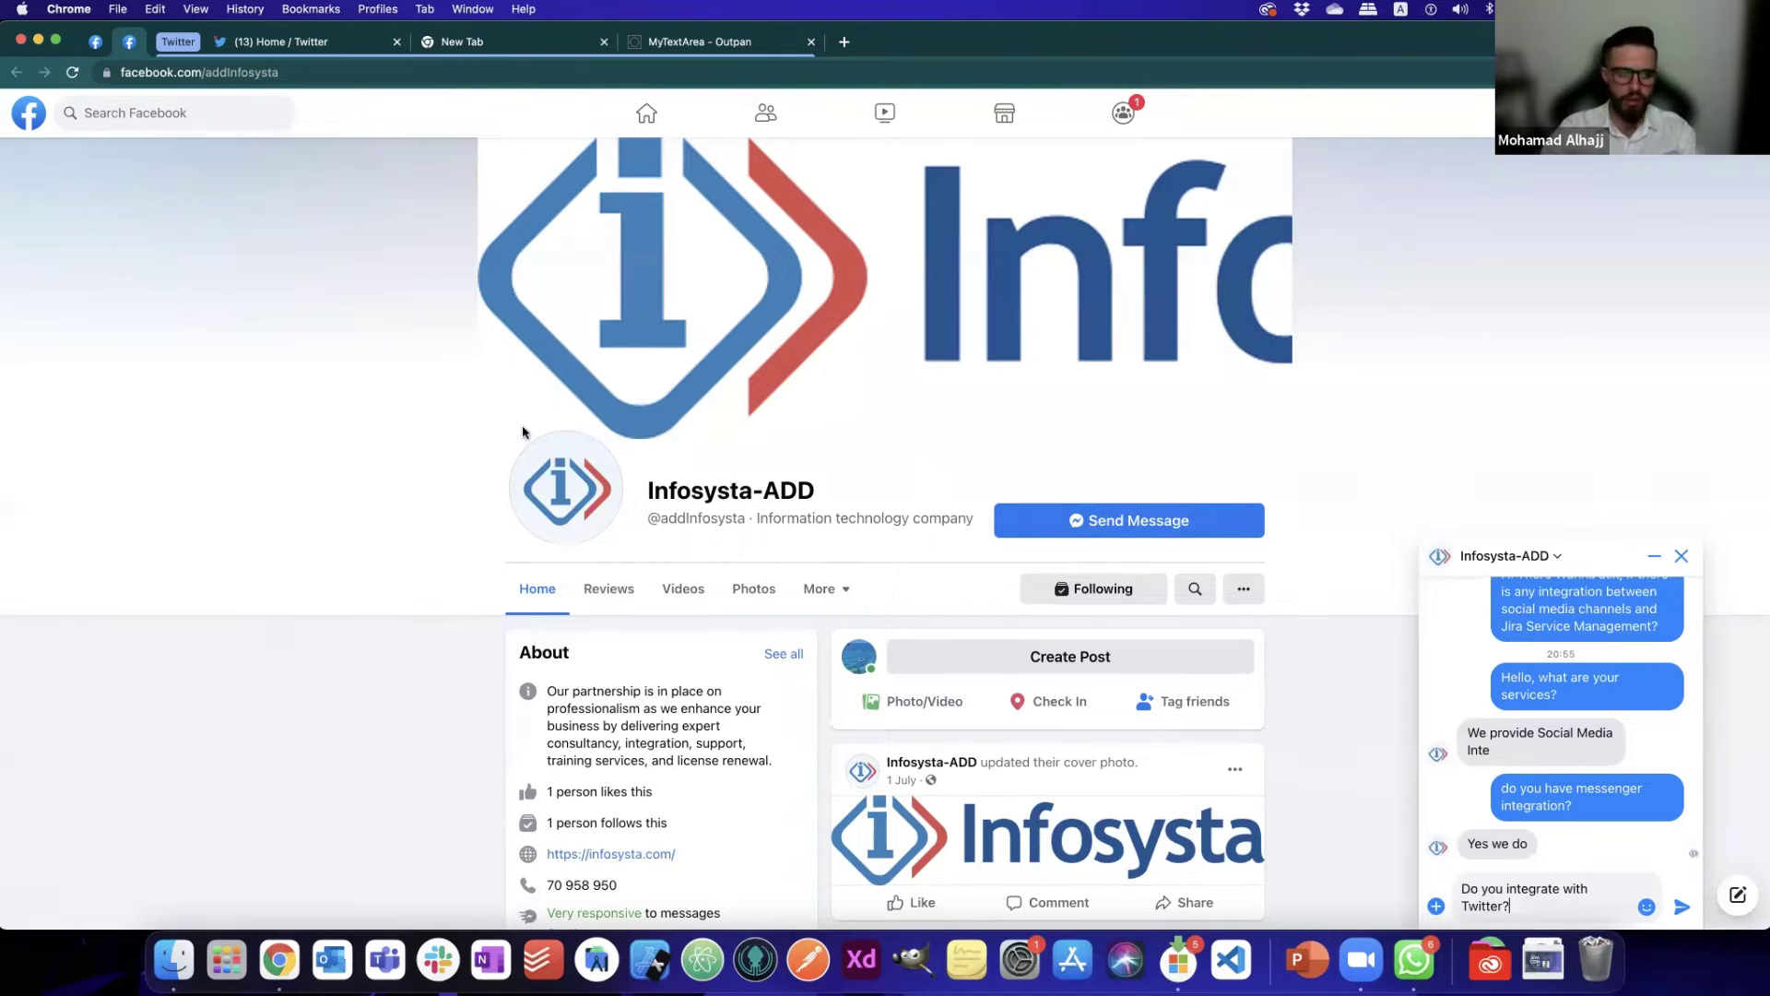
{"action": "key", "text": "super+grave"}
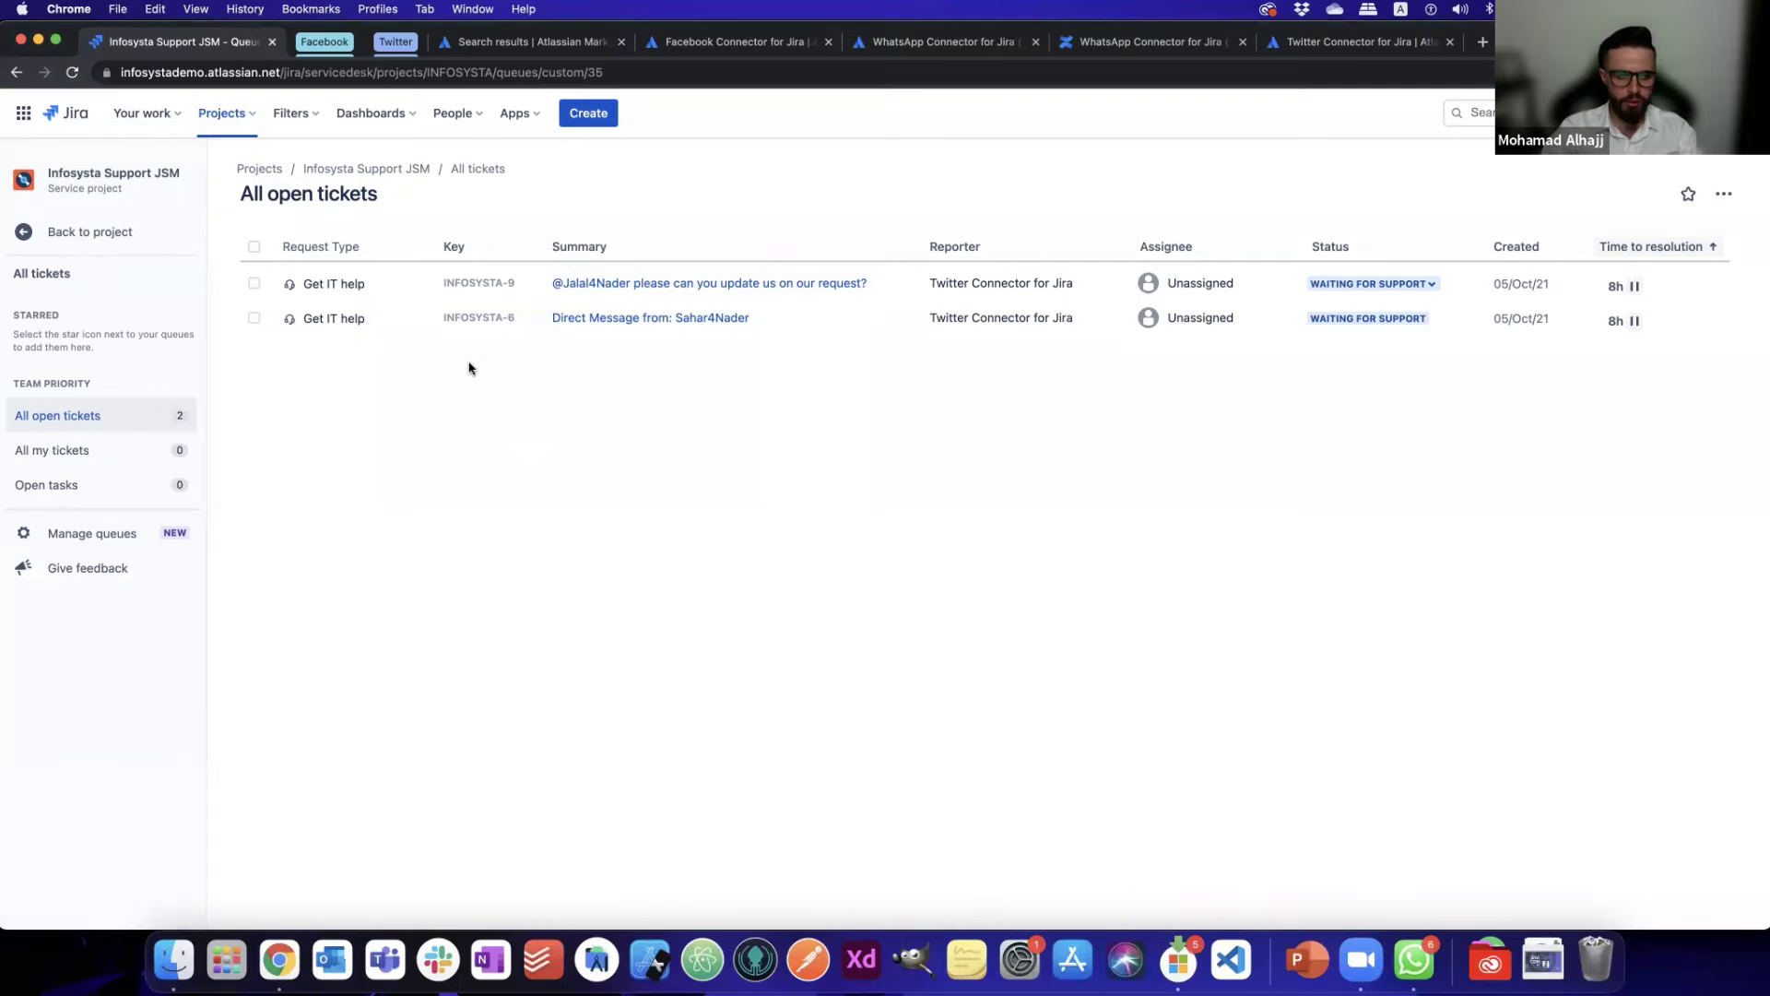
- Refresh the queue and open ticket INFOSYSTA-10, 'Do you integrate with Twitter?'
{"action": "left_click", "coordinate": [72, 74]}
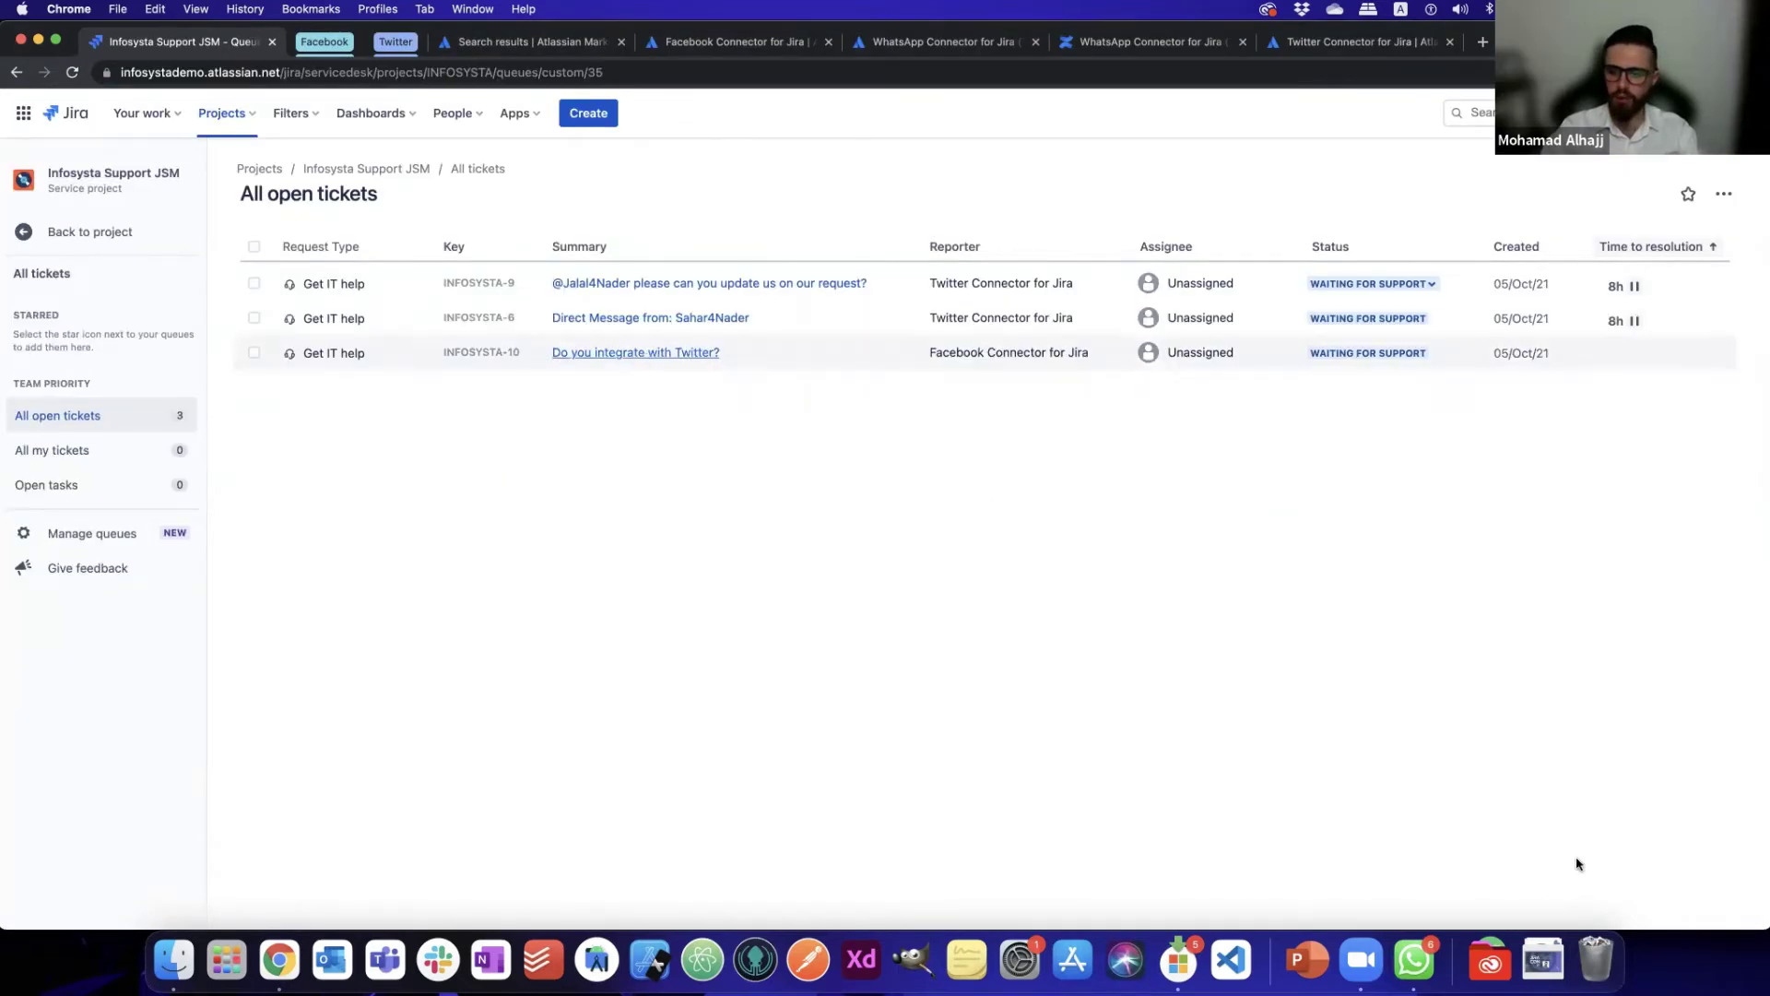
{"action": "left_click", "coordinate": [656, 358]}
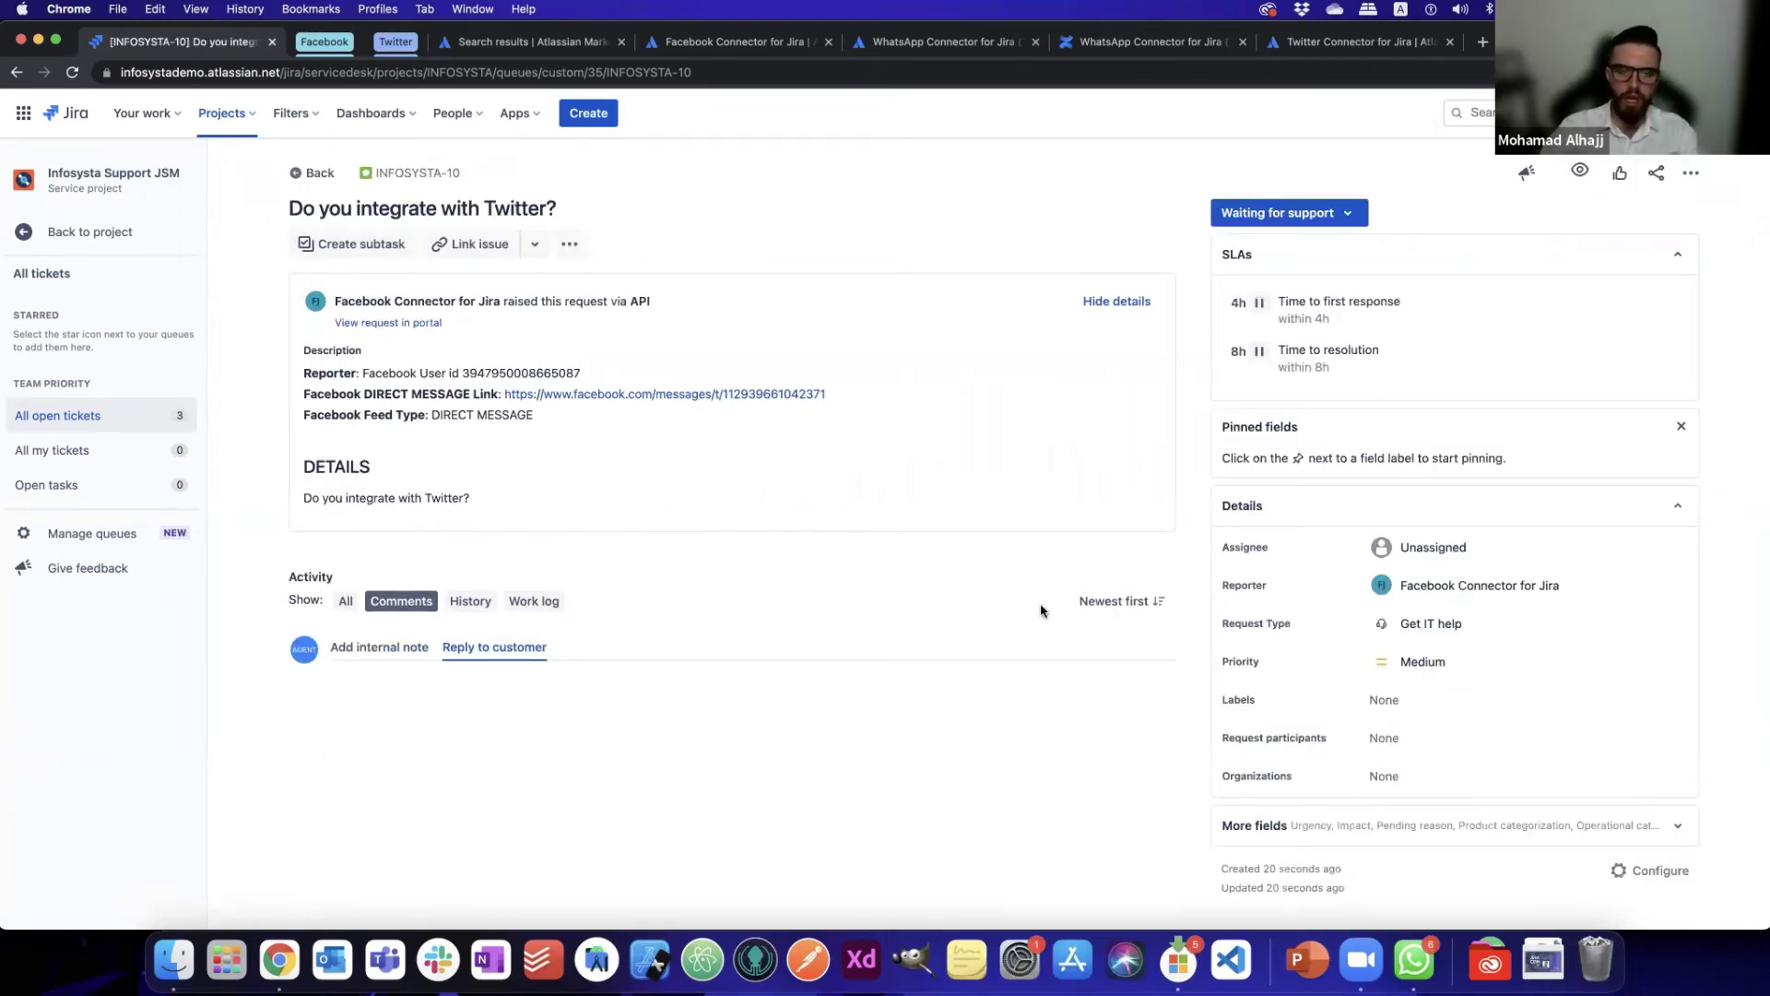
- Save the customer reply 'Yes we do' on INFOSYSTA-10
{"action": "type", "text": "Yes we do"}
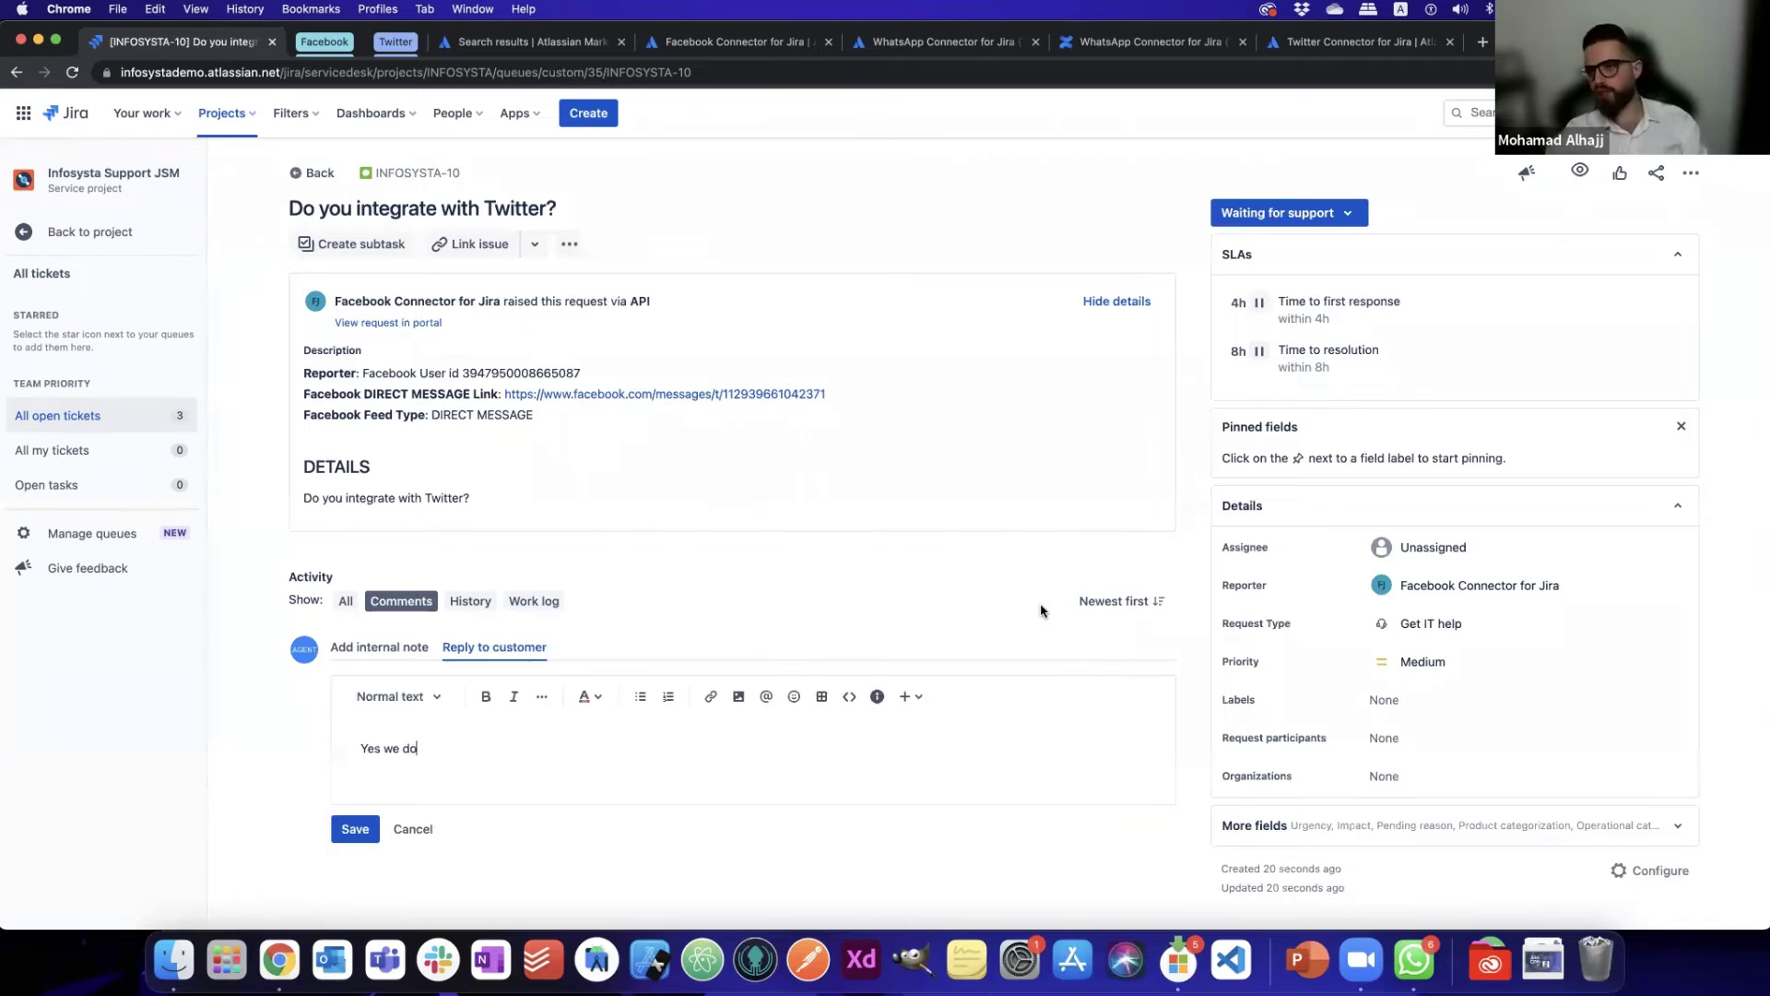
{"action": "key", "text": "super+Return"}
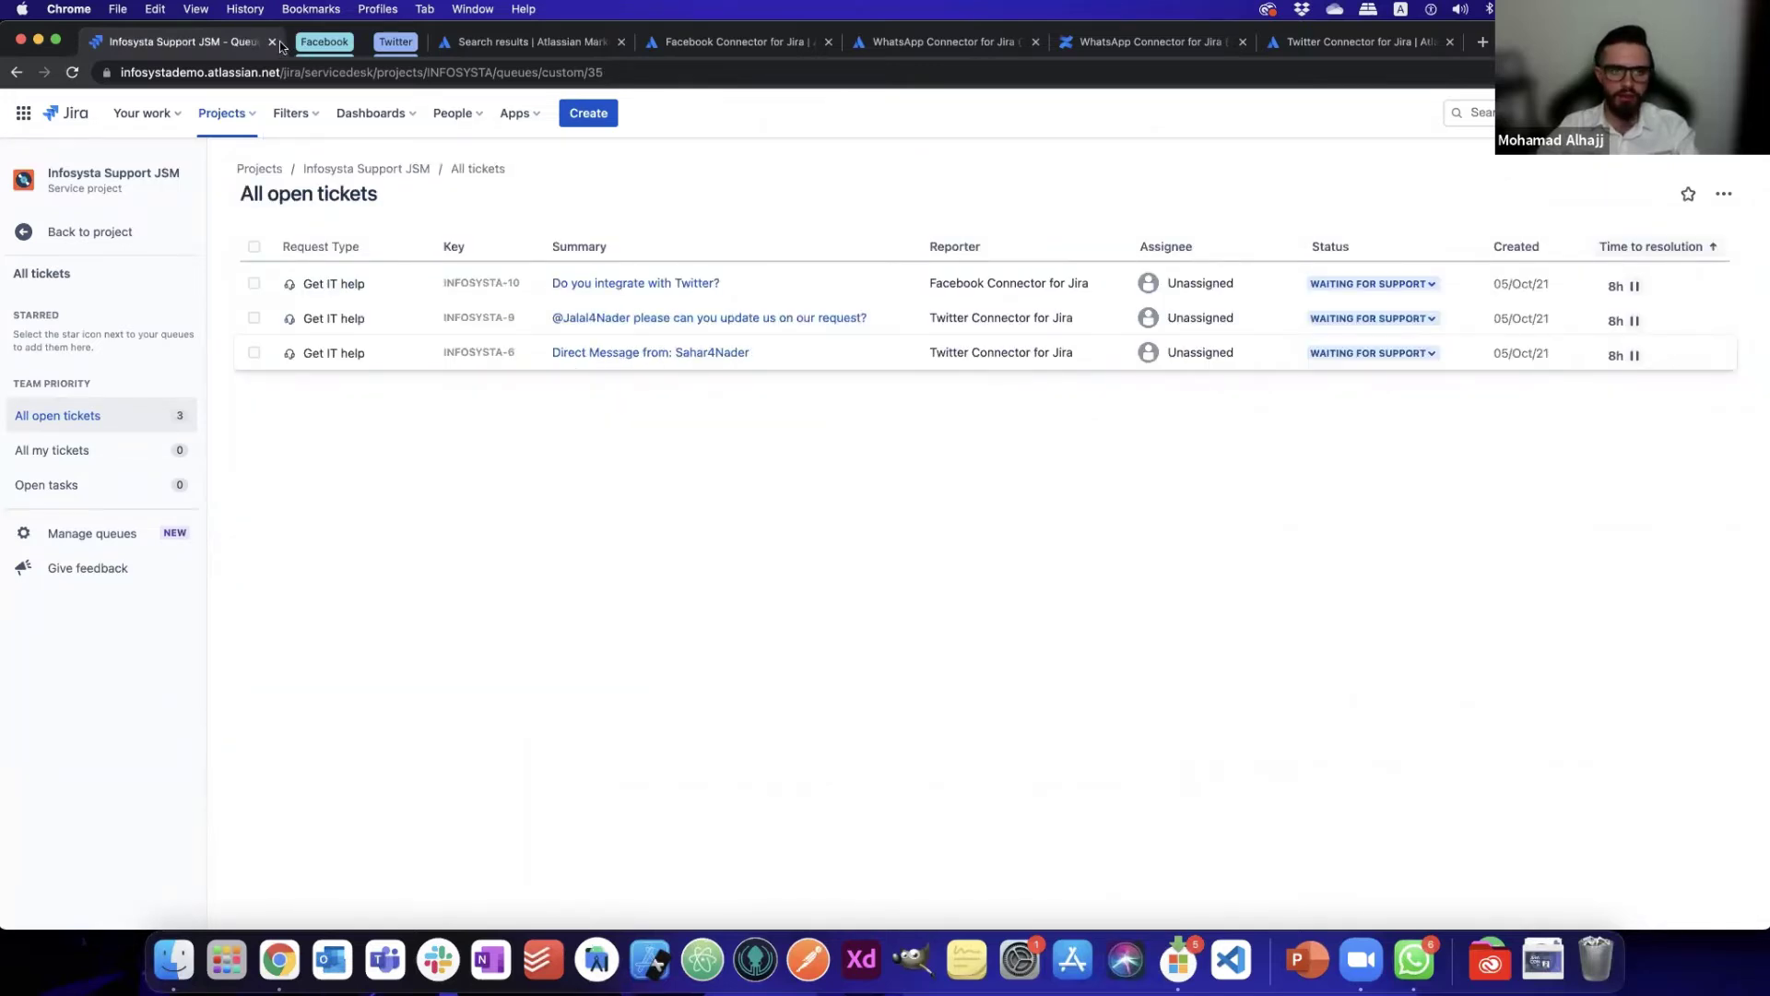
- Check the Facebook chat for the 'Yes we do' answer, then bring up the Twitter home feed
{"action": "key", "text": "super+grave"}
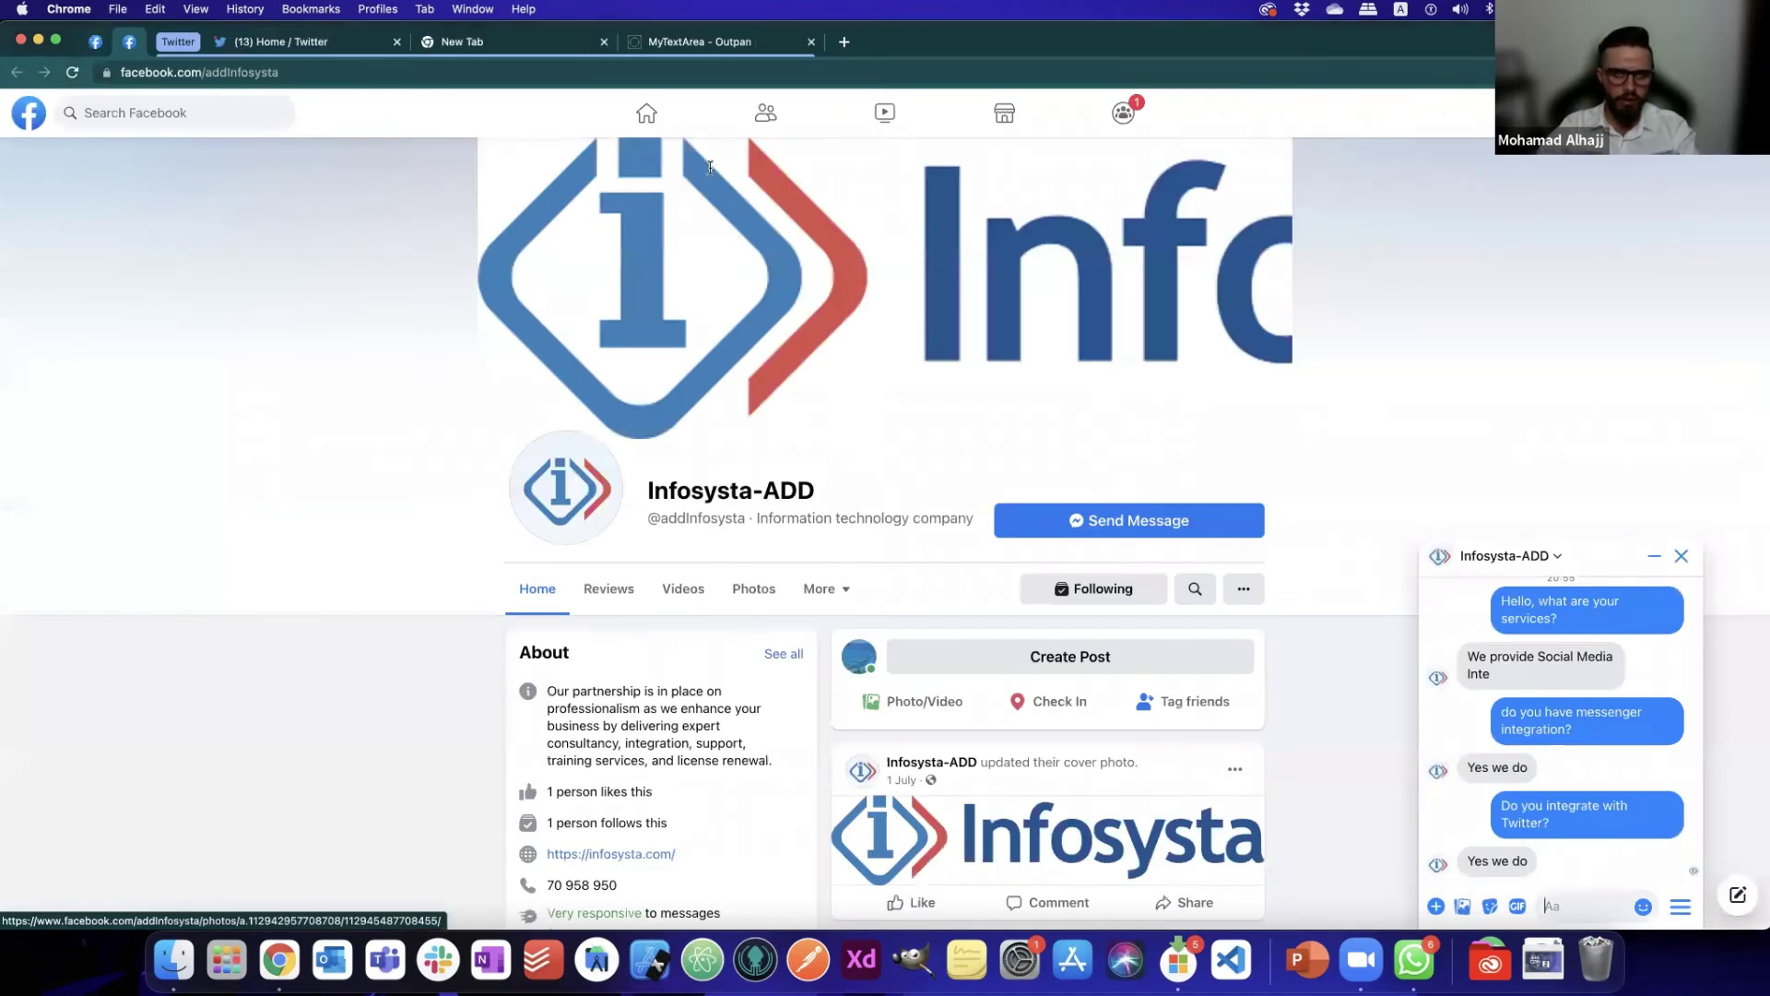
{"action": "left_click", "coordinate": [332, 49]}
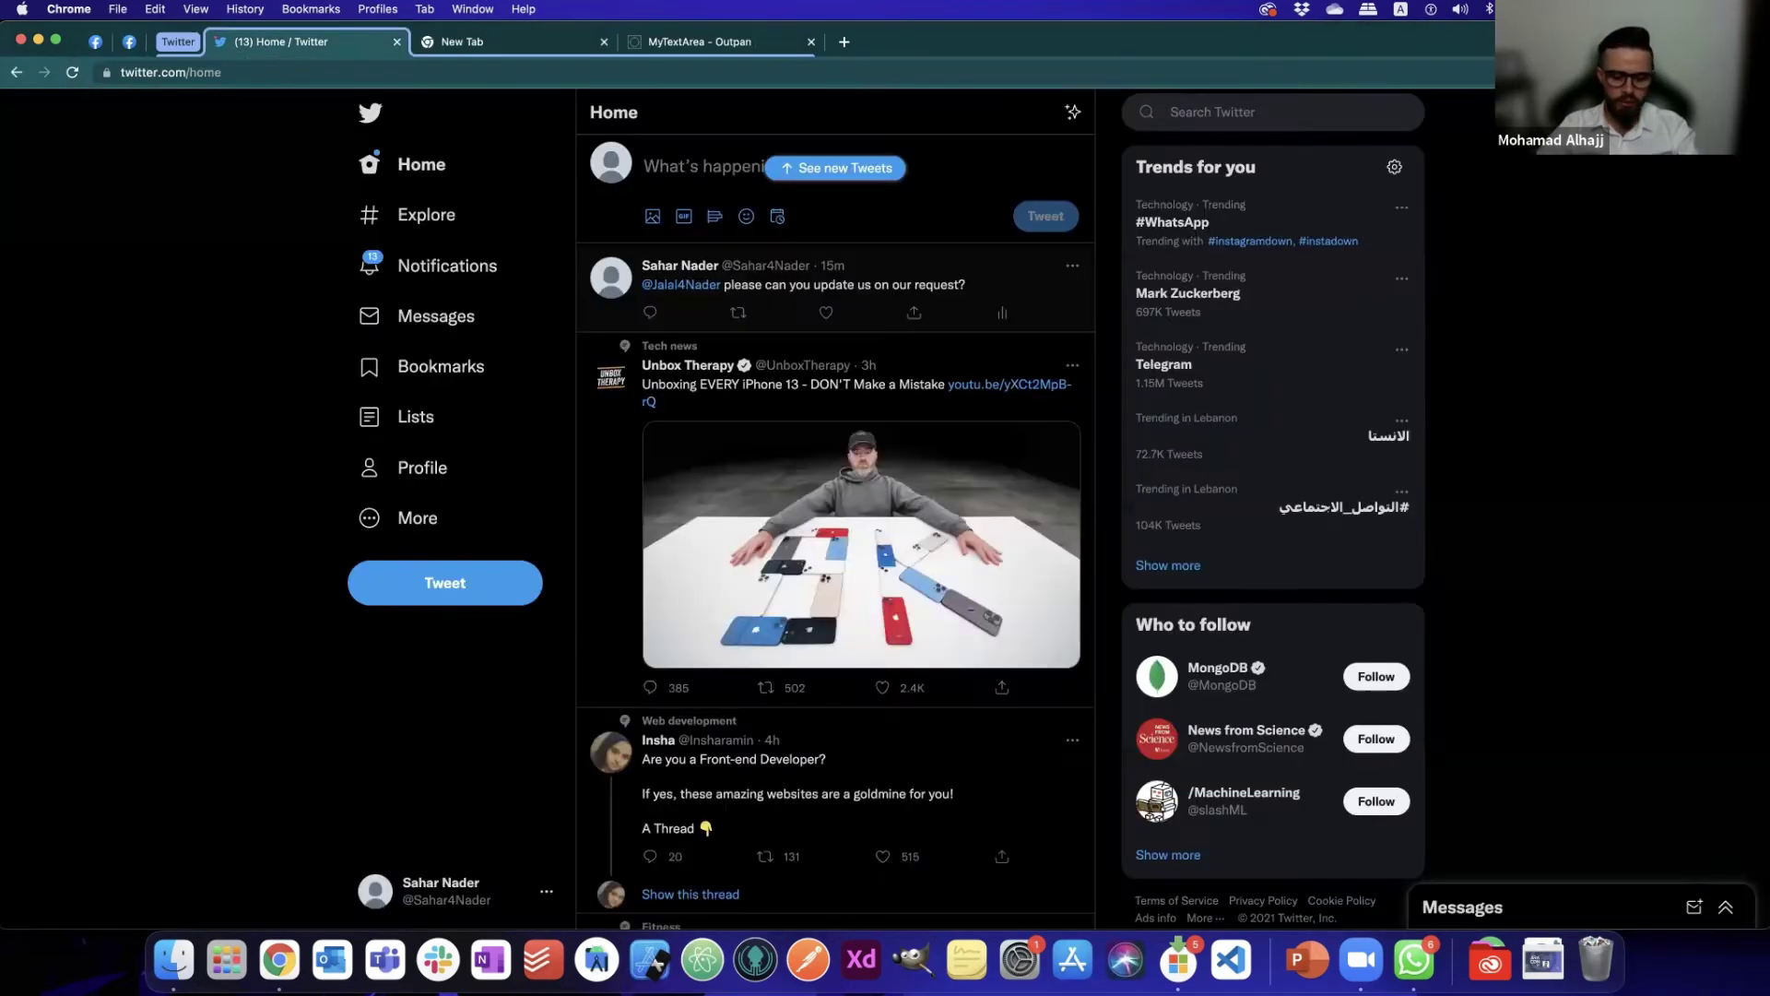
- Tweet 'we're facing some network issues!' at the support account, then start a direct message with it
{"action": "left_click", "coordinate": [687, 174]}
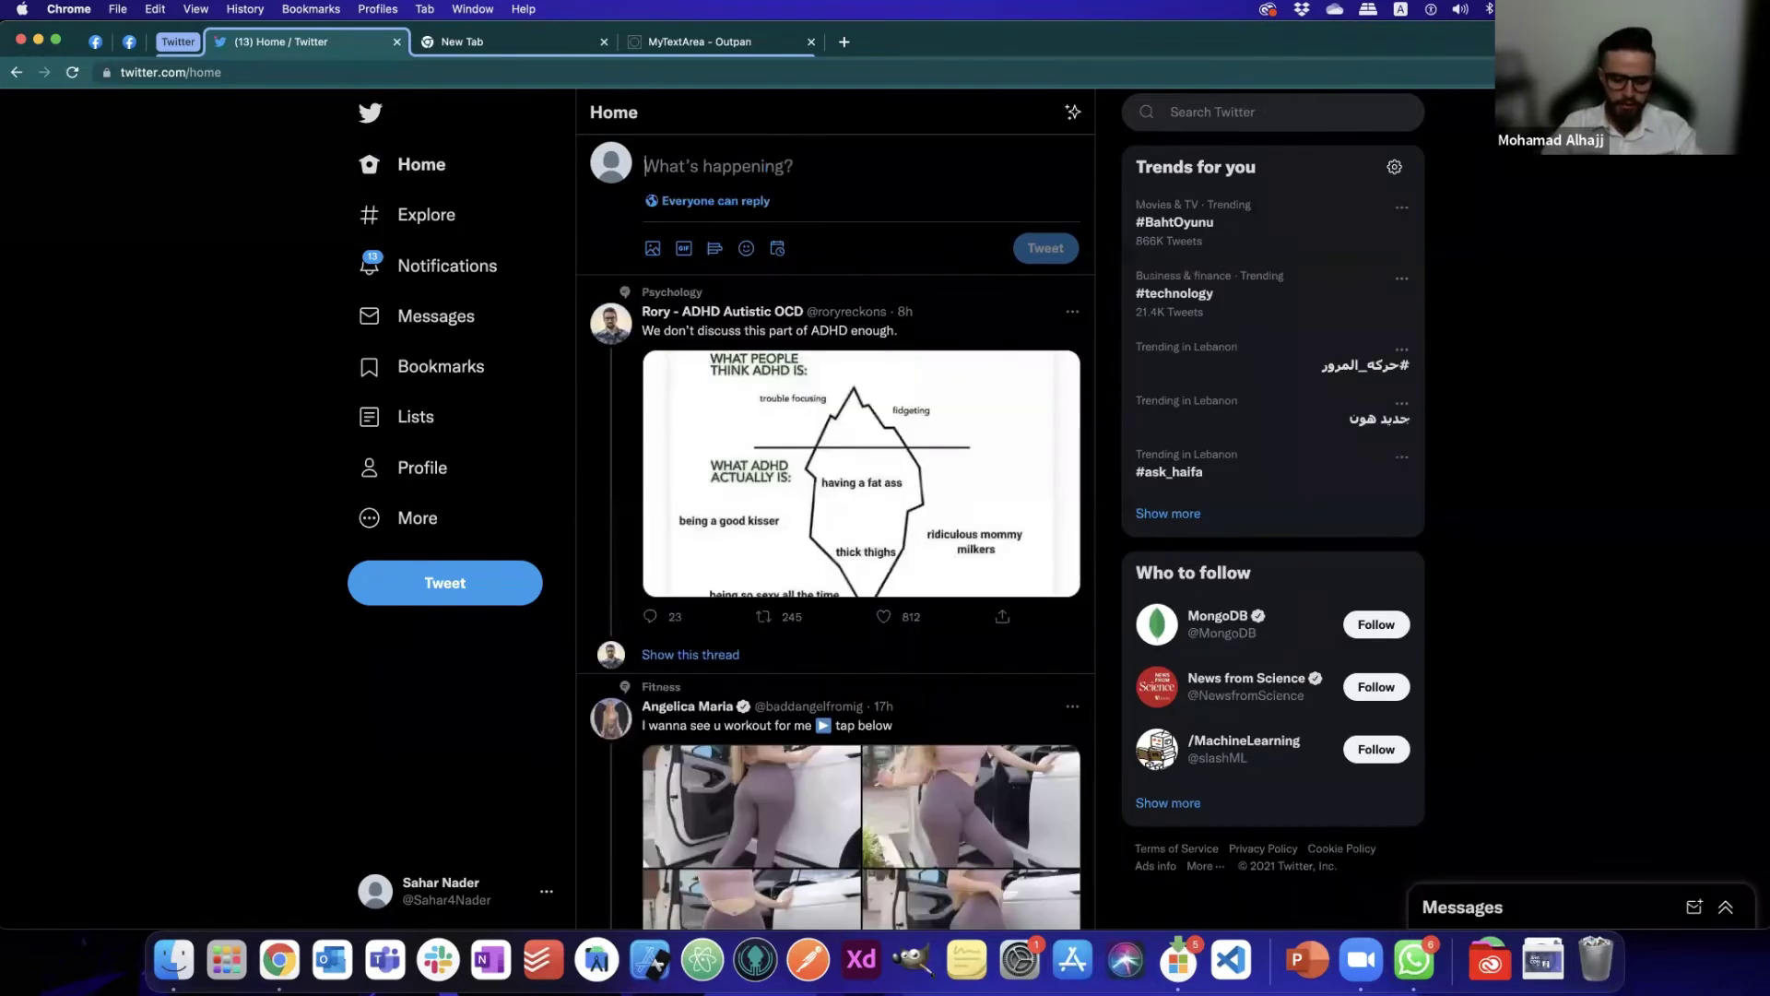
{"action": "type", "text": "facing "}
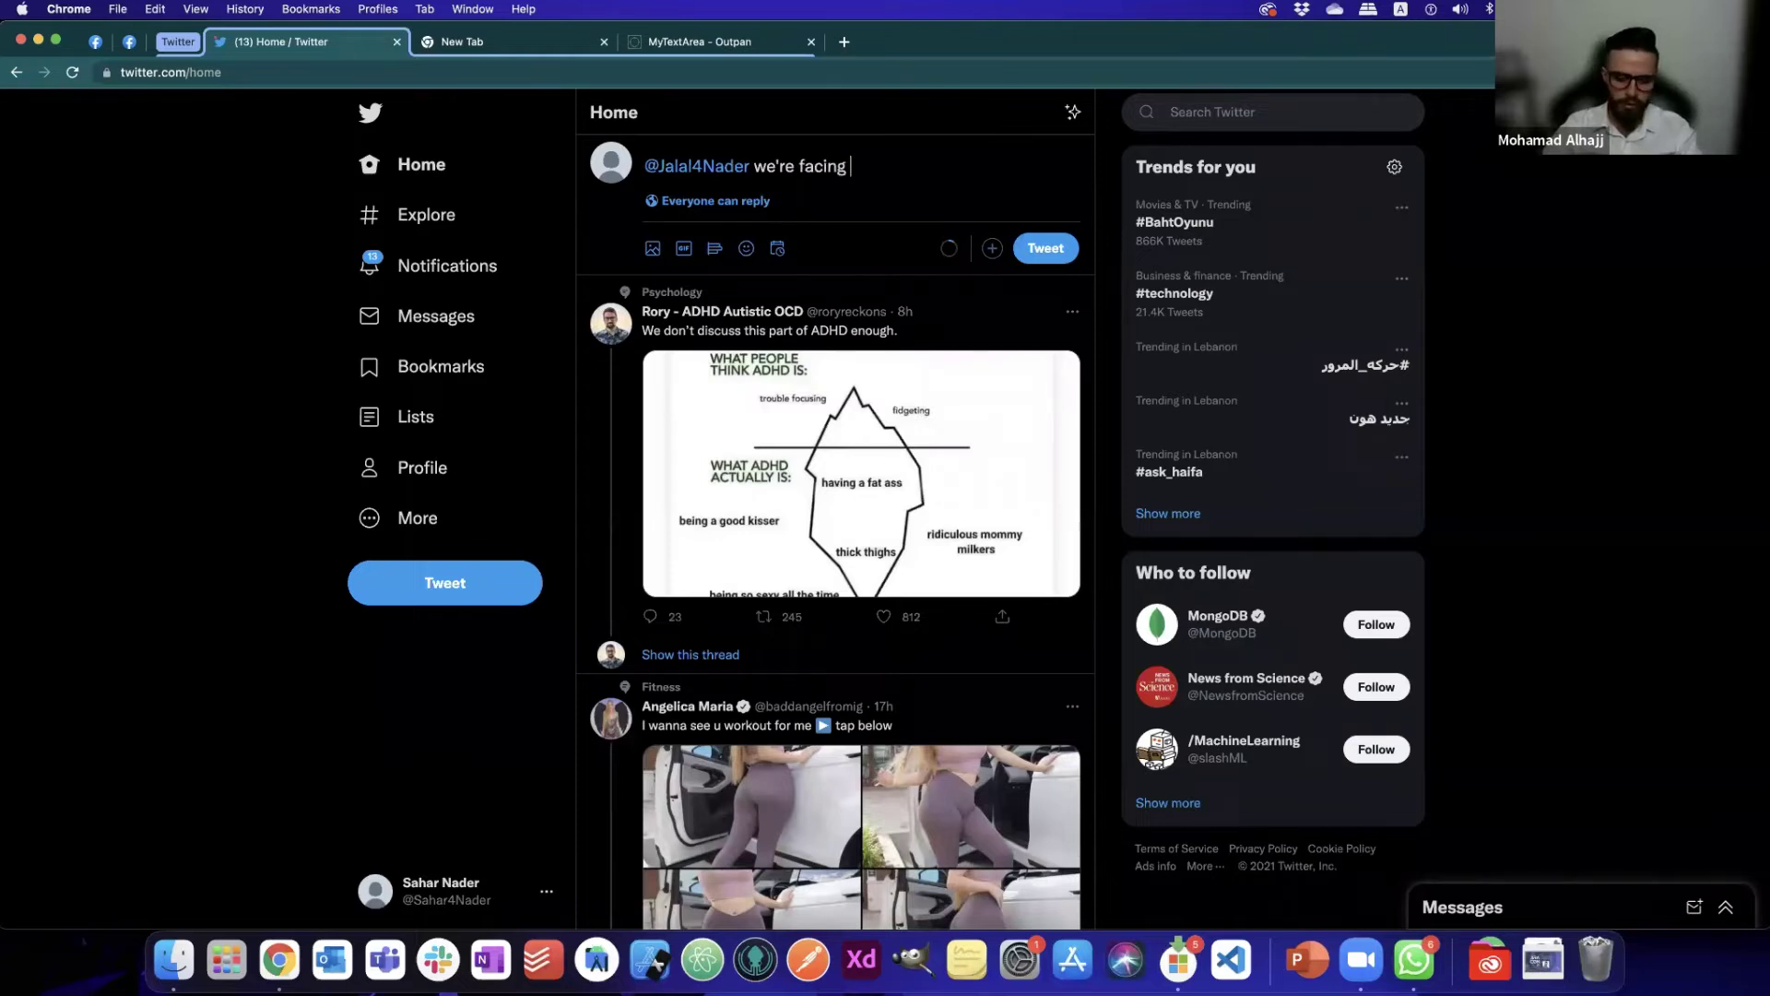
{"action": "type", "text": "some netw"}
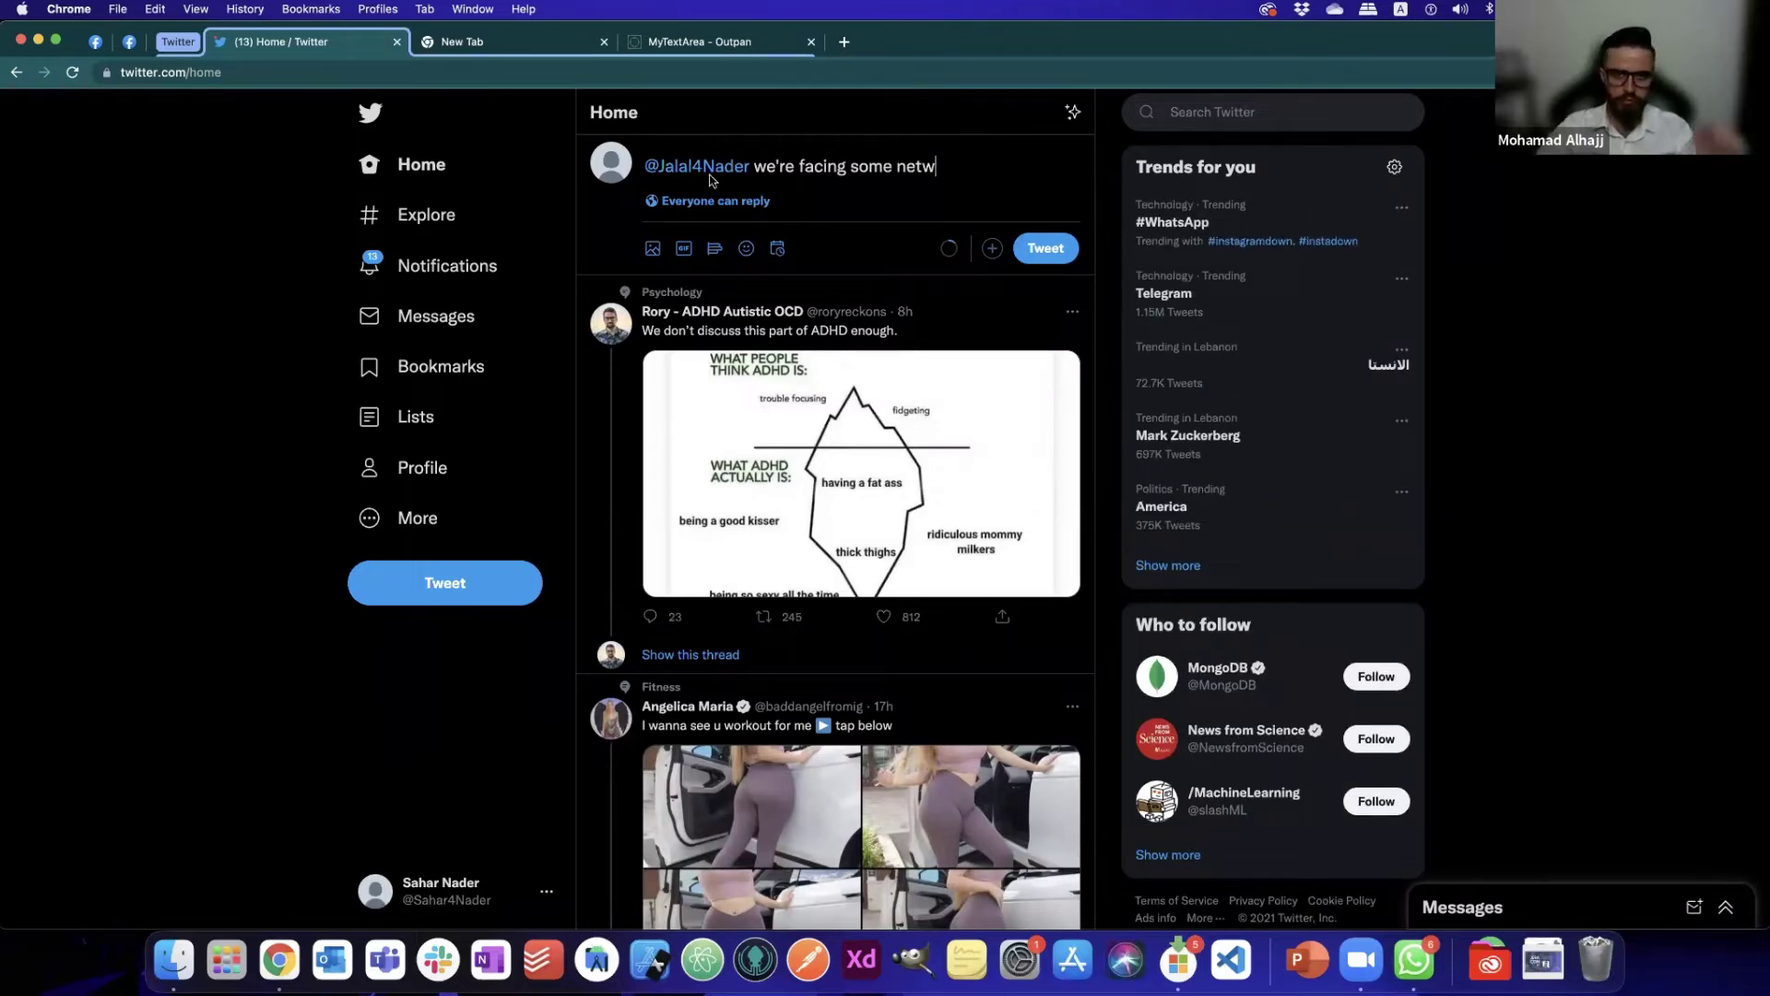
{"action": "type", "text": "ork "}
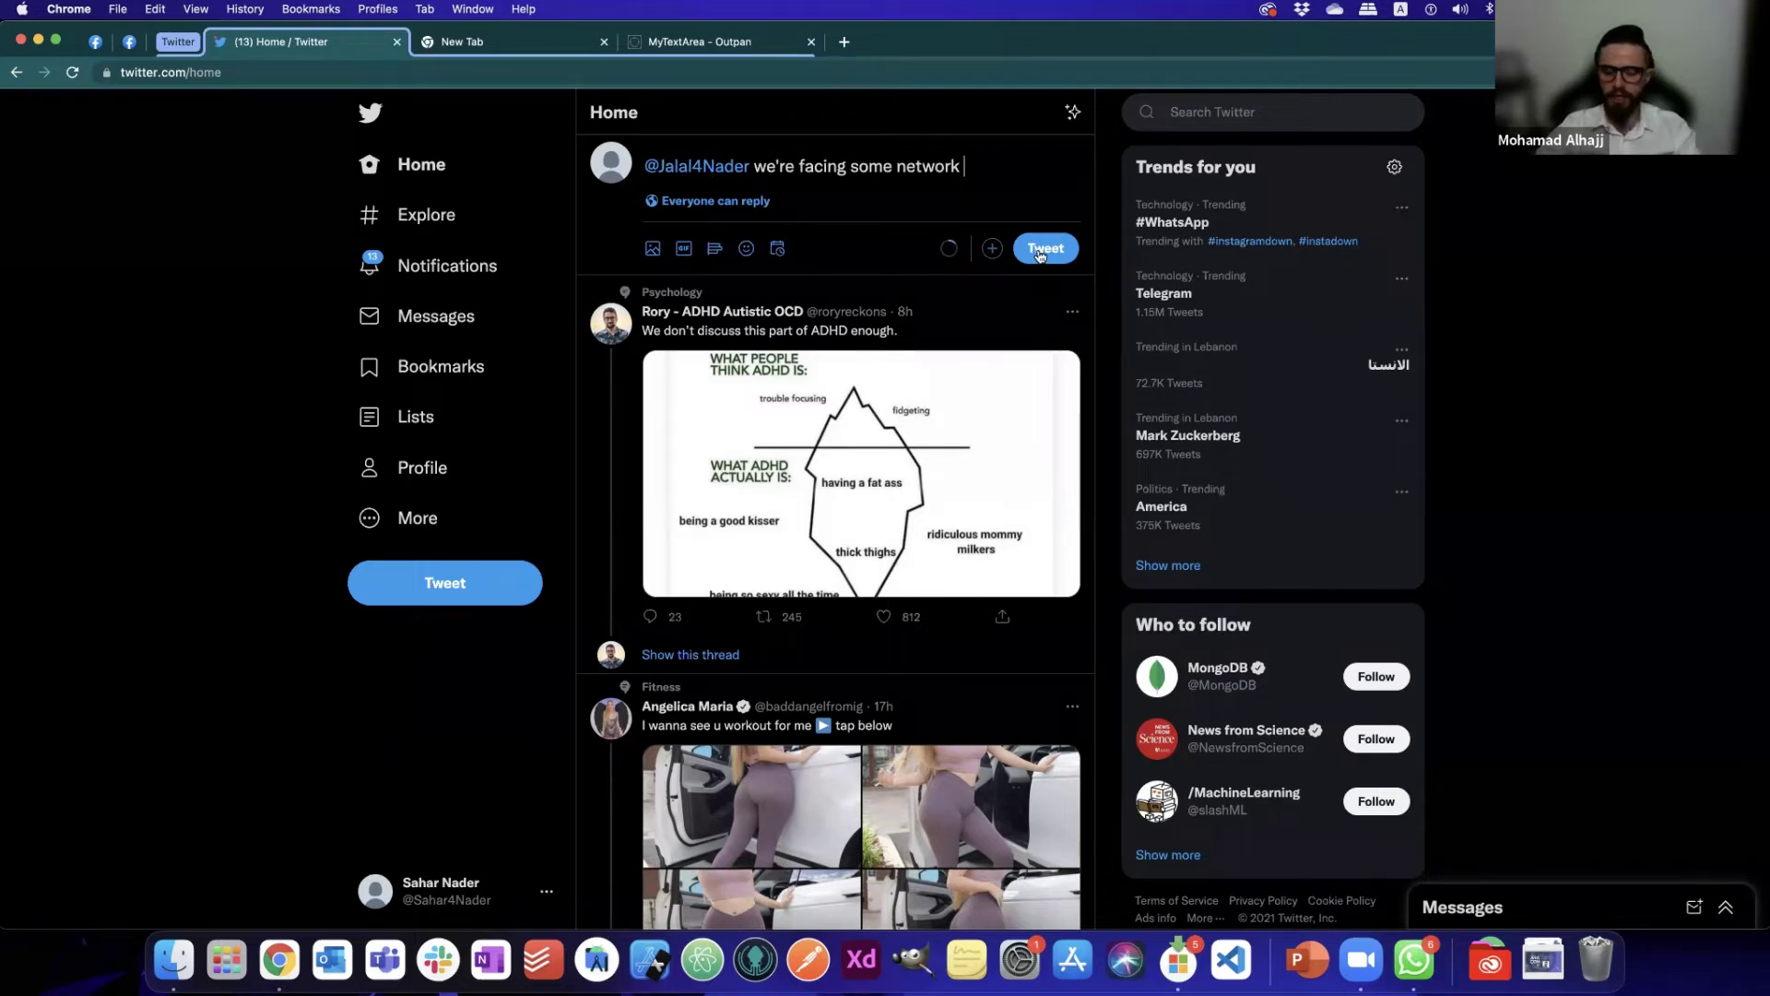
{"action": "type", "text": "issues!"}
{"action": "left_click", "coordinate": [1043, 249]}
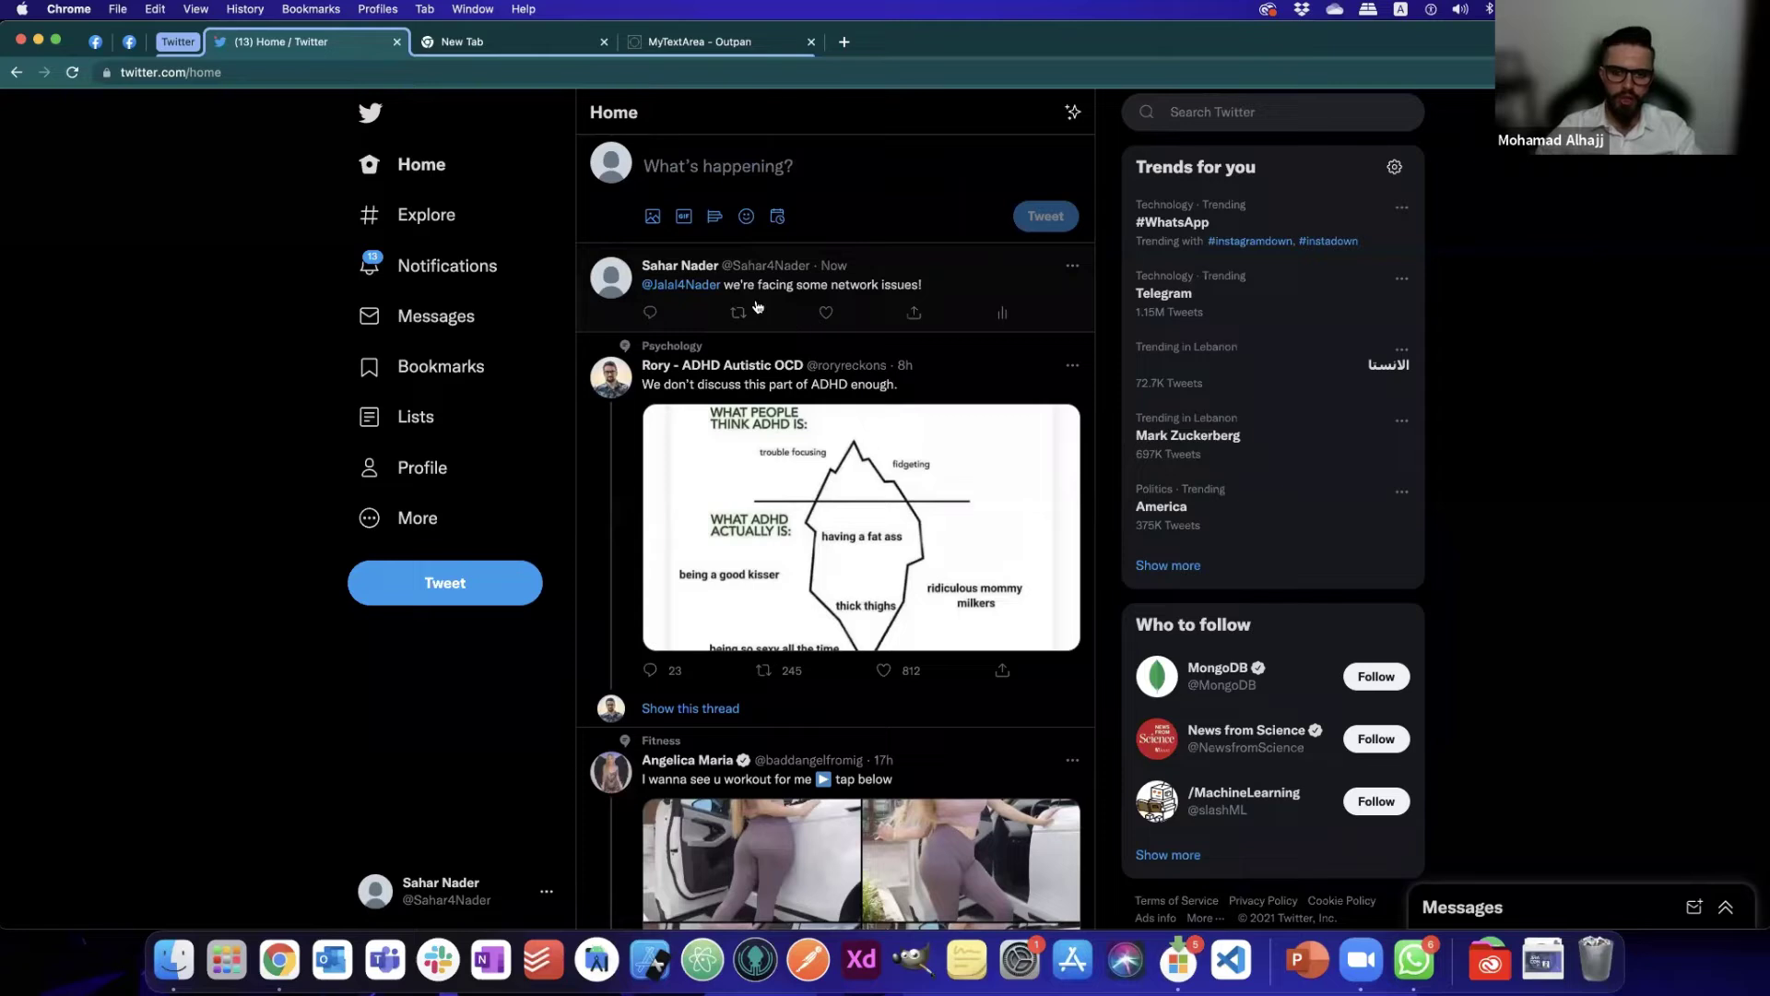
{"action": "left_click", "coordinate": [695, 289]}
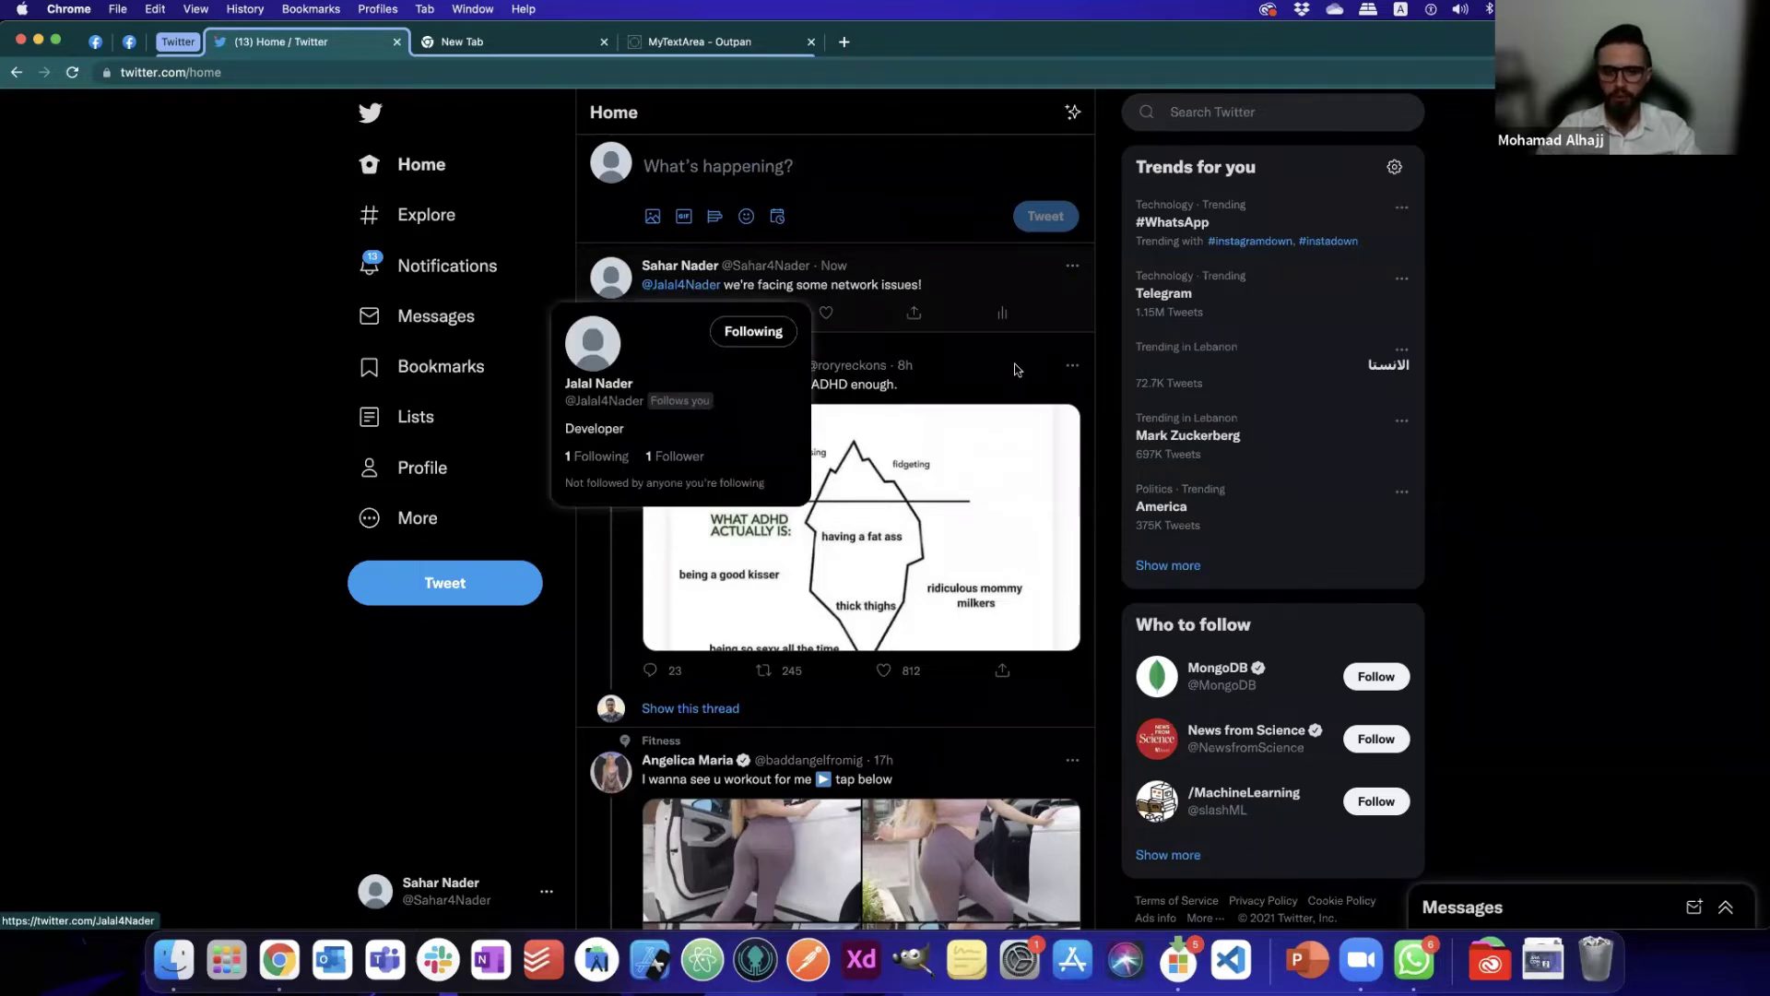
{"action": "left_click", "coordinate": [932, 333]}
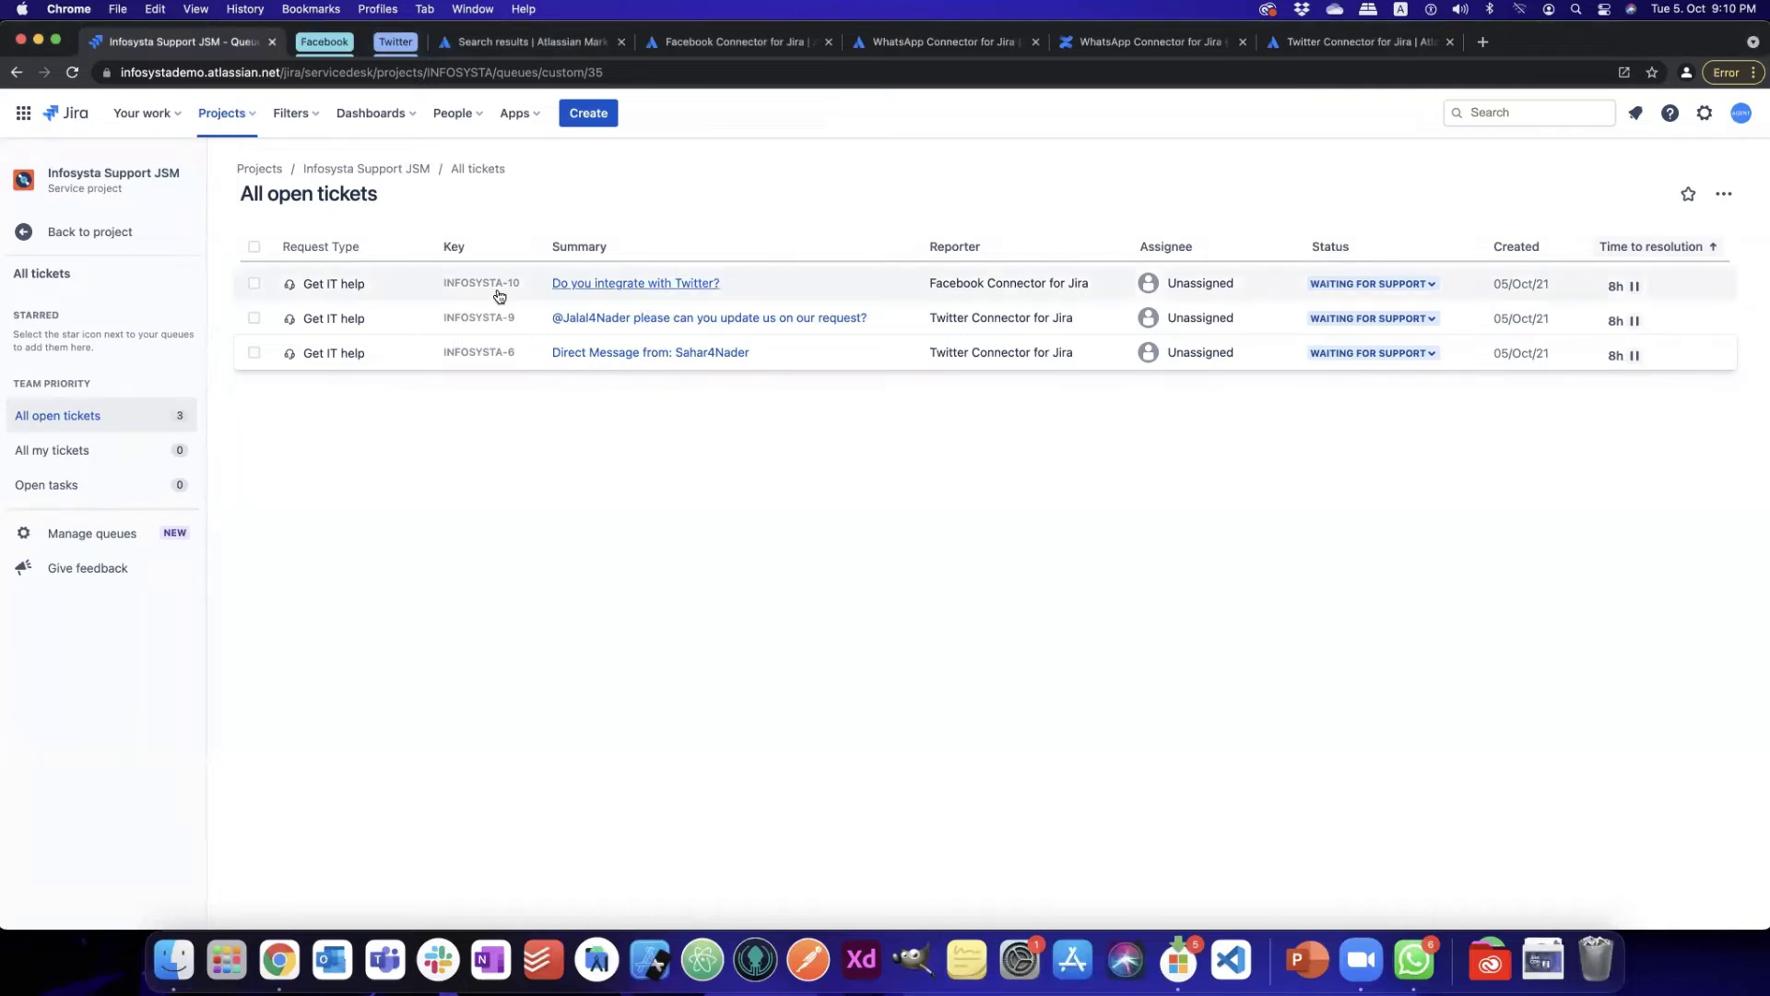
- Refresh the queue and open the tweet-based network-issues ticket INFOSYSTA-11
{"action": "left_click", "coordinate": [72, 73]}
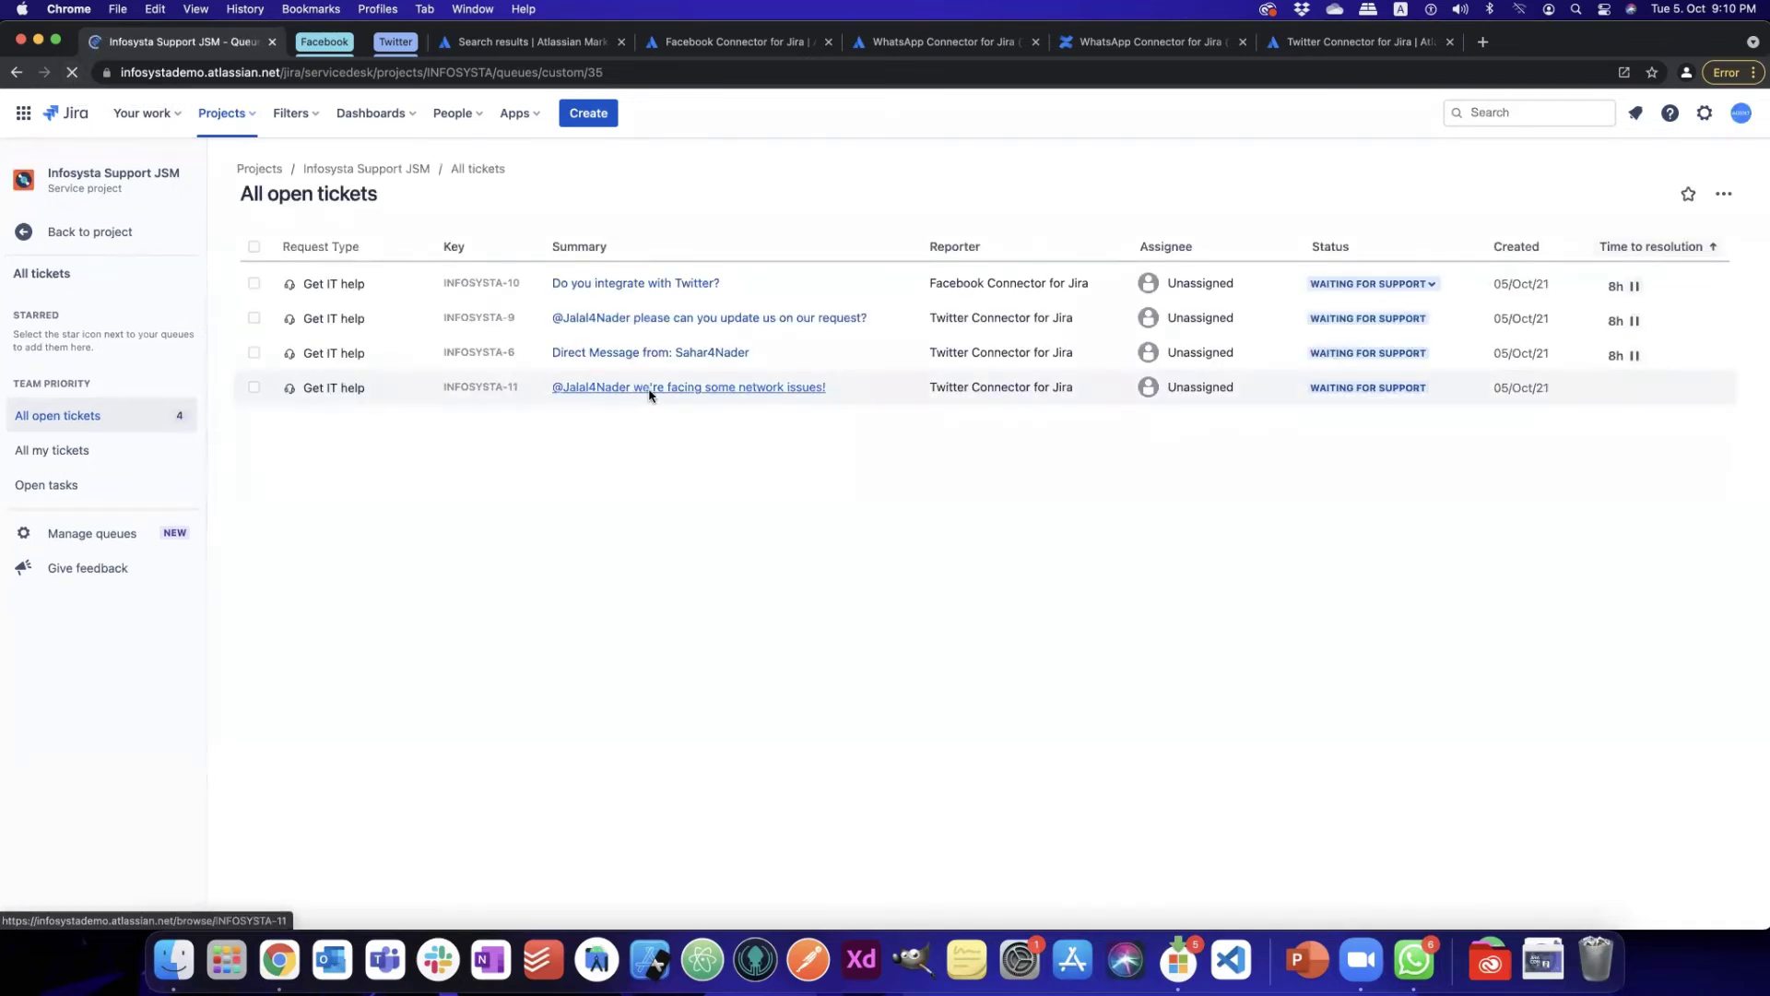
{"action": "left_click", "coordinate": [700, 387]}
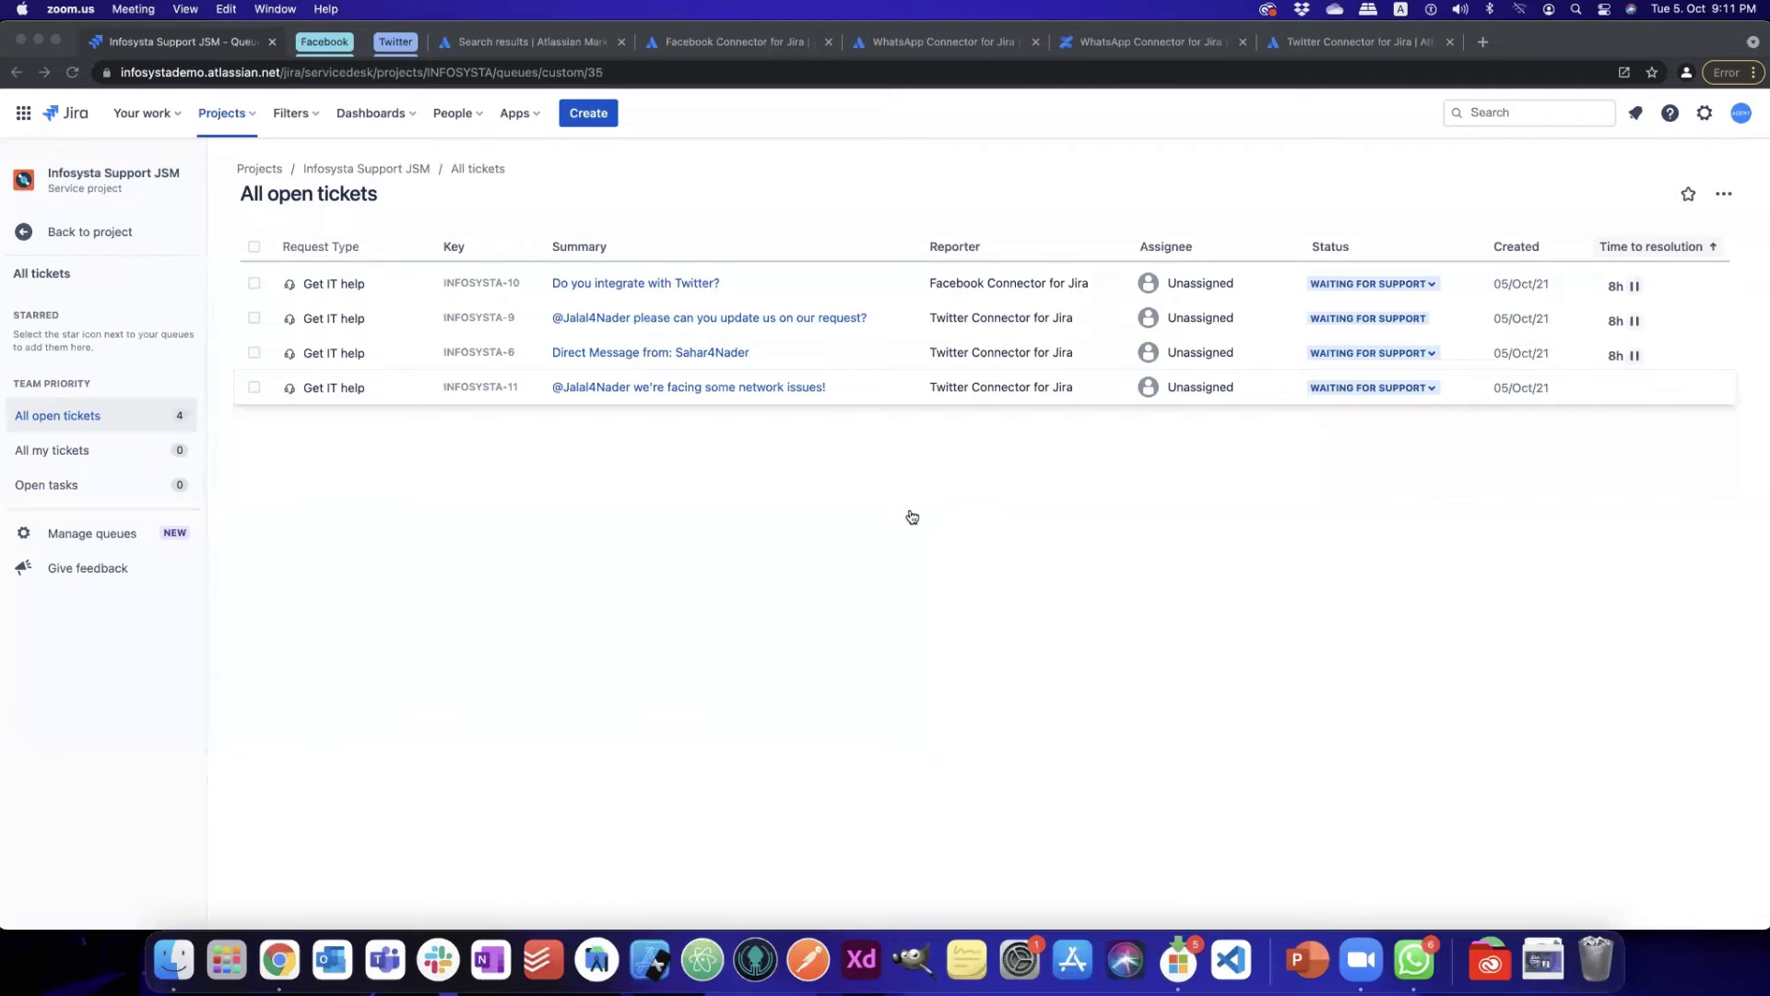
{"action": "key", "text": "super+Tab"}
{"action": "key", "text": "super+Tab"}
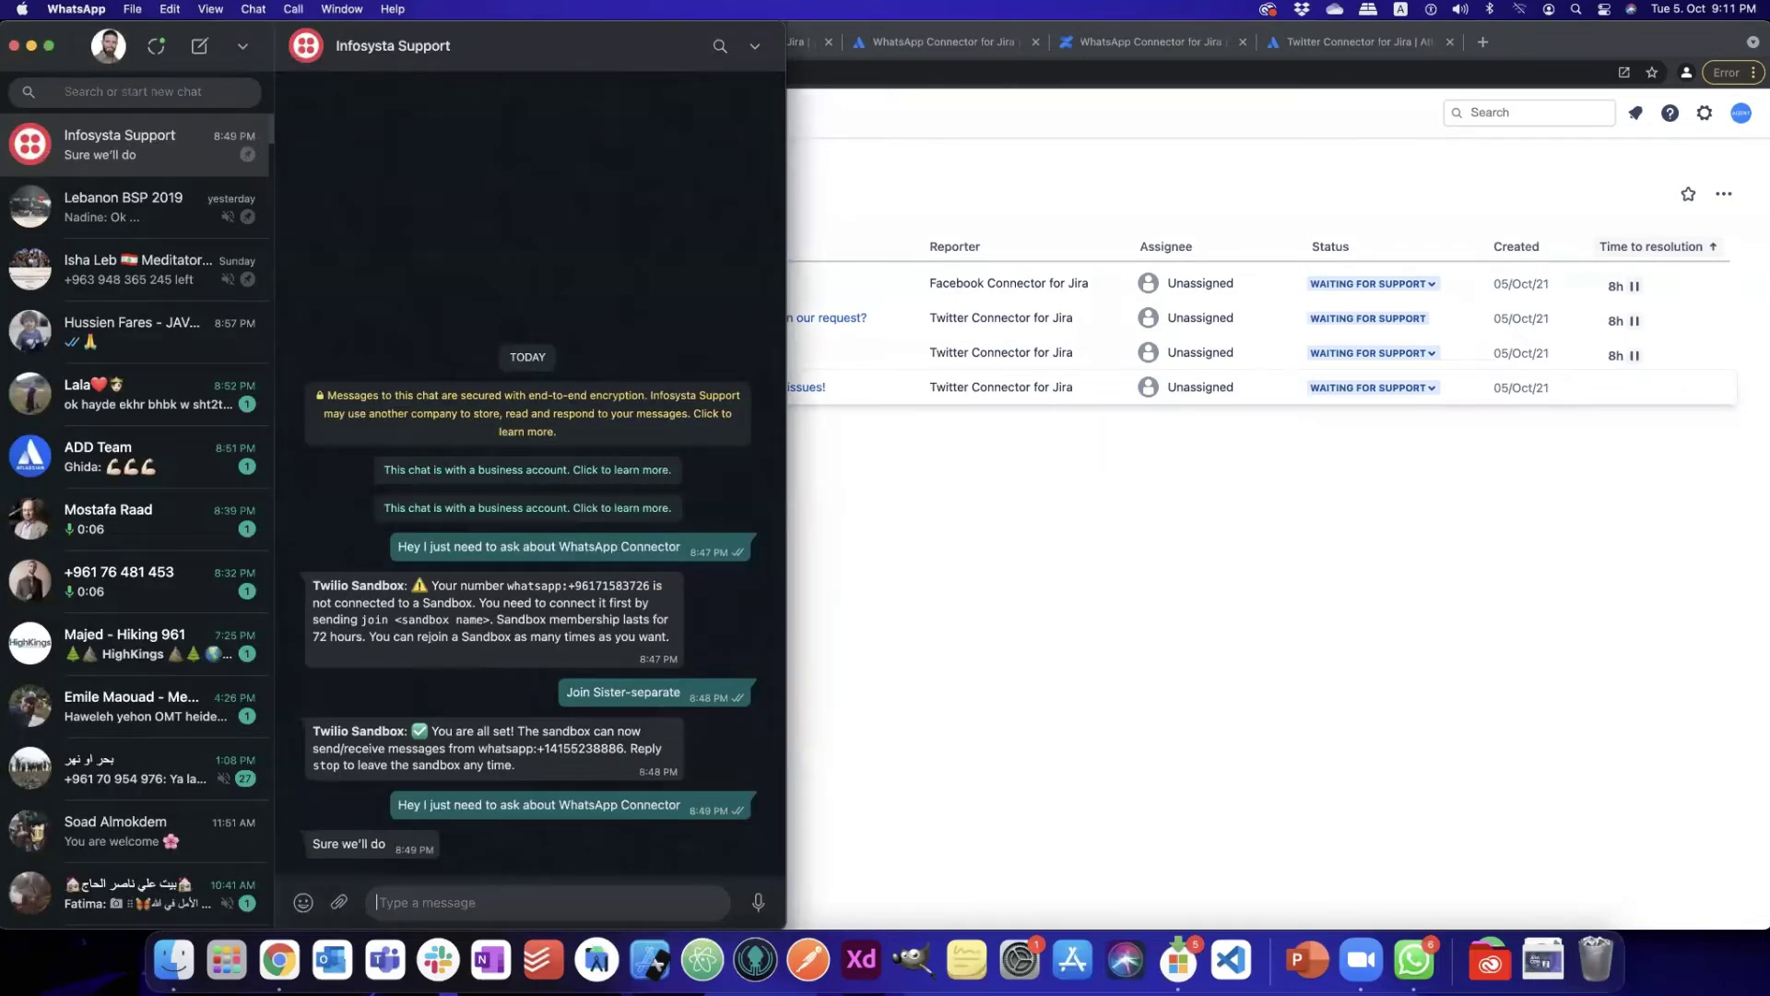
- Send 'Hey there any update on my tickets?' on WhatsApp, then refresh the Jira queue
{"action": "type", "text": "Hey there any update on my tickets"}
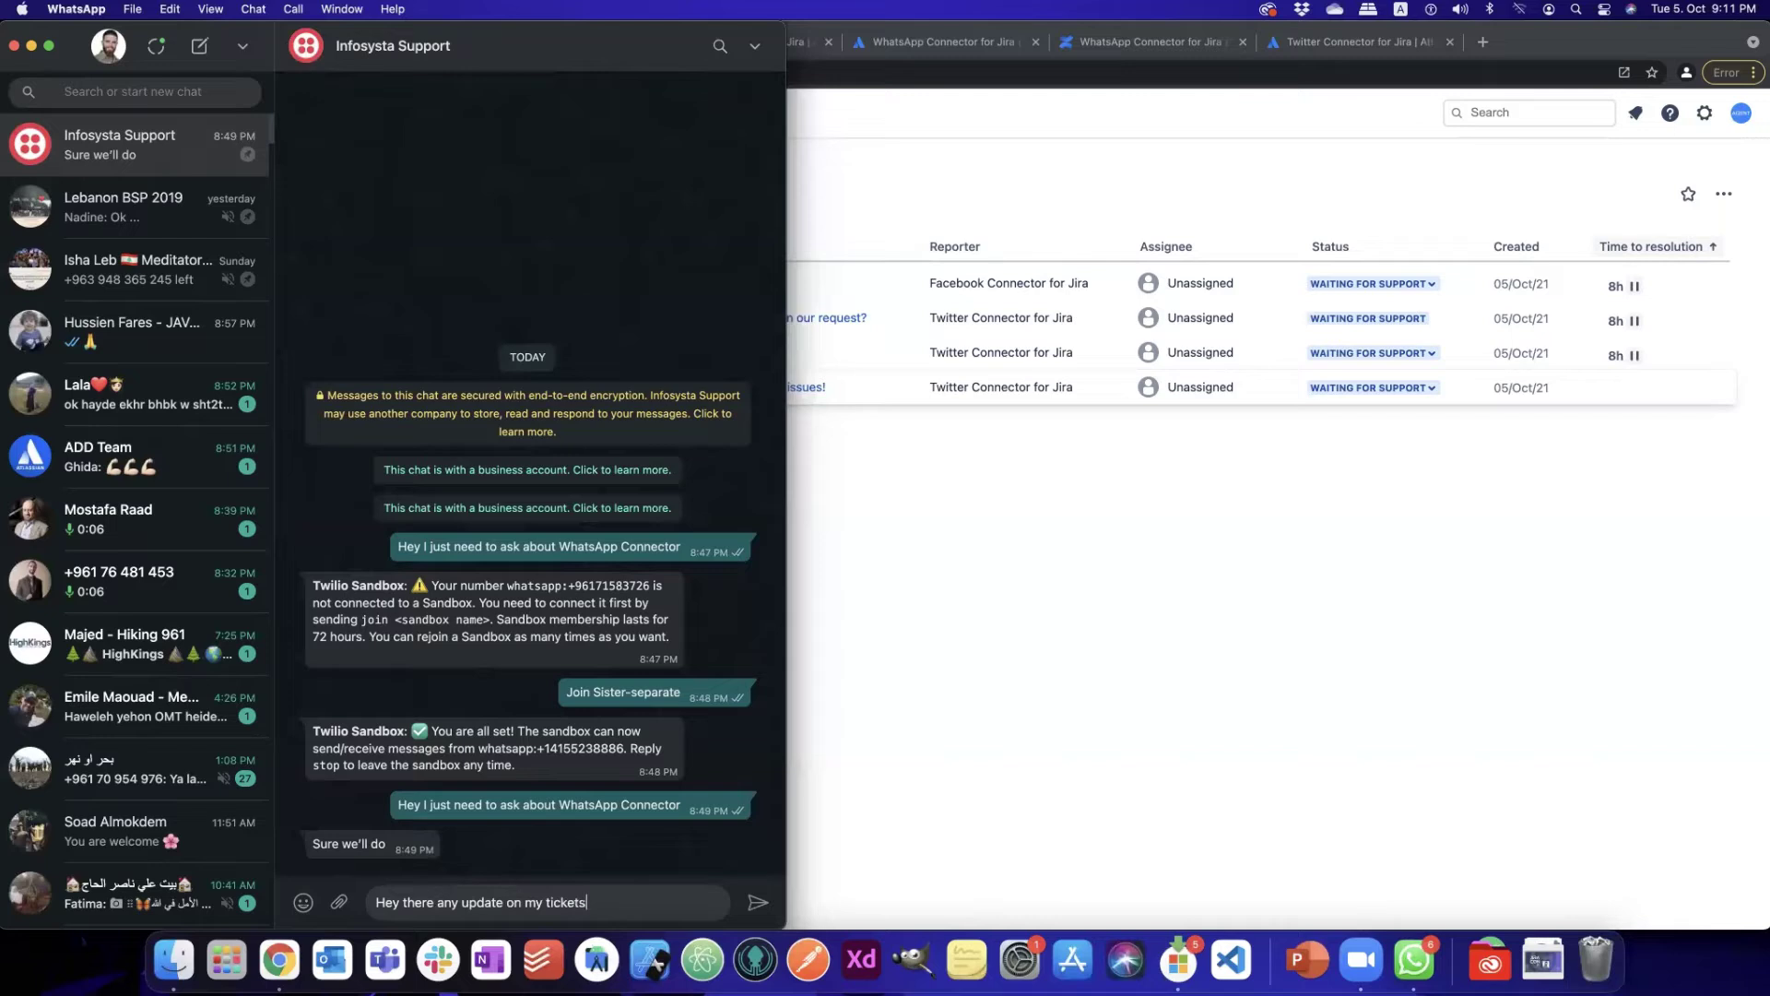
{"action": "type", "text": "?"}
{"action": "key", "text": "Return"}
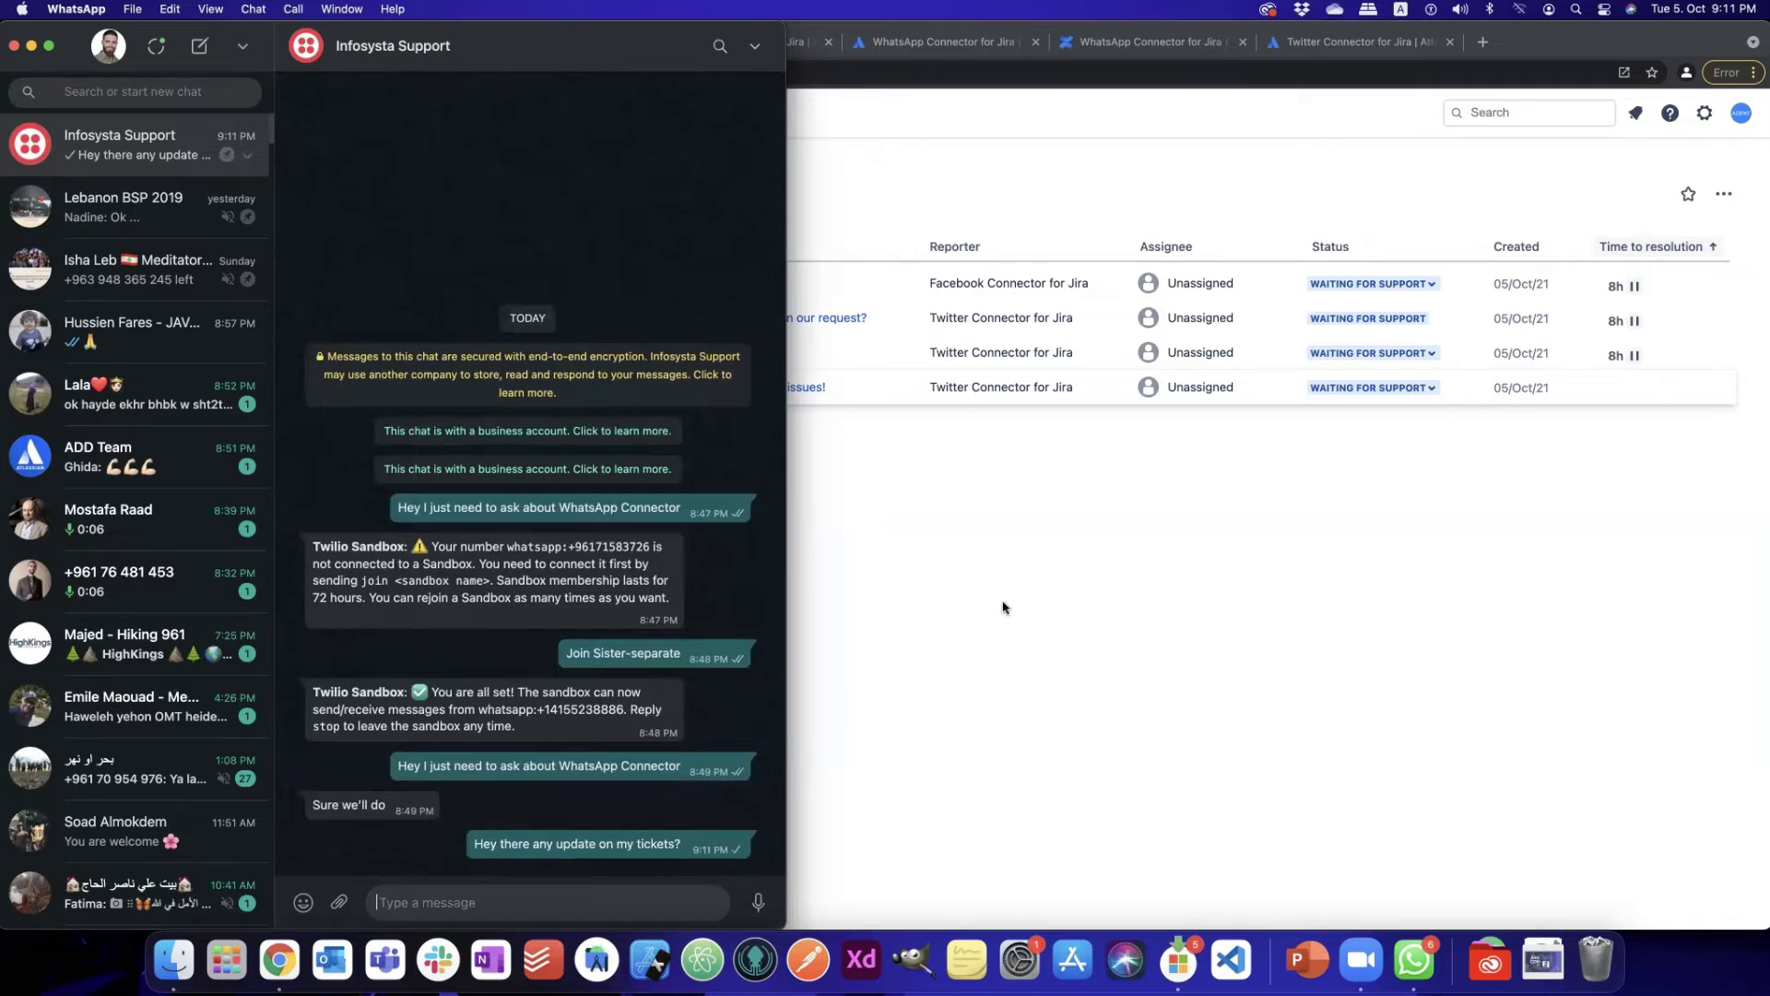
{"action": "key", "text": "super+Tab"}
{"action": "left_click", "coordinate": [73, 73]}
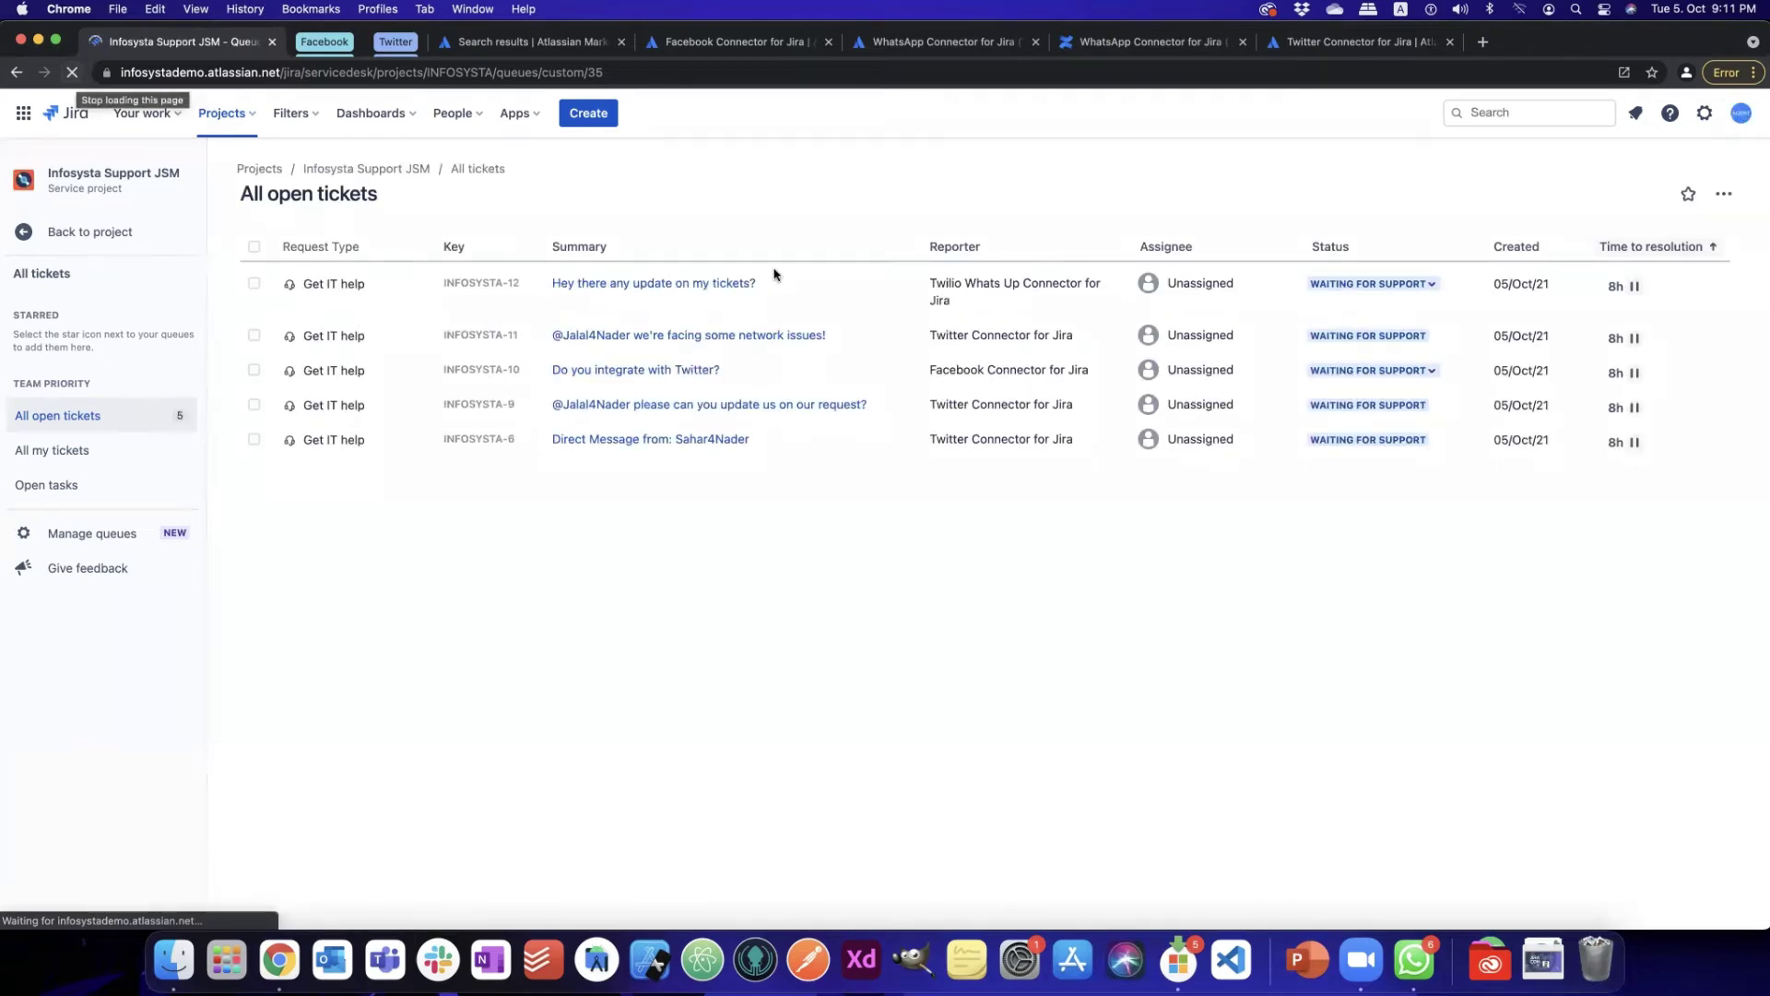
- Open INFOSYSTA-12 and post the reply 'yes we're on it and we'll update you soon'
{"action": "left_click", "coordinate": [616, 286]}
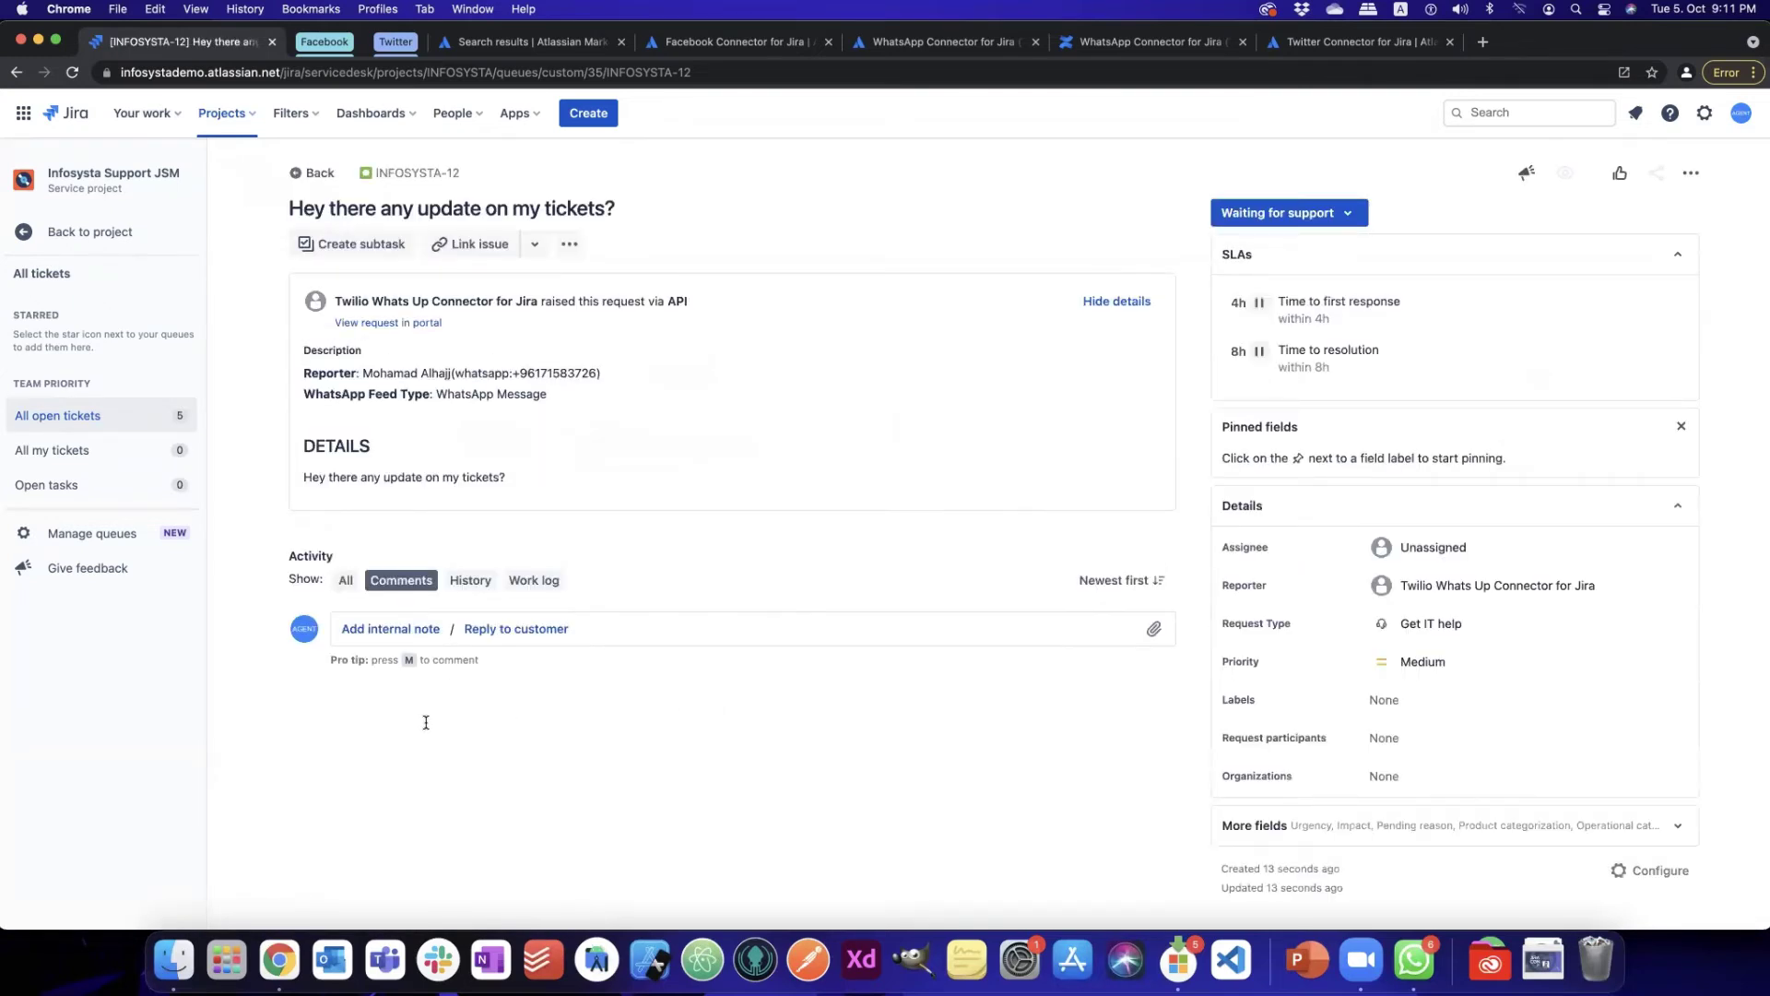
{"action": "type", "text": "m"}
{"action": "type", "text": "yes we'r"}
{"action": "type", "text": "e on"}
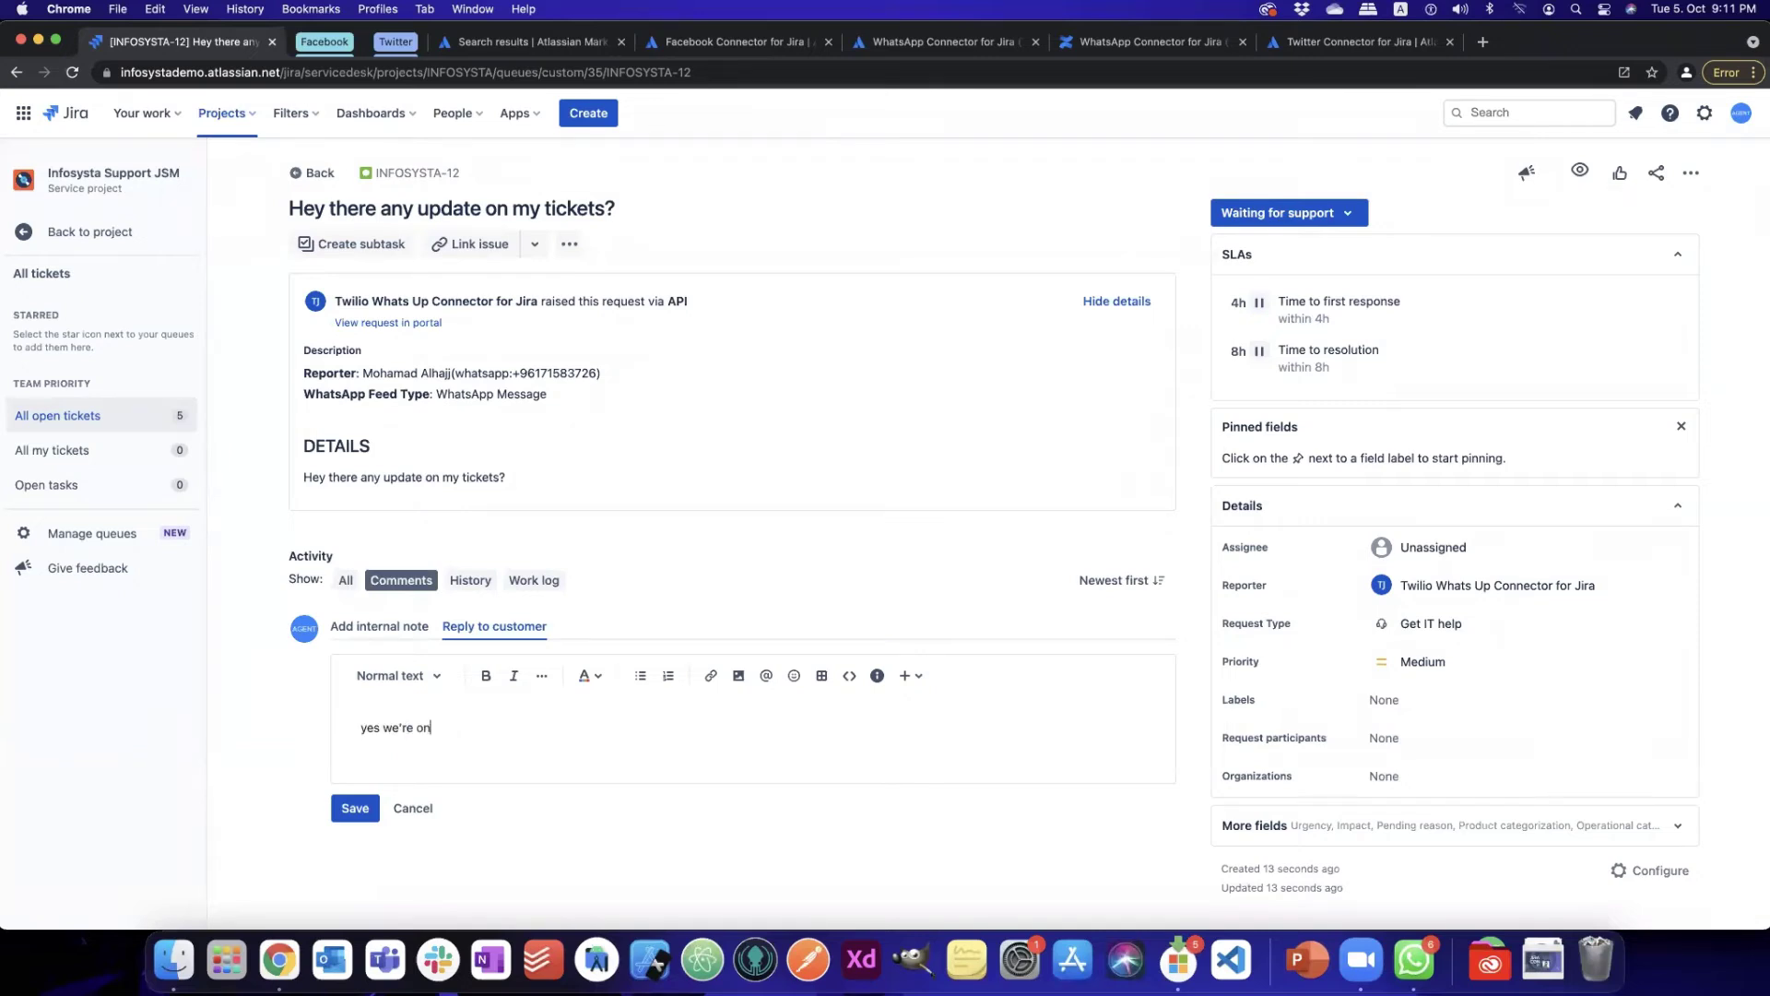
{"action": "type", "text": " it and "}
{"action": "type", "text": "we're"}
{"action": "key", "text": "BackSpace"}
{"action": "key", "text": "BackSpace"}
{"action": "key", "text": "BackSpace"}
{"action": "type", "text": "ll update you soon"}
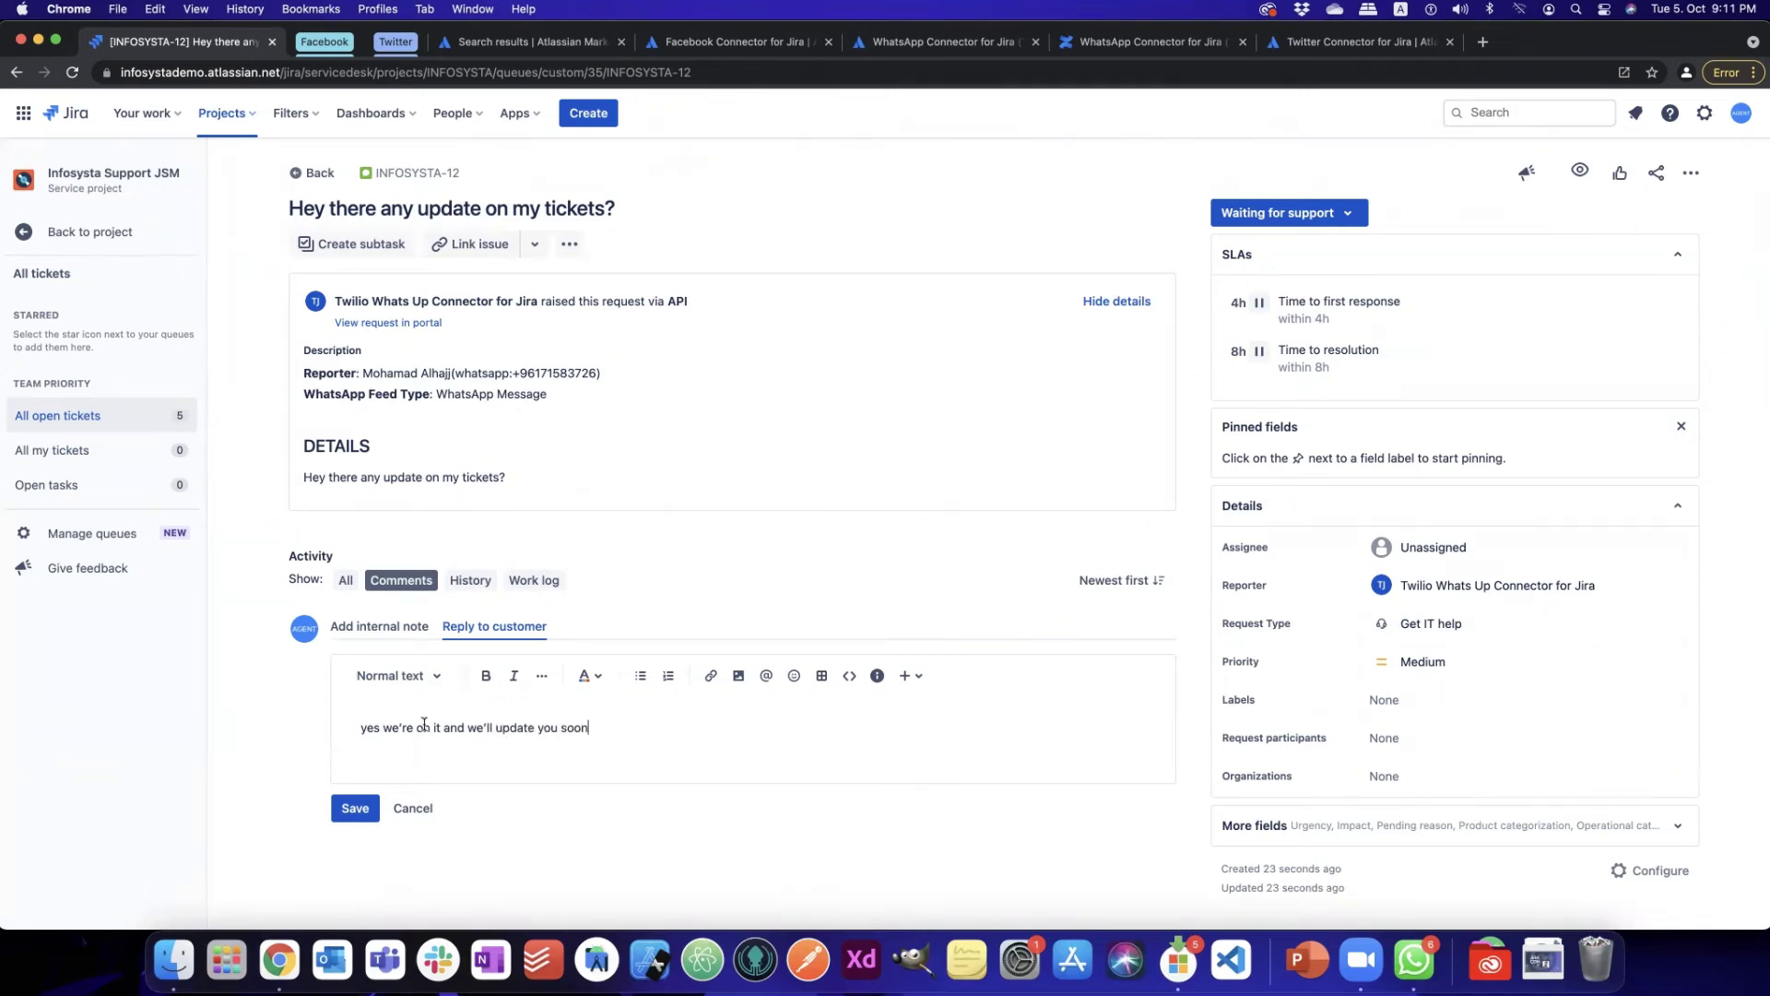
{"action": "left_click", "coordinate": [351, 810]}
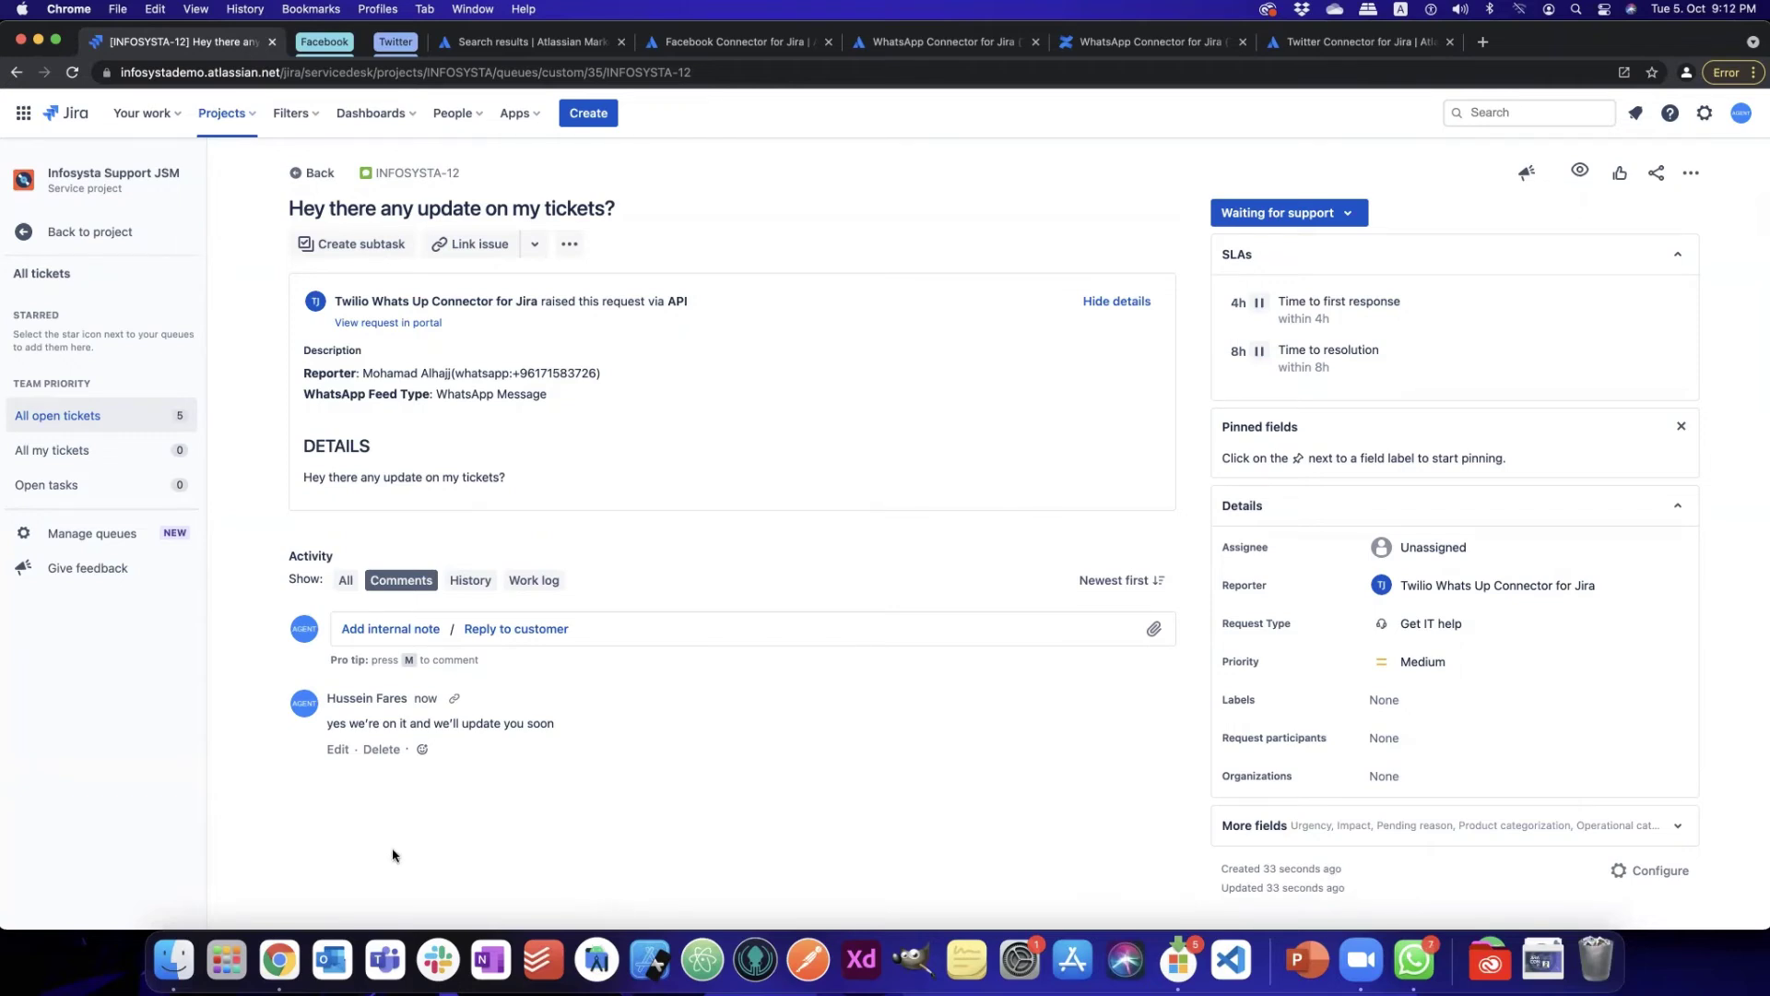
{"action": "key", "text": "ctrl+Up"}
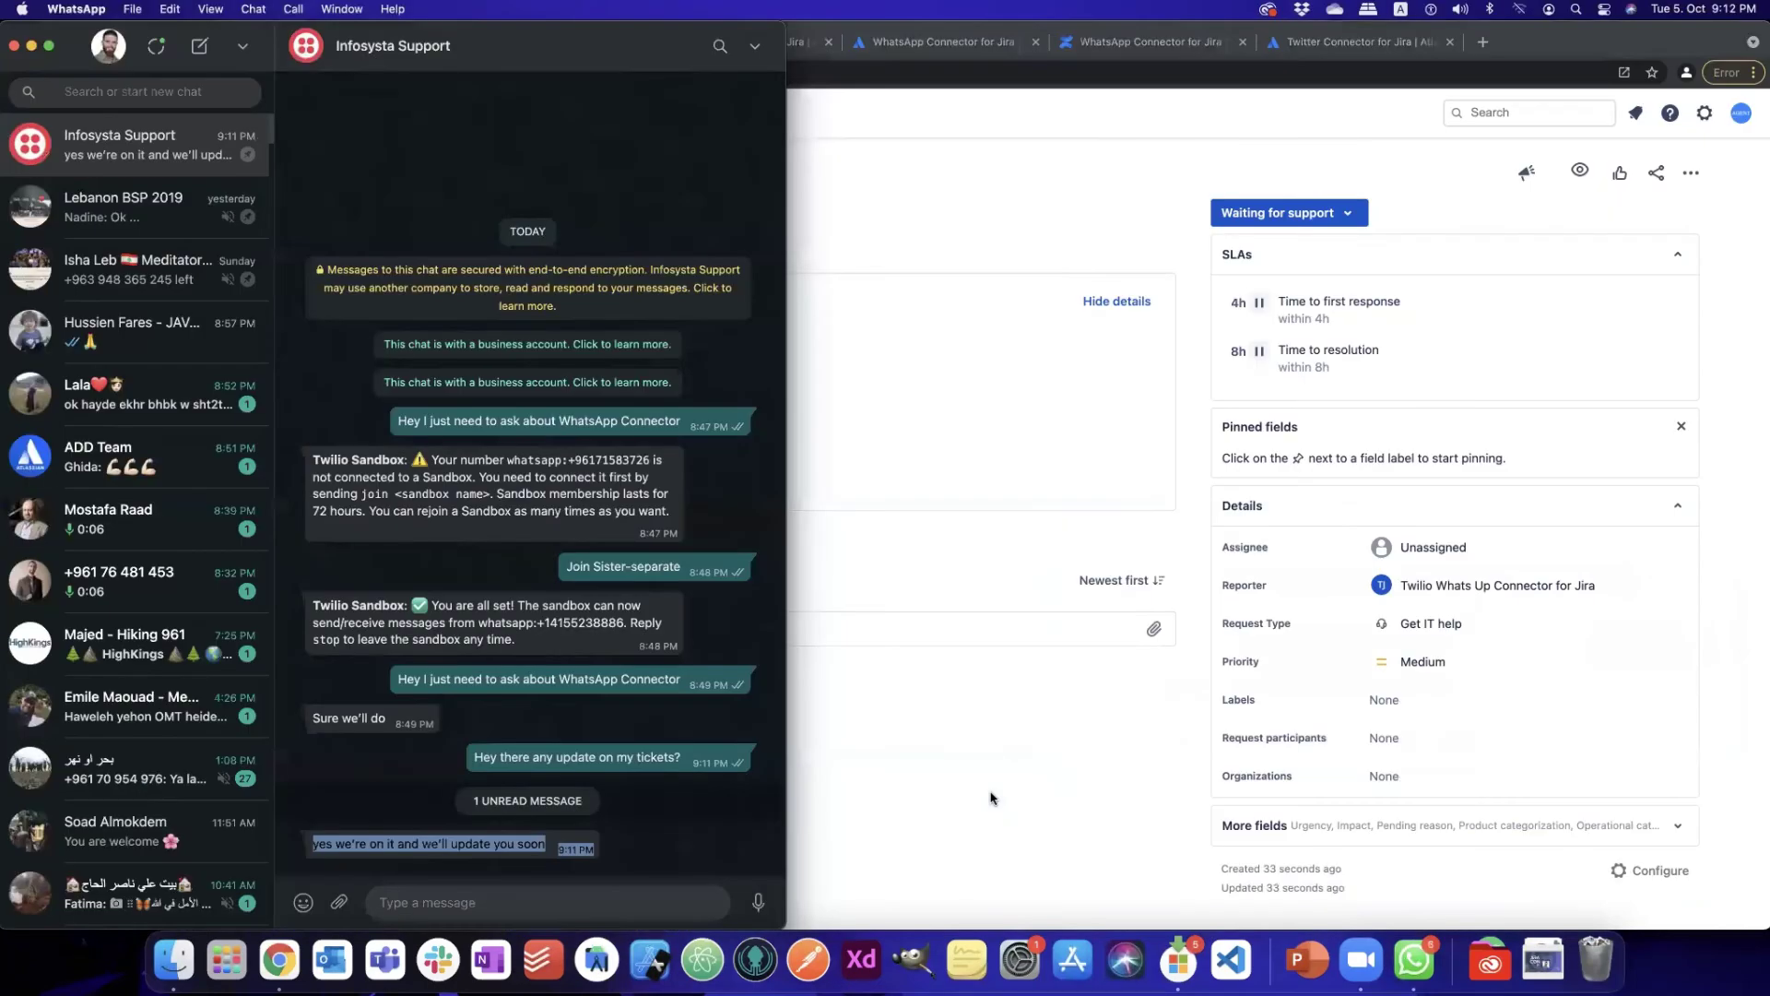
- Return from the WhatsApp chat to ticket INFOSYSTA-12 in the Chrome window
{"action": "left_click", "coordinate": [992, 797]}
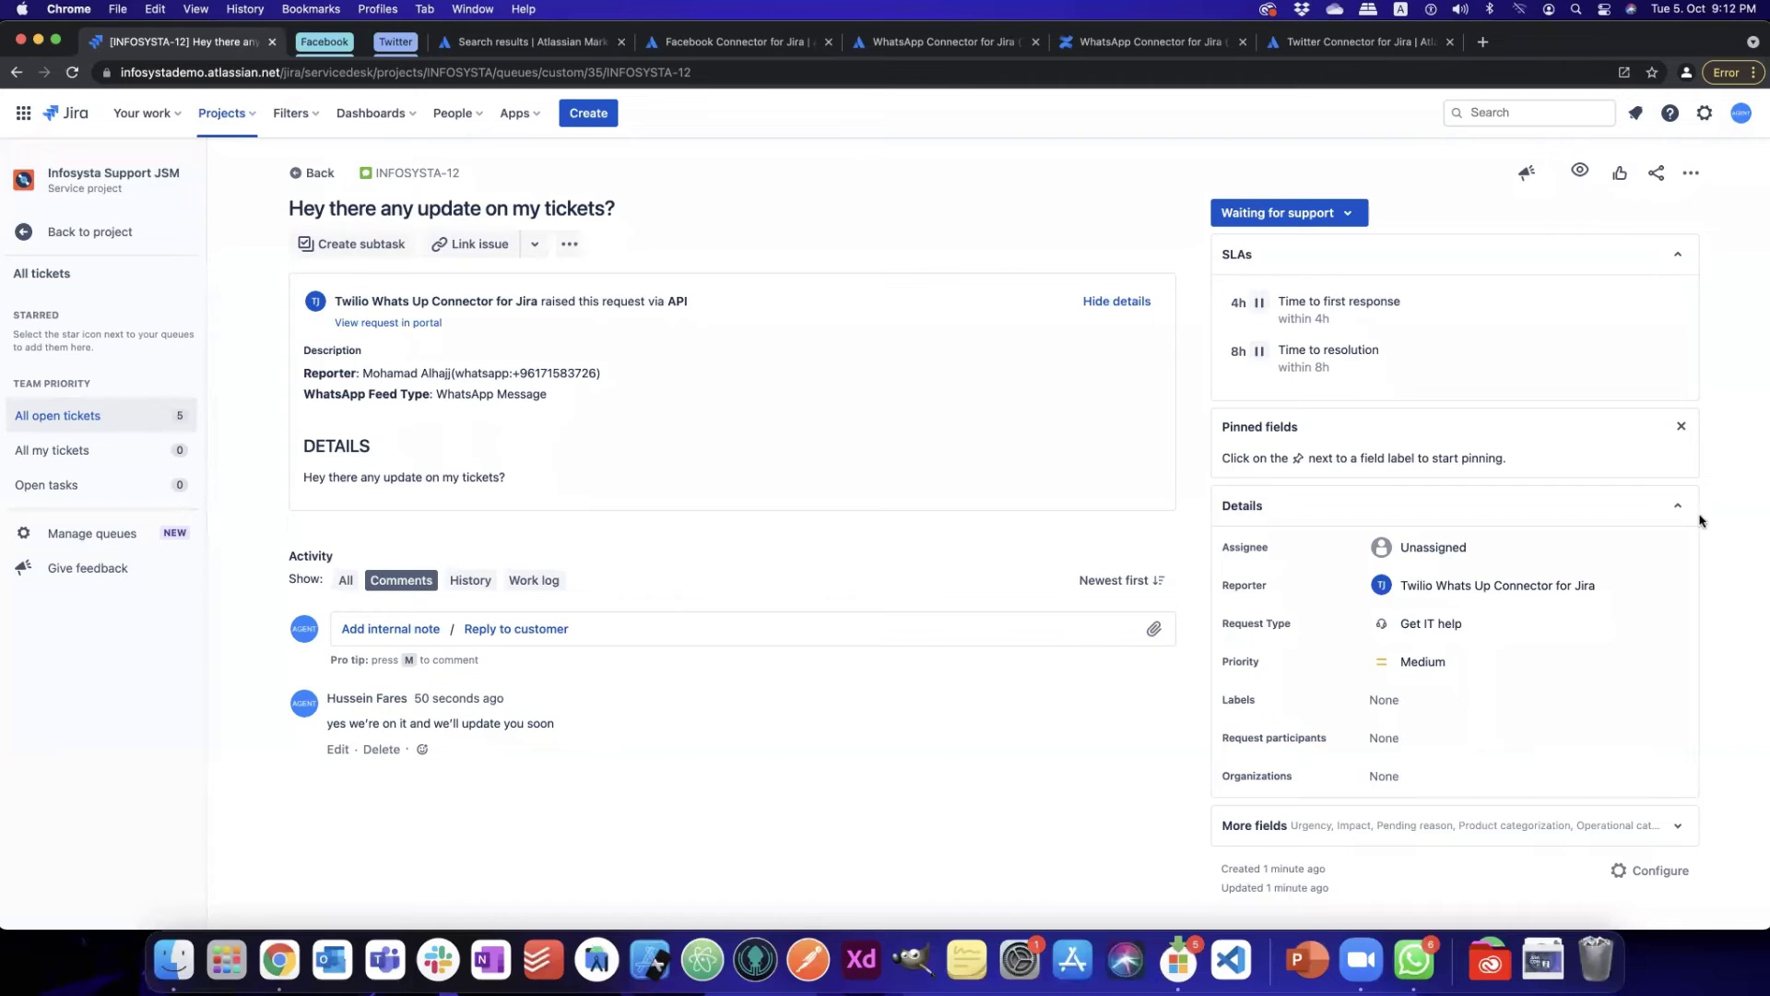
{"action": "mouse_move", "coordinate": [1762, 980]}
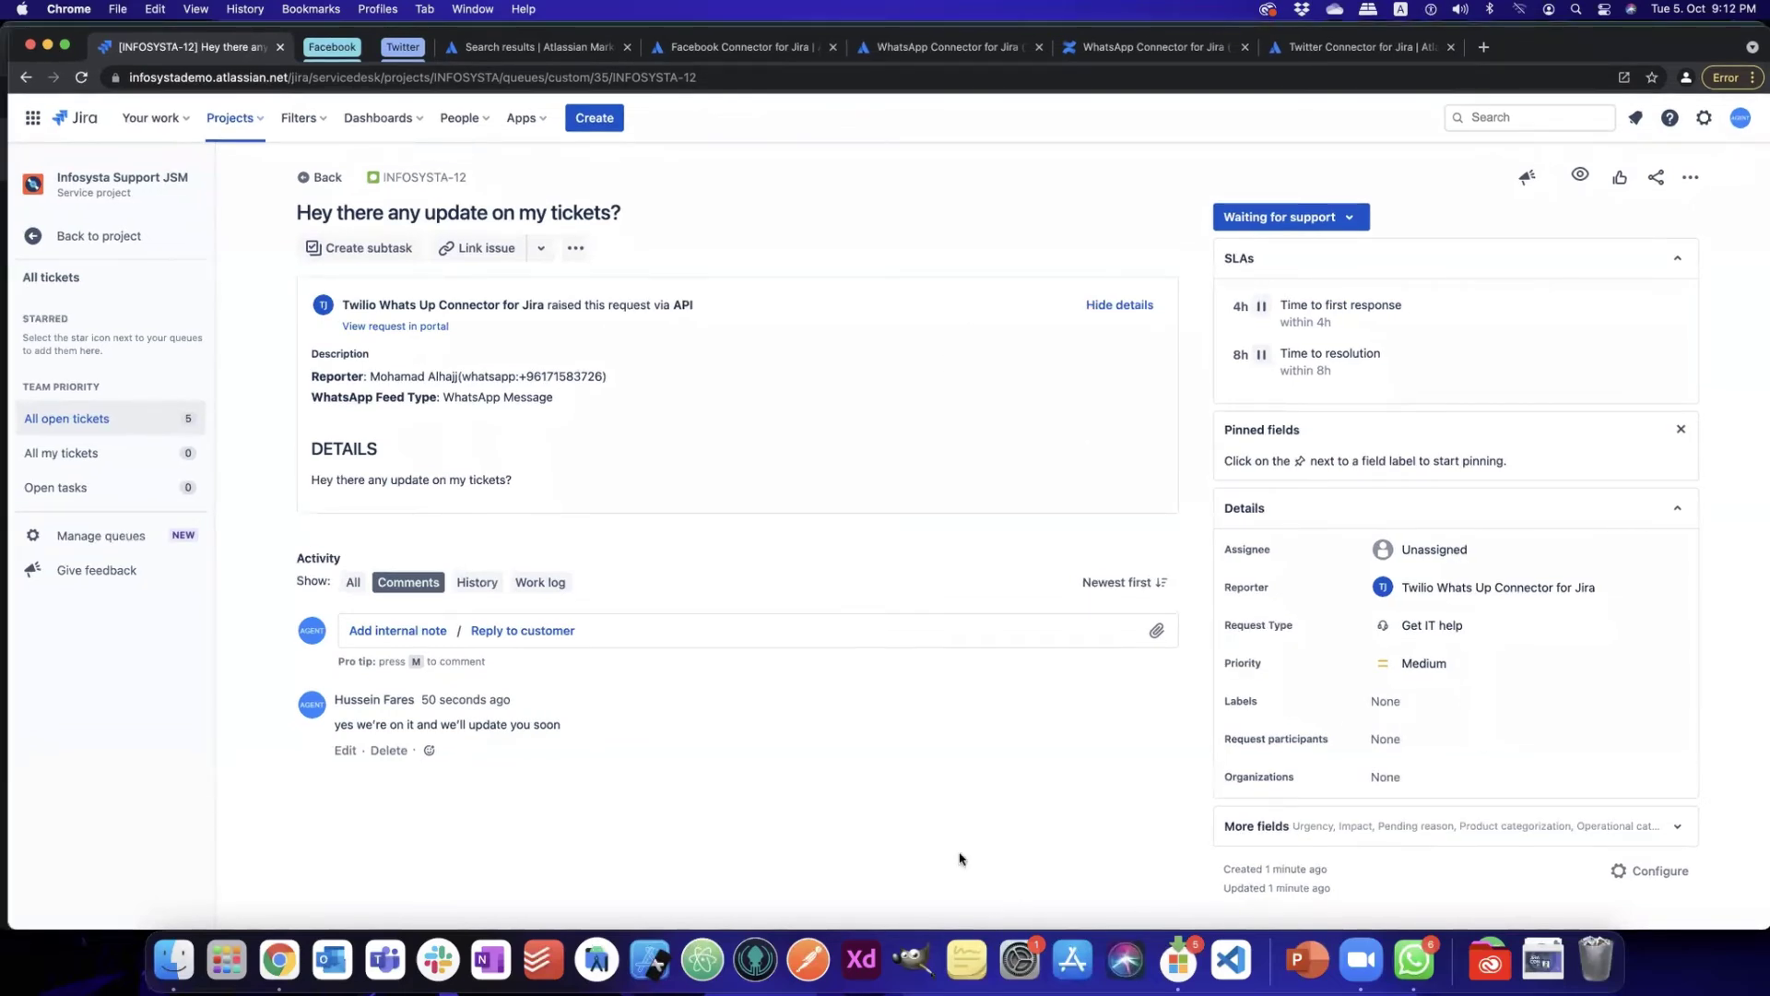
{"action": "key", "text": "ctrl+Up"}
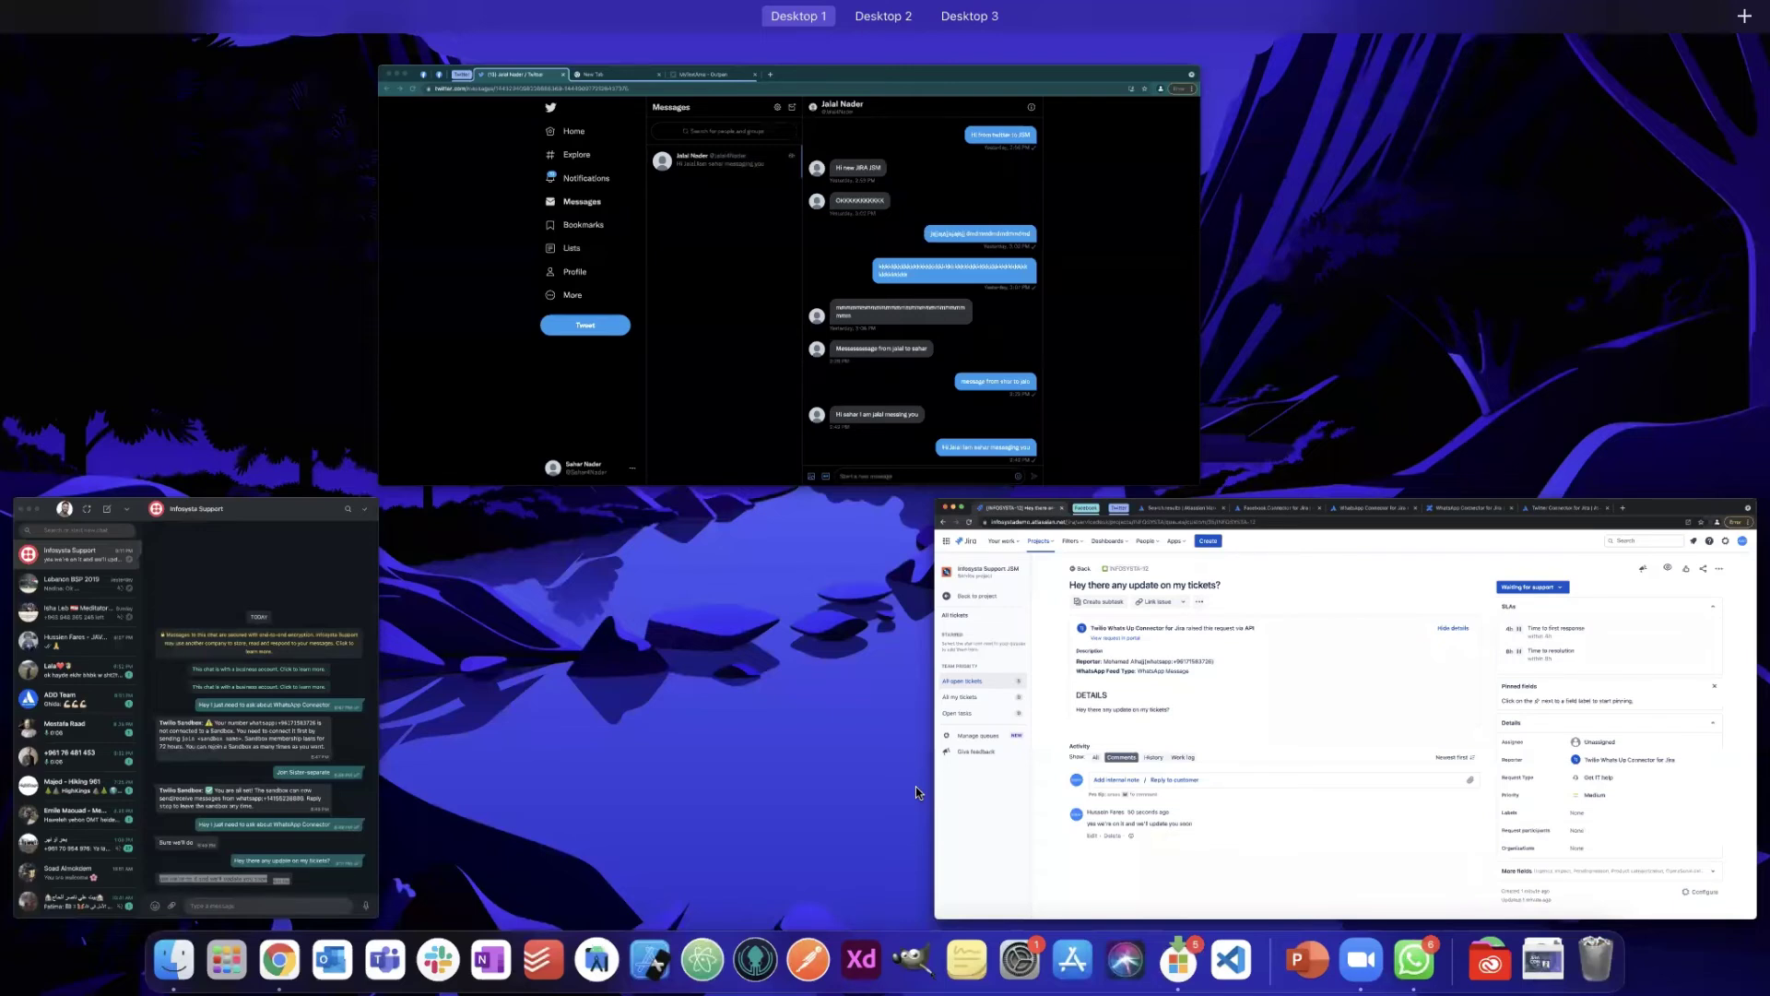
{"action": "key", "text": "ctrl+Up"}
{"action": "key", "text": "XF86AudioRaiseVolume"}
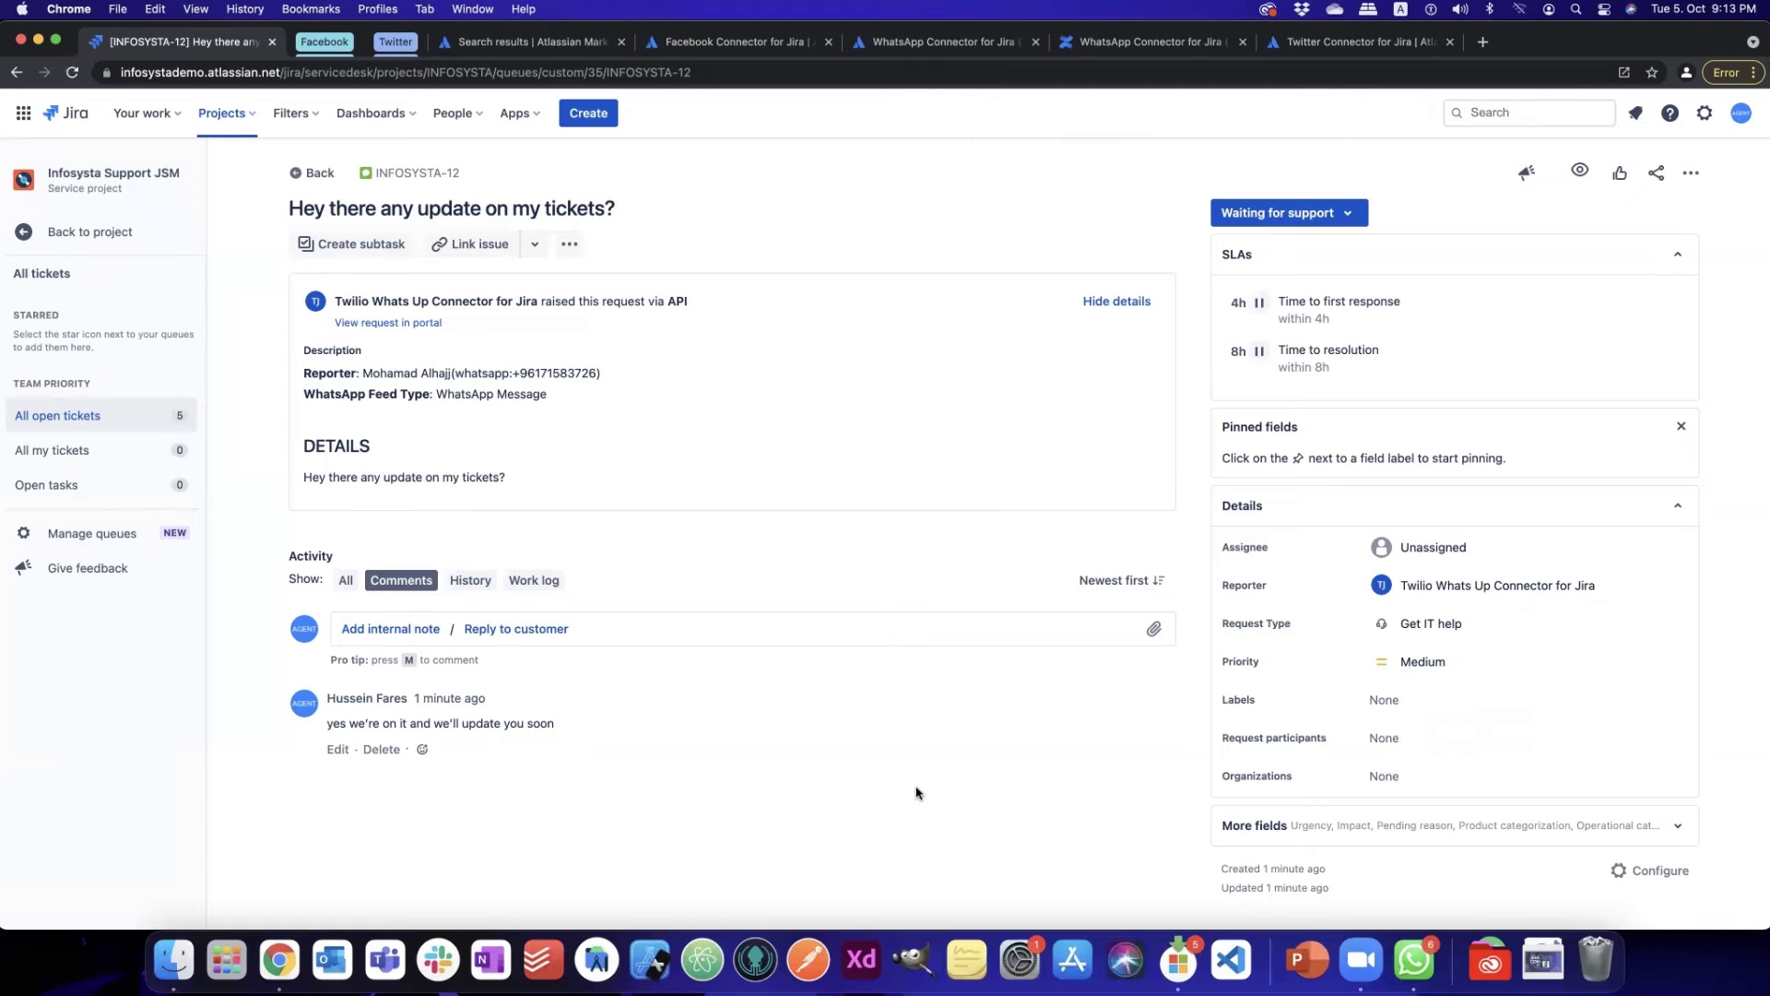
- Turn up the system volume while viewing INFOSYSTA-12's comments
{"action": "key", "text": "XF86AudioRaiseVolume"}
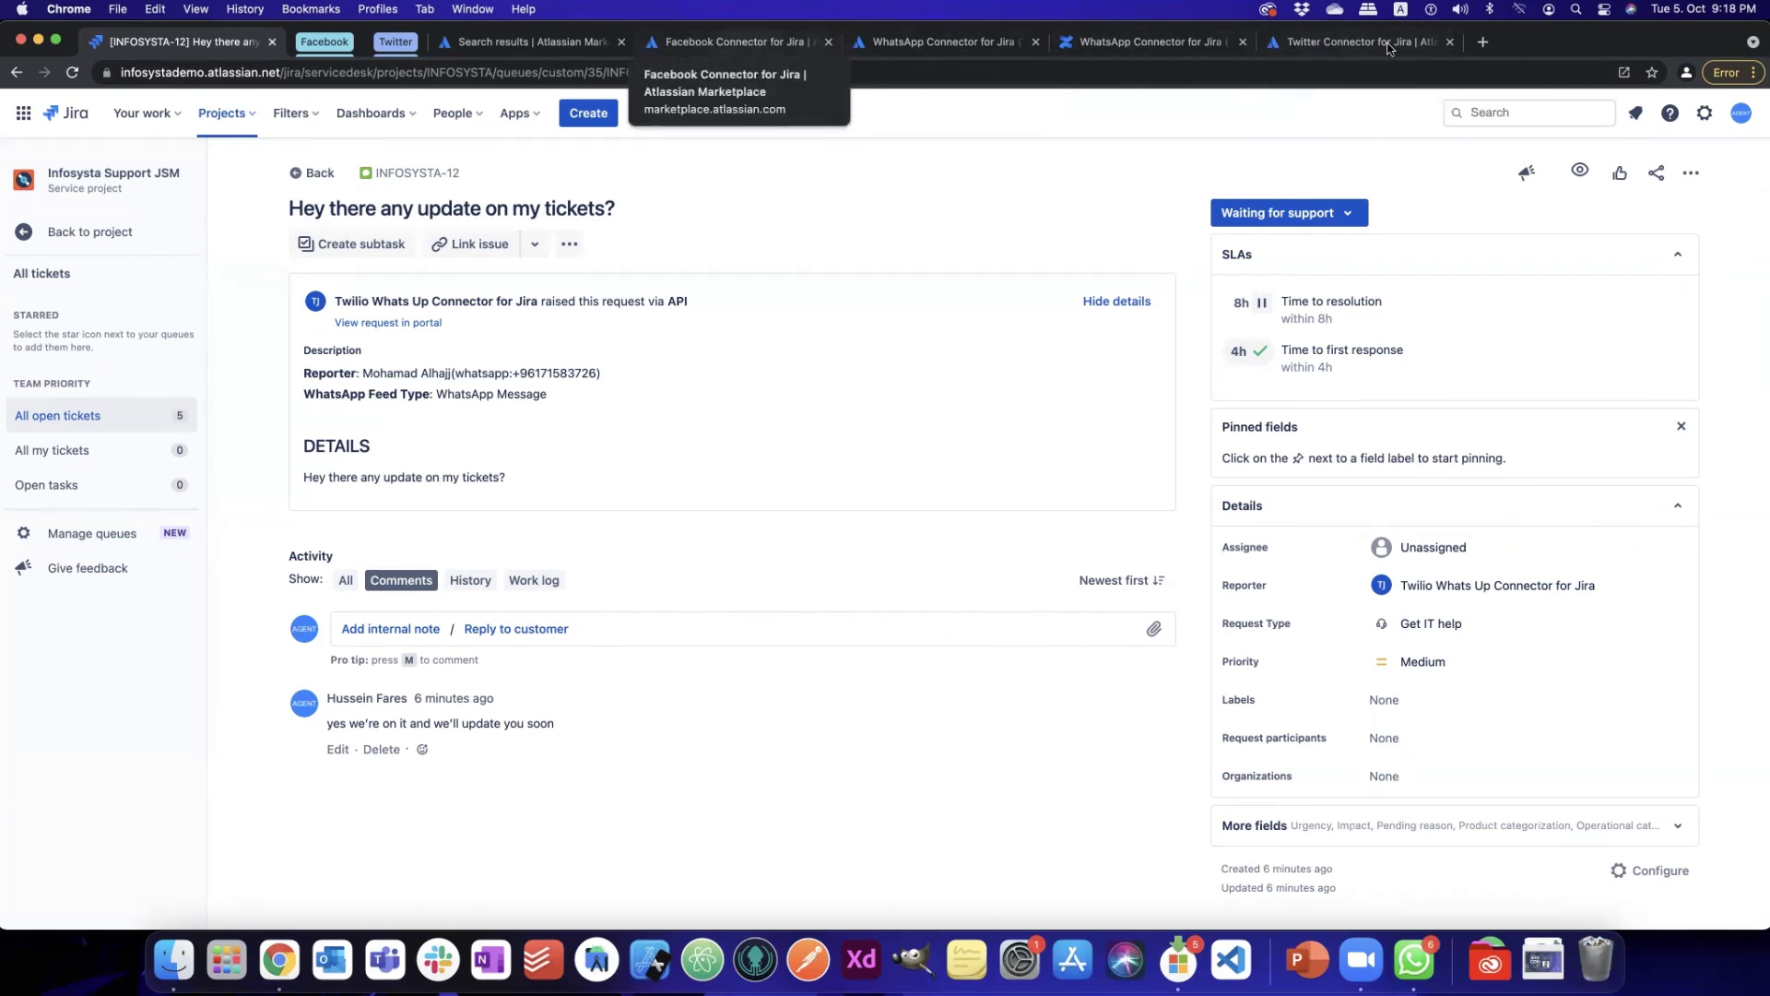
{"action": "left_click", "coordinate": [1323, 44]}
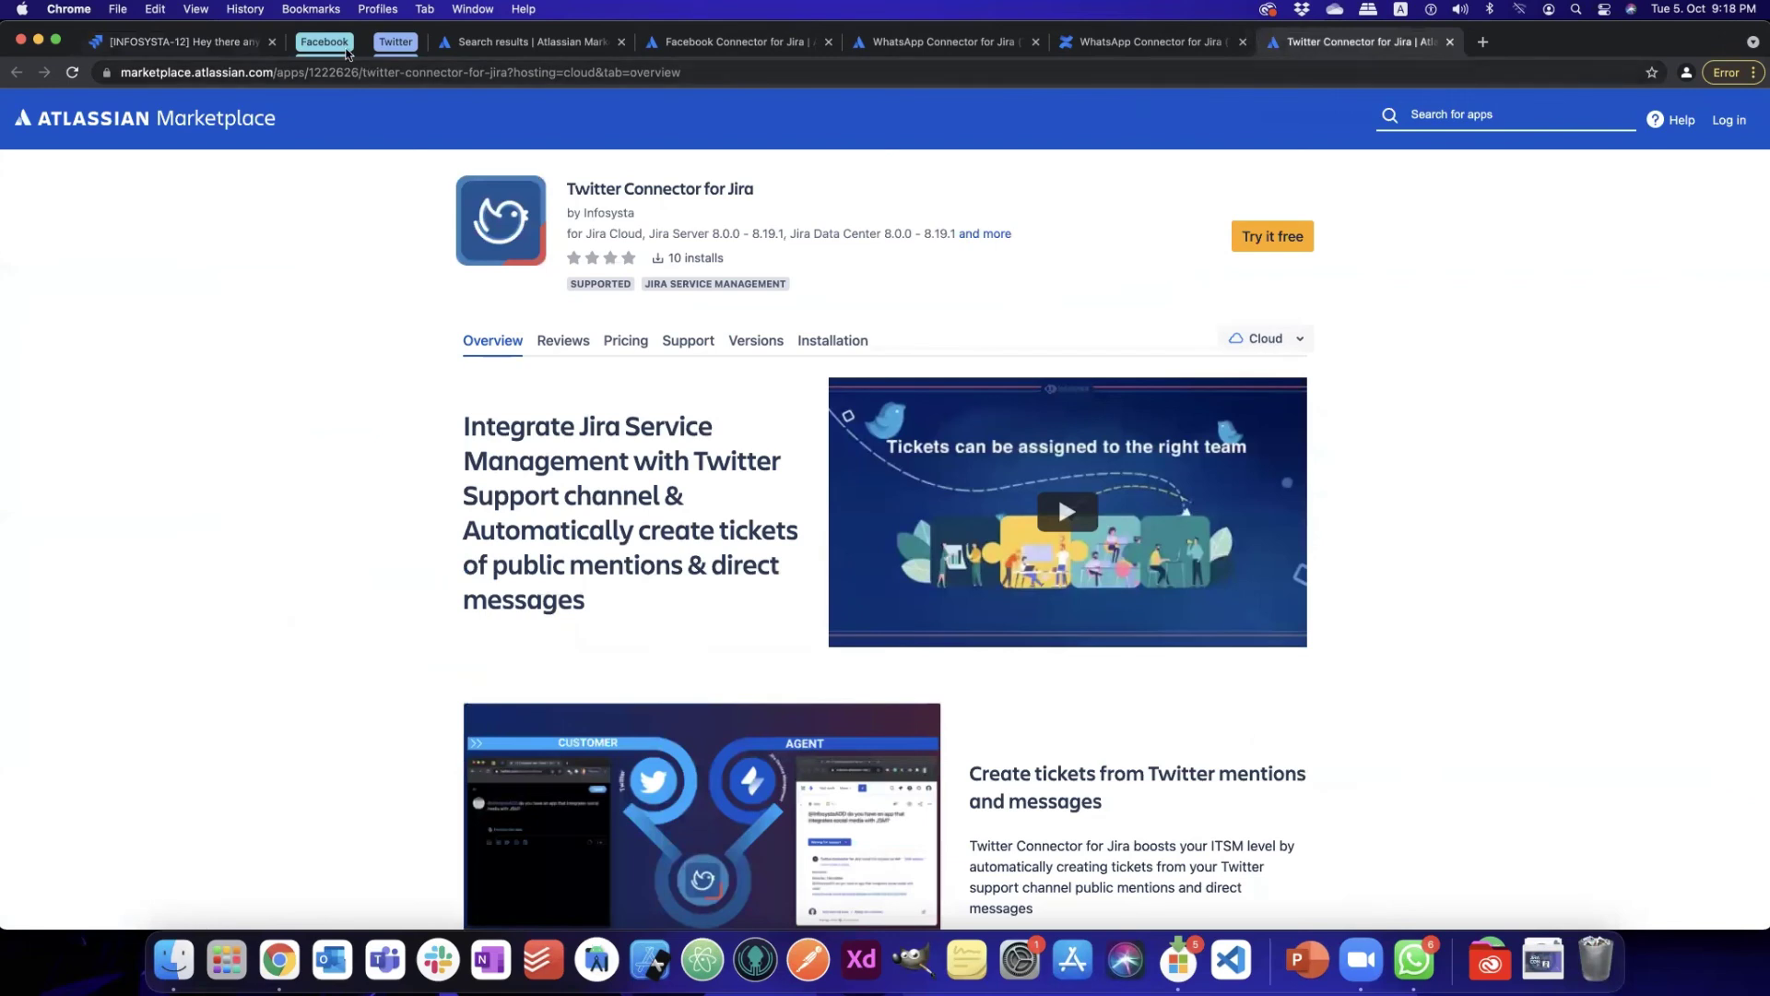
{"action": "left_click", "coordinate": [137, 45]}
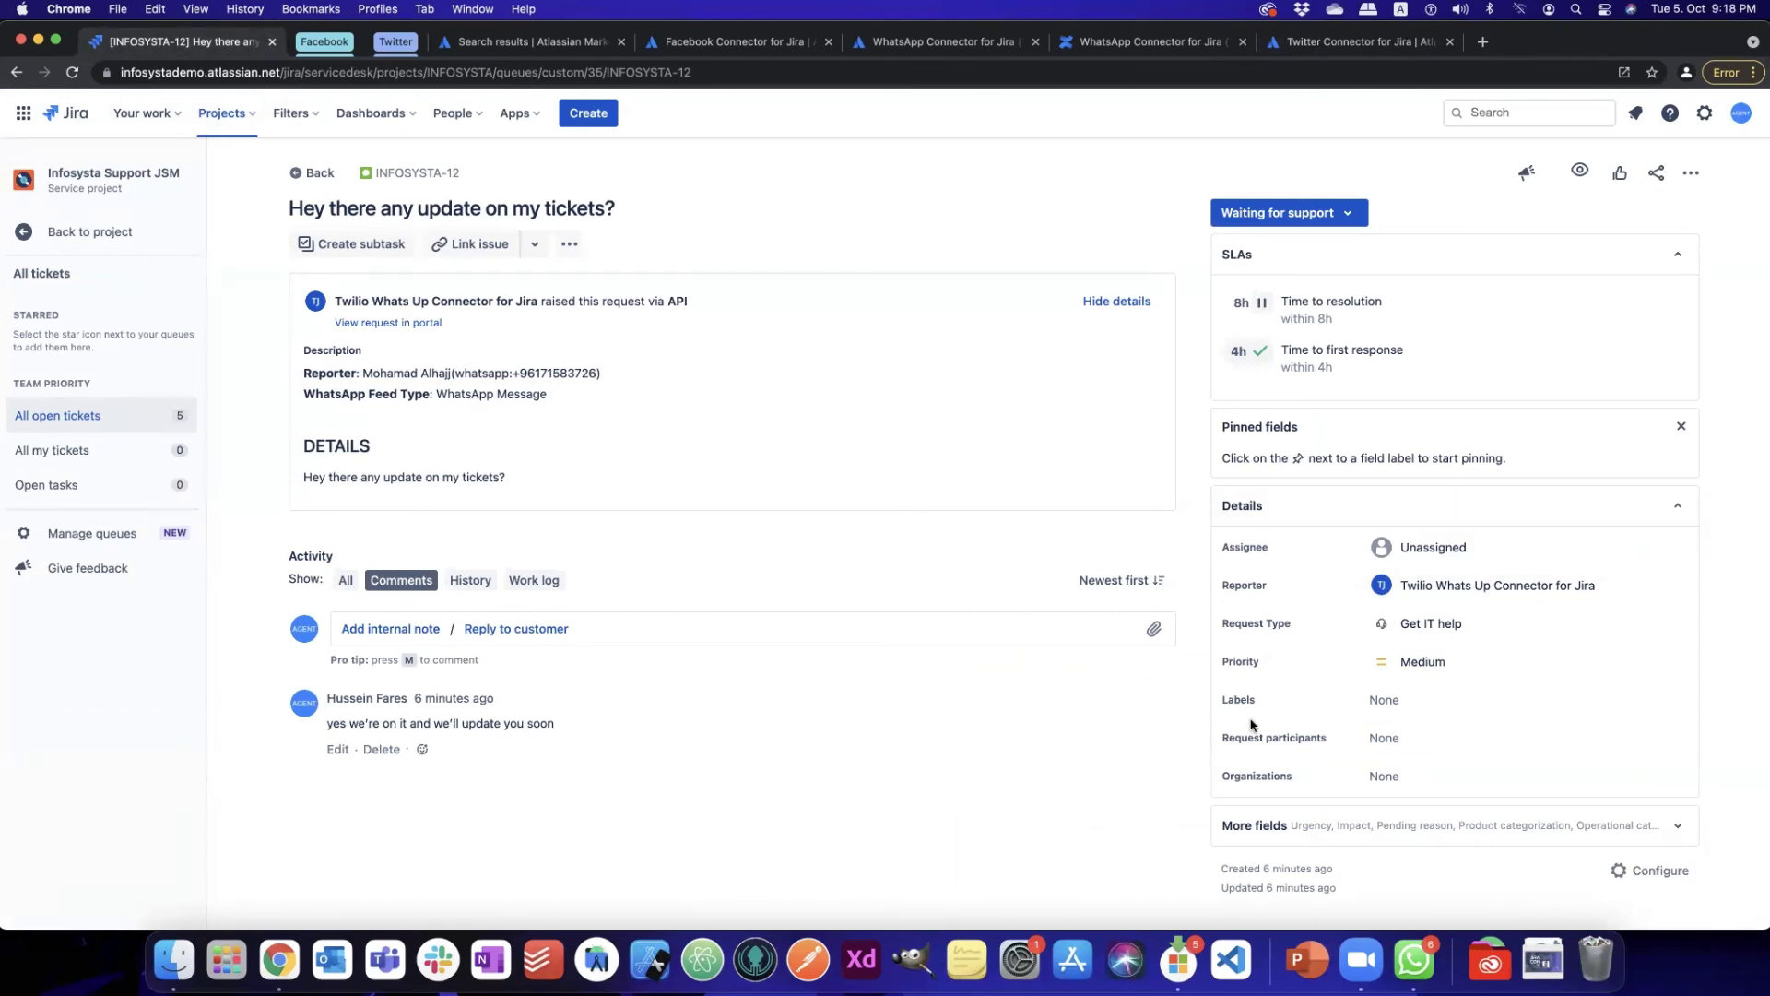
- Show INFOSYSTA-12's History, then return to the project's Queues list
{"action": "left_click", "coordinate": [471, 582]}
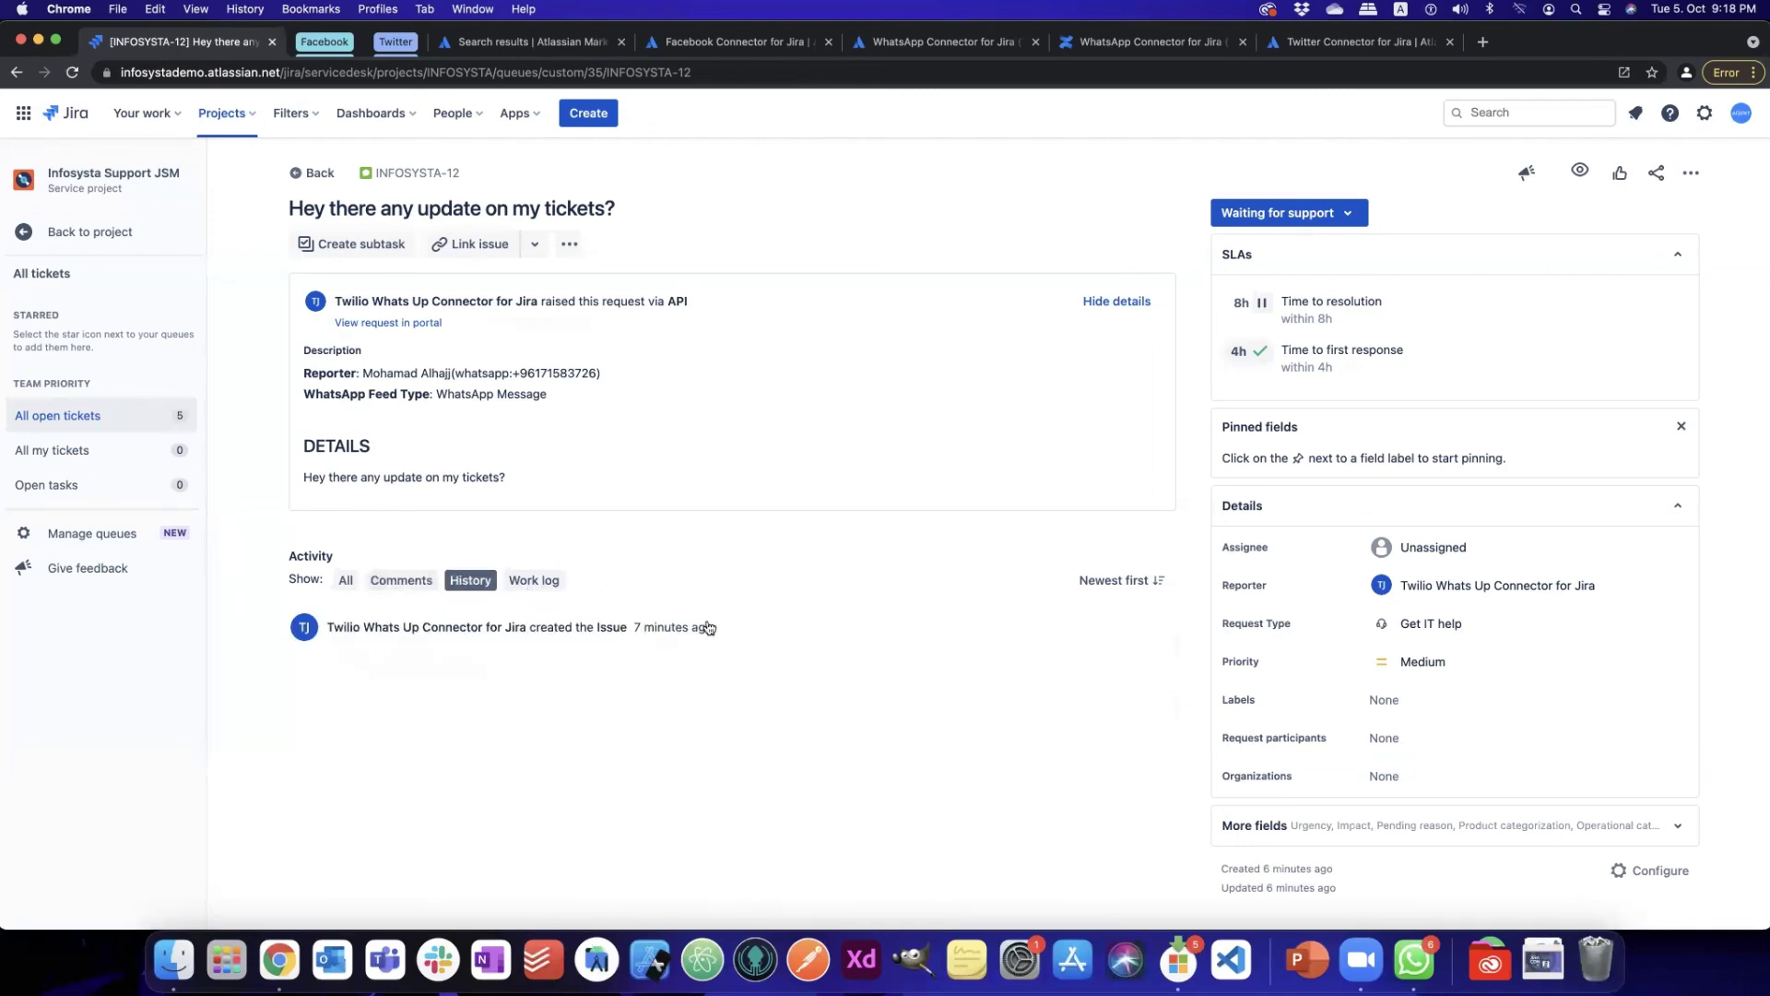
{"action": "left_click", "coordinate": [28, 235]}
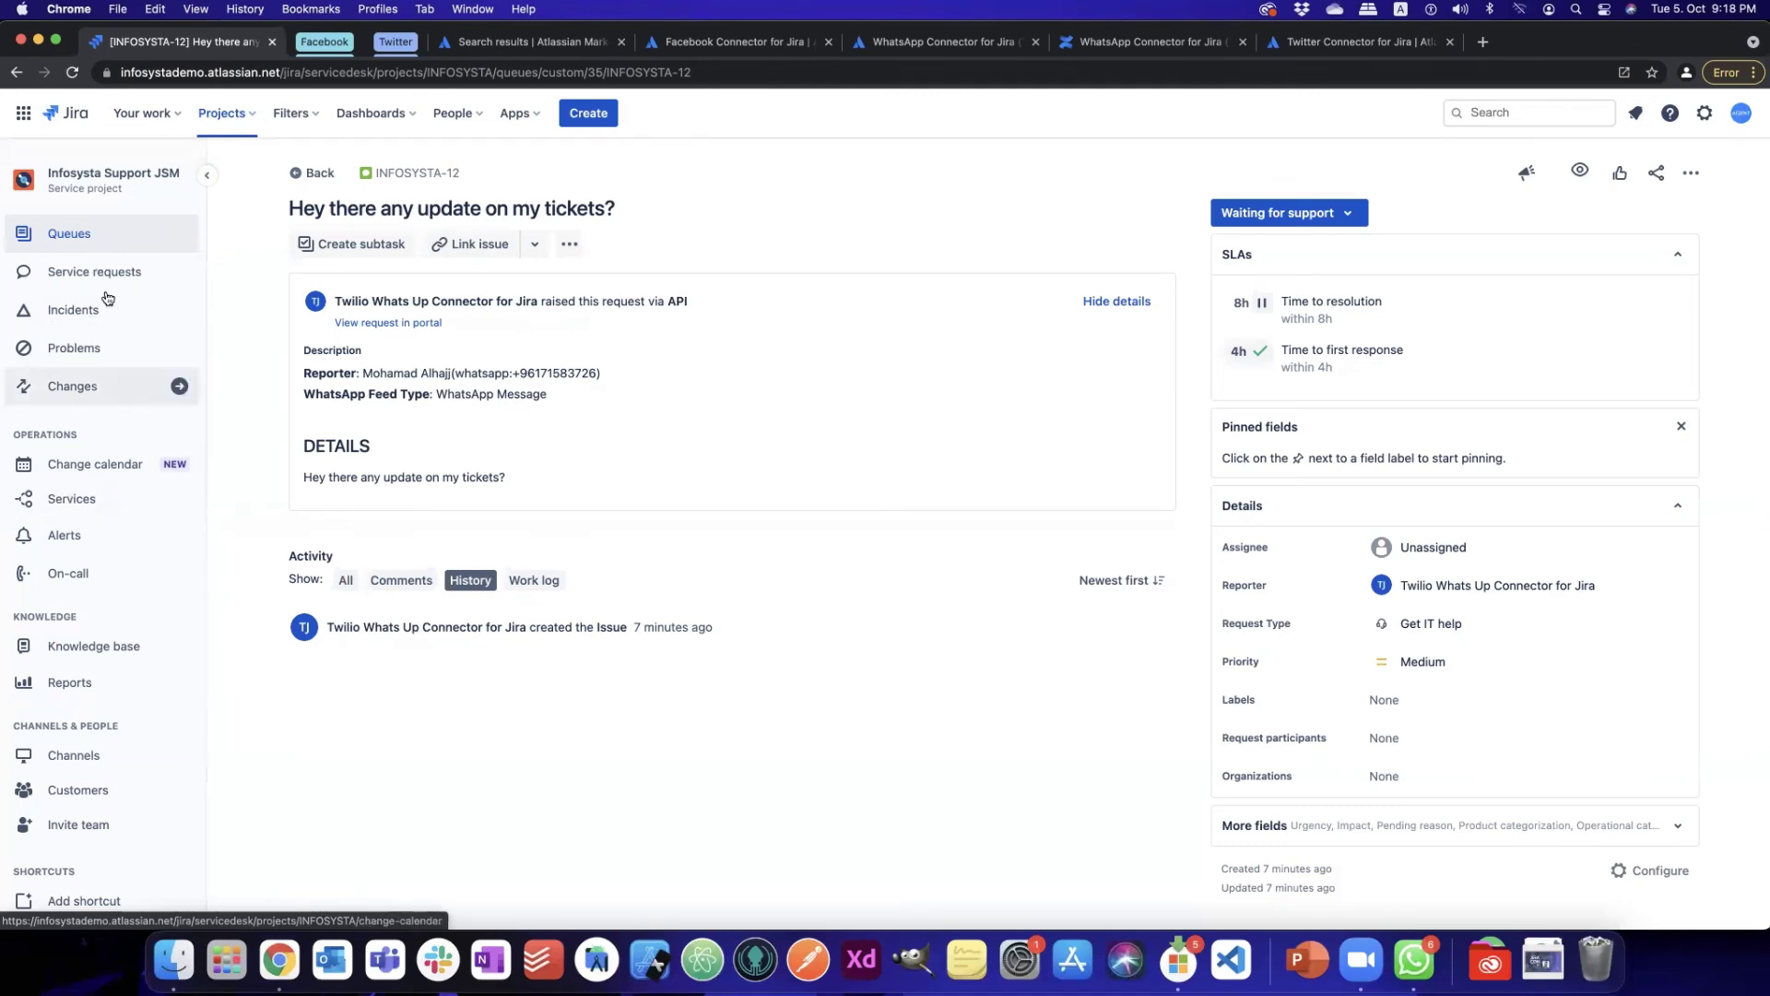
{"action": "left_click", "coordinate": [86, 239]}
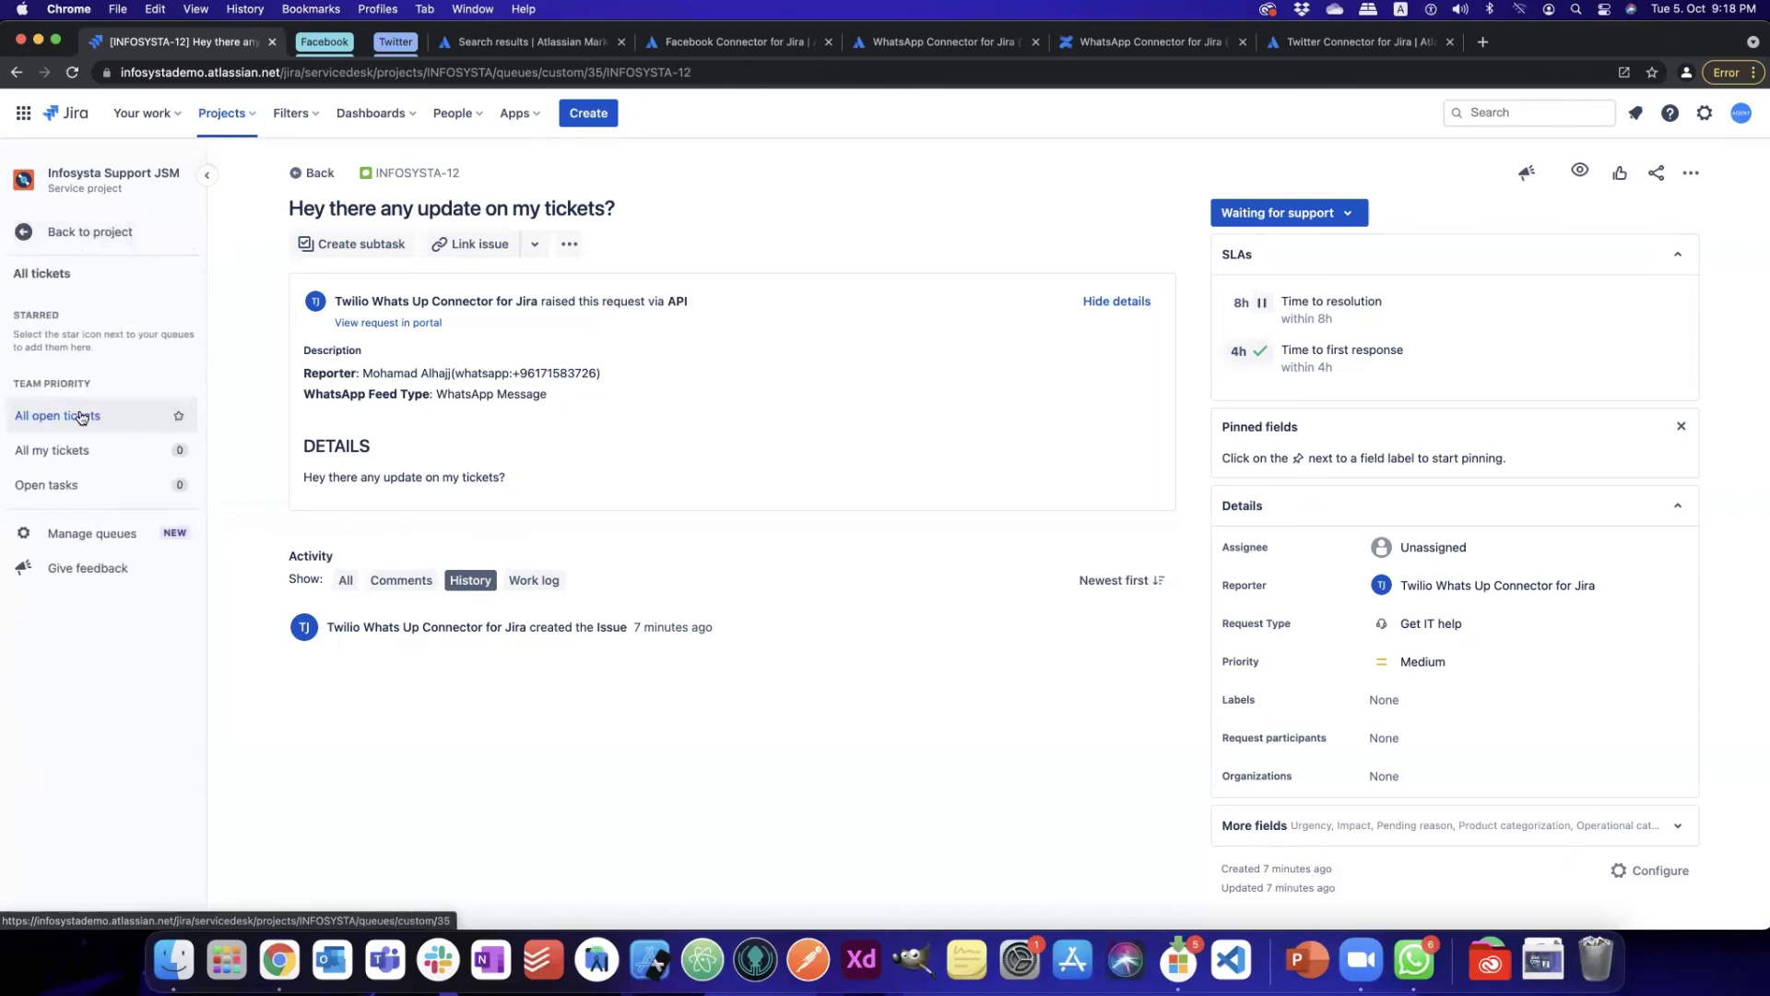
- Open INFOSYSTA-11 from All open tickets and expand More fields to reveal Urgency and Impact
{"action": "left_click", "coordinate": [110, 414]}
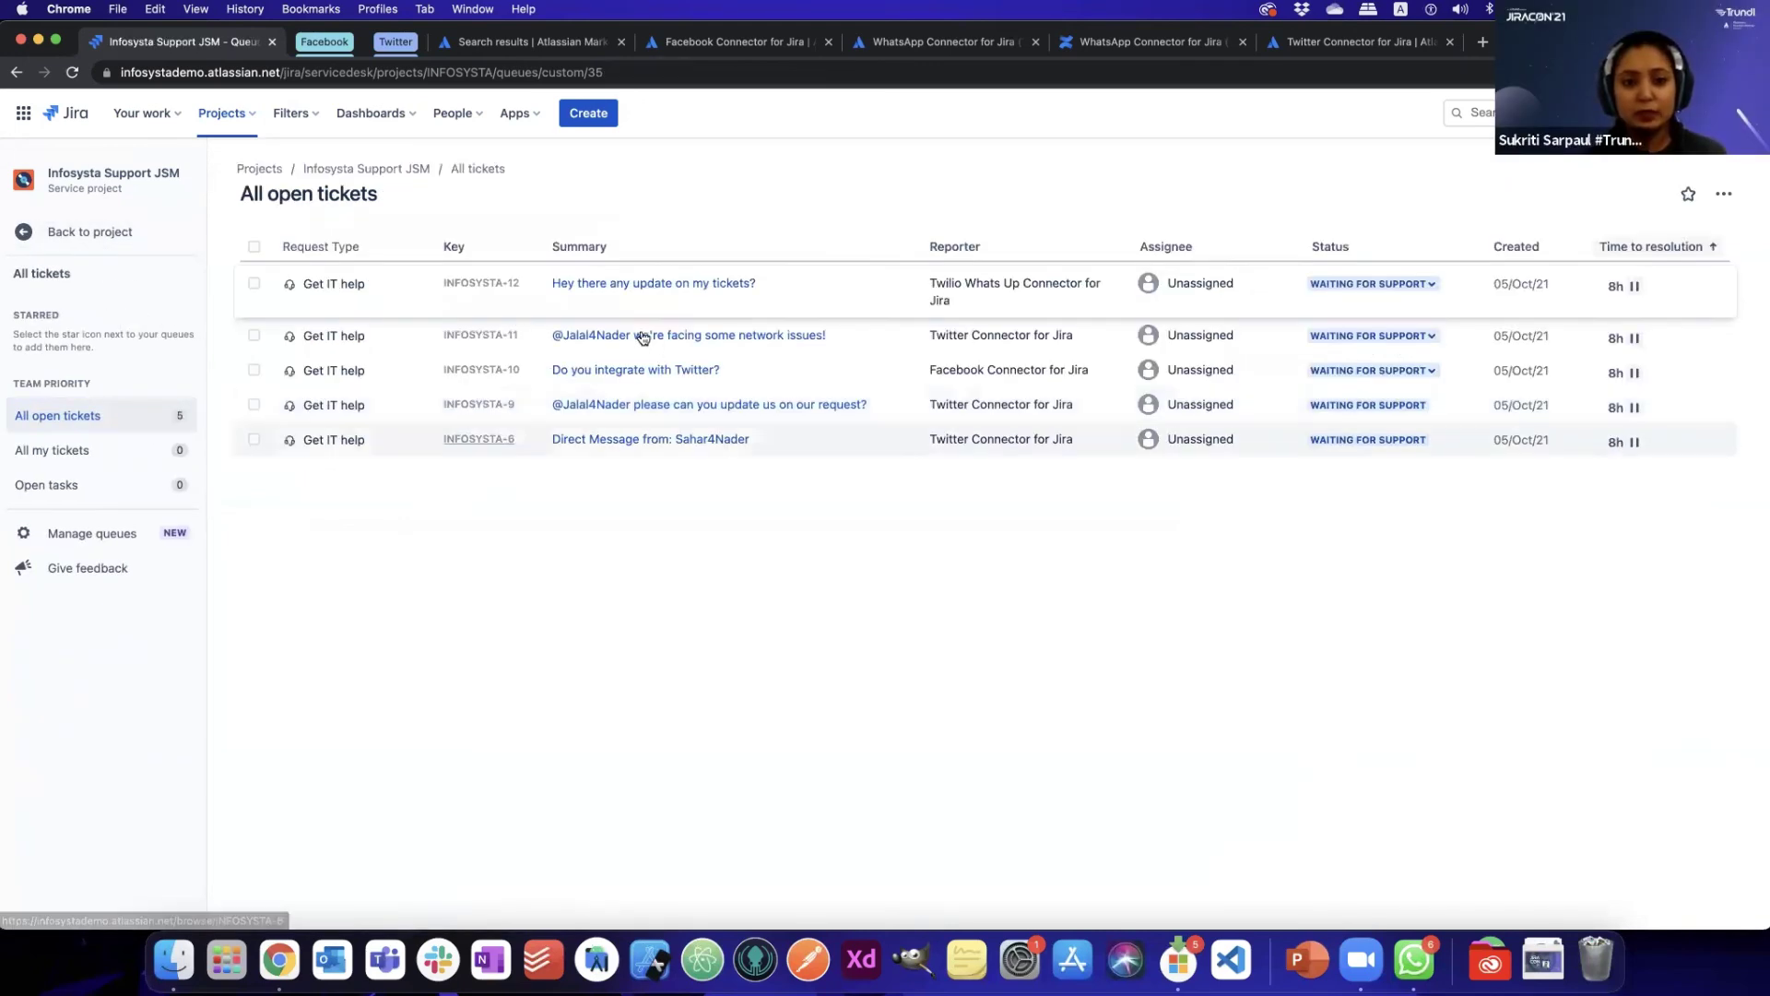
{"action": "left_click", "coordinate": [642, 336]}
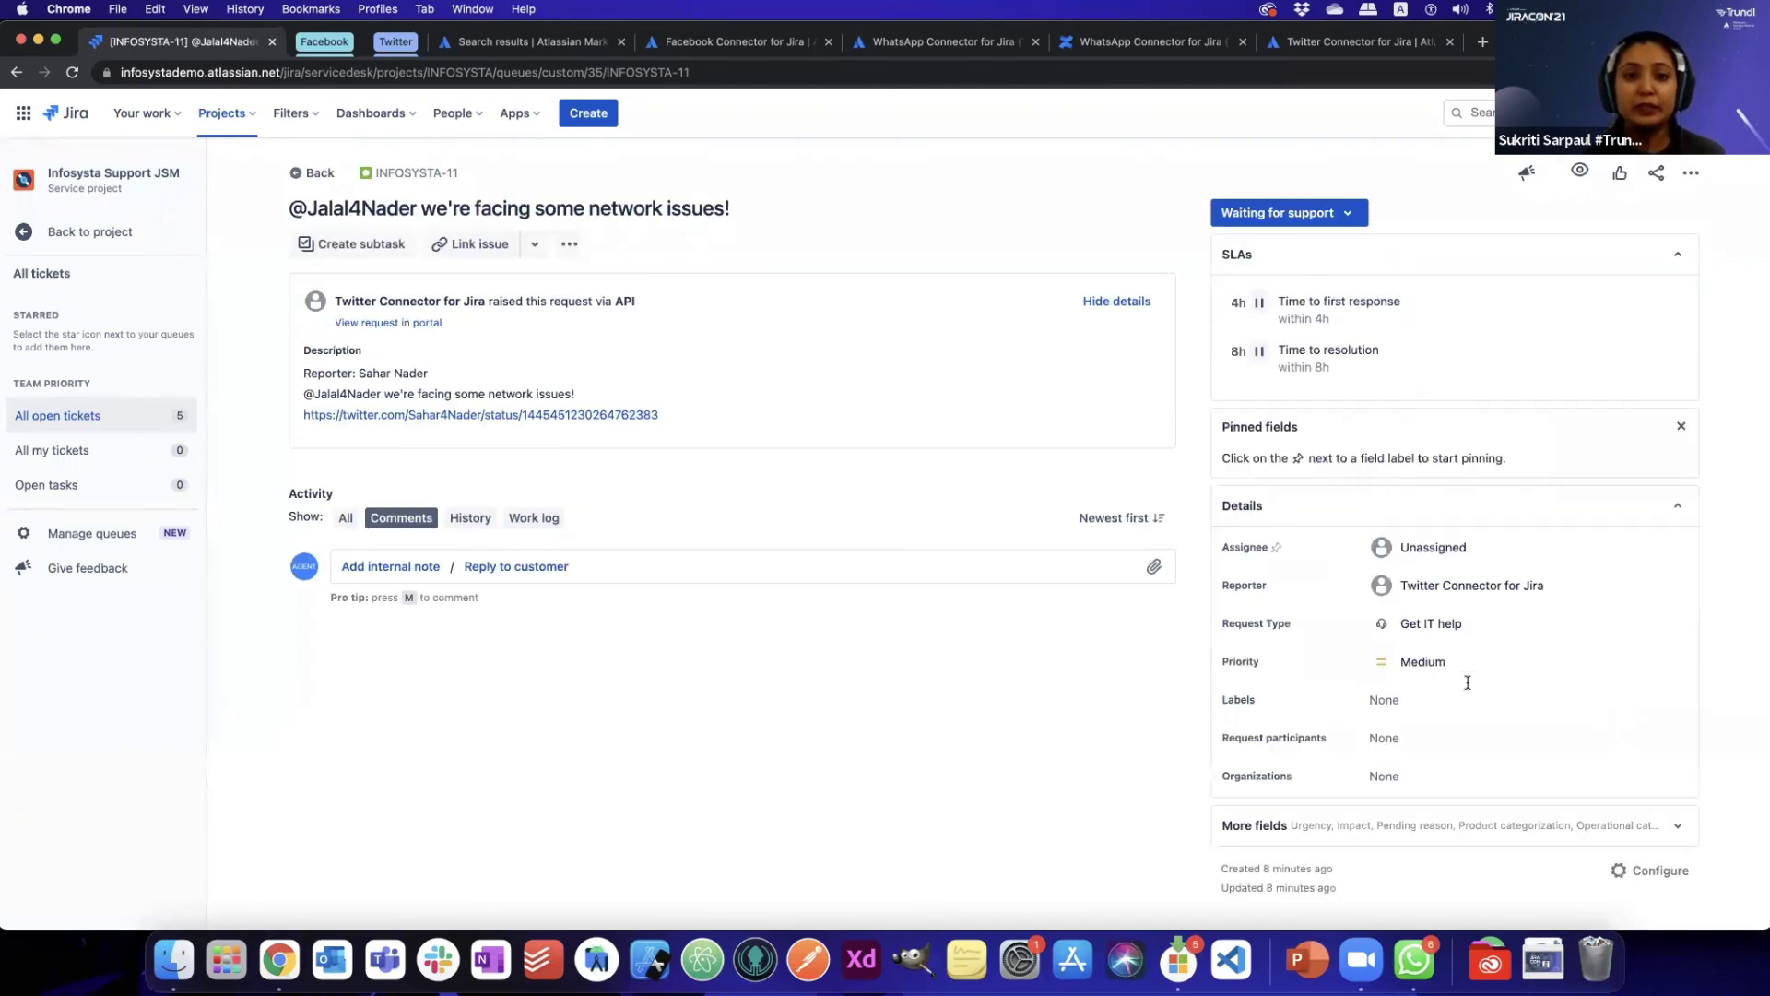
{"action": "scroll", "coordinate": [1568, 756], "scroll_direction": "down", "scroll_amount": 1}
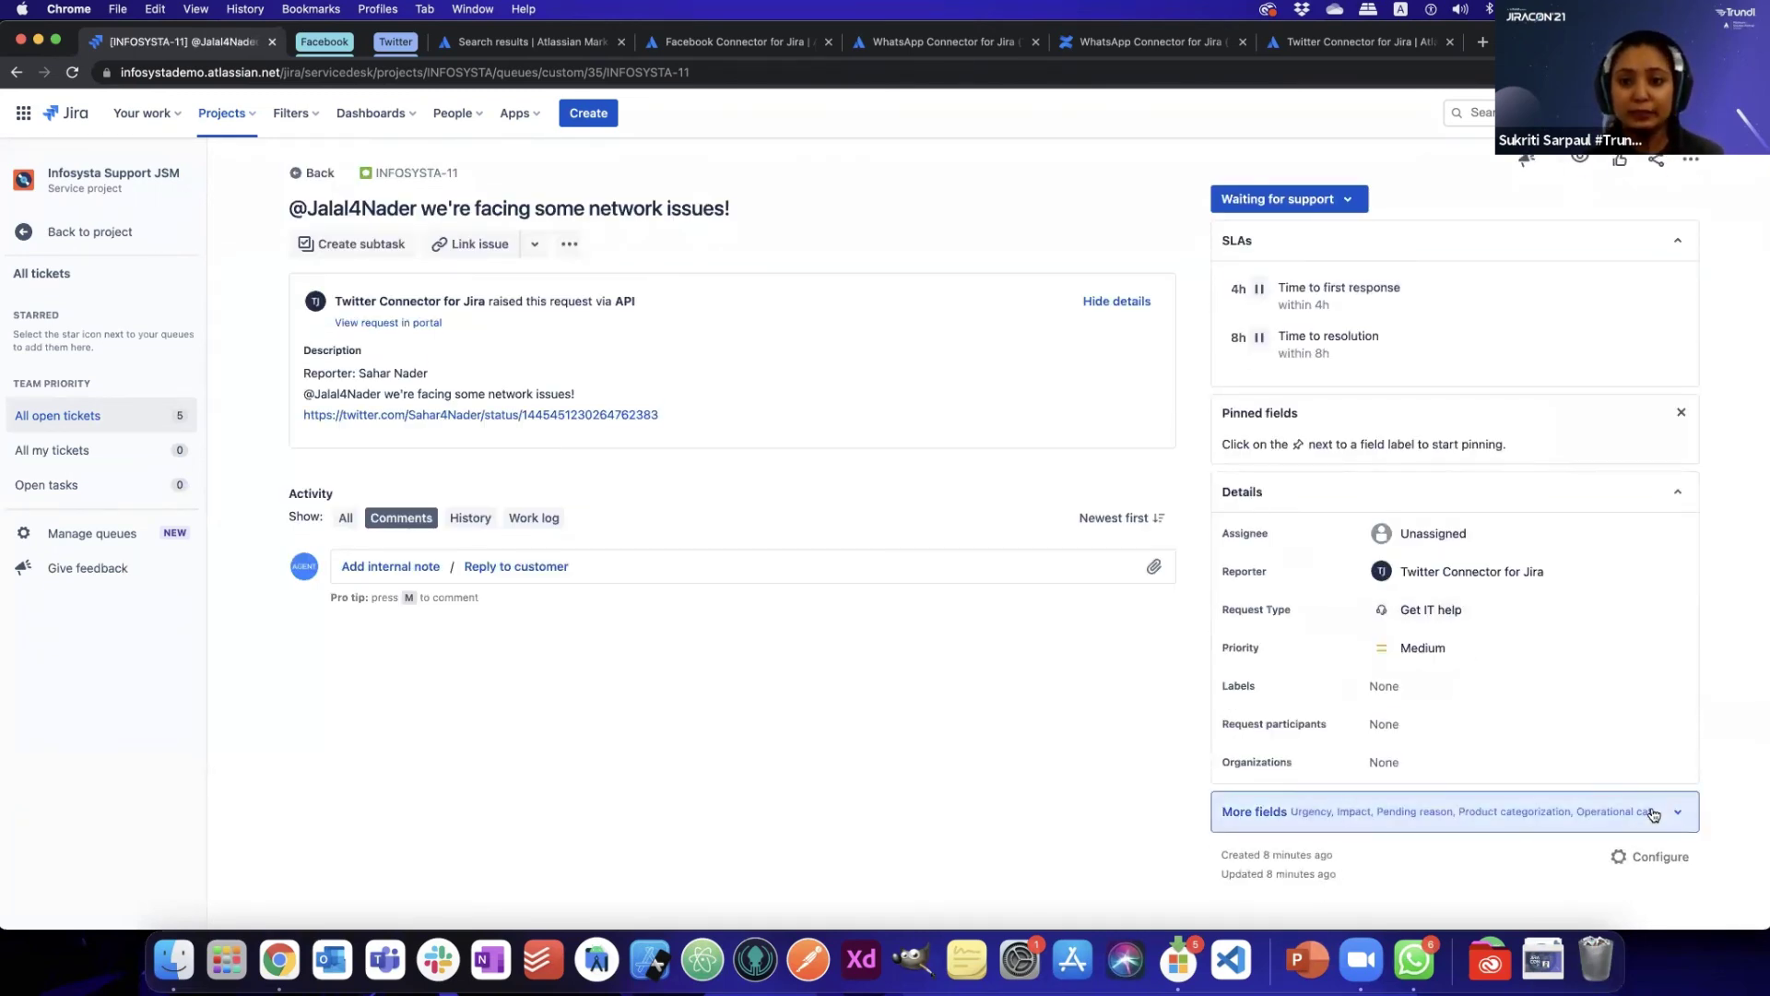
{"action": "left_click", "coordinate": [1651, 811]}
{"action": "scroll", "coordinate": [1589, 772], "scroll_direction": "down", "scroll_amount": 3}
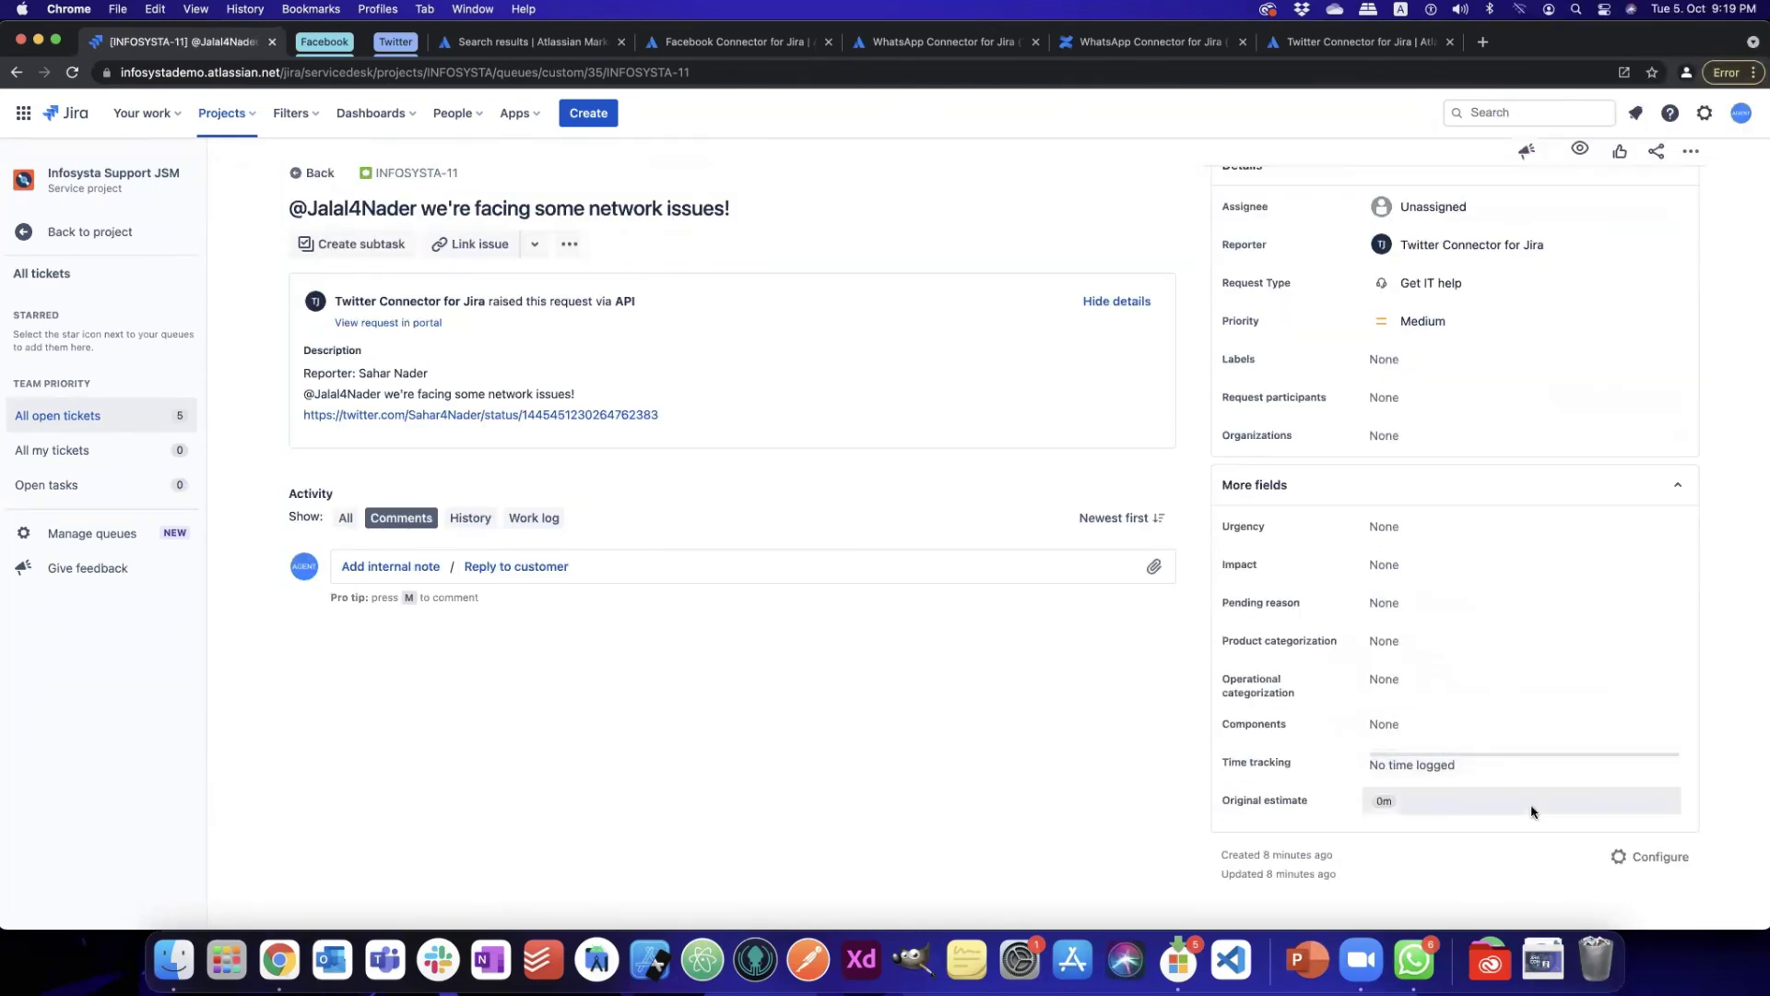
{"action": "scroll", "coordinate": [1549, 645], "scroll_direction": "up", "scroll_amount": 4}
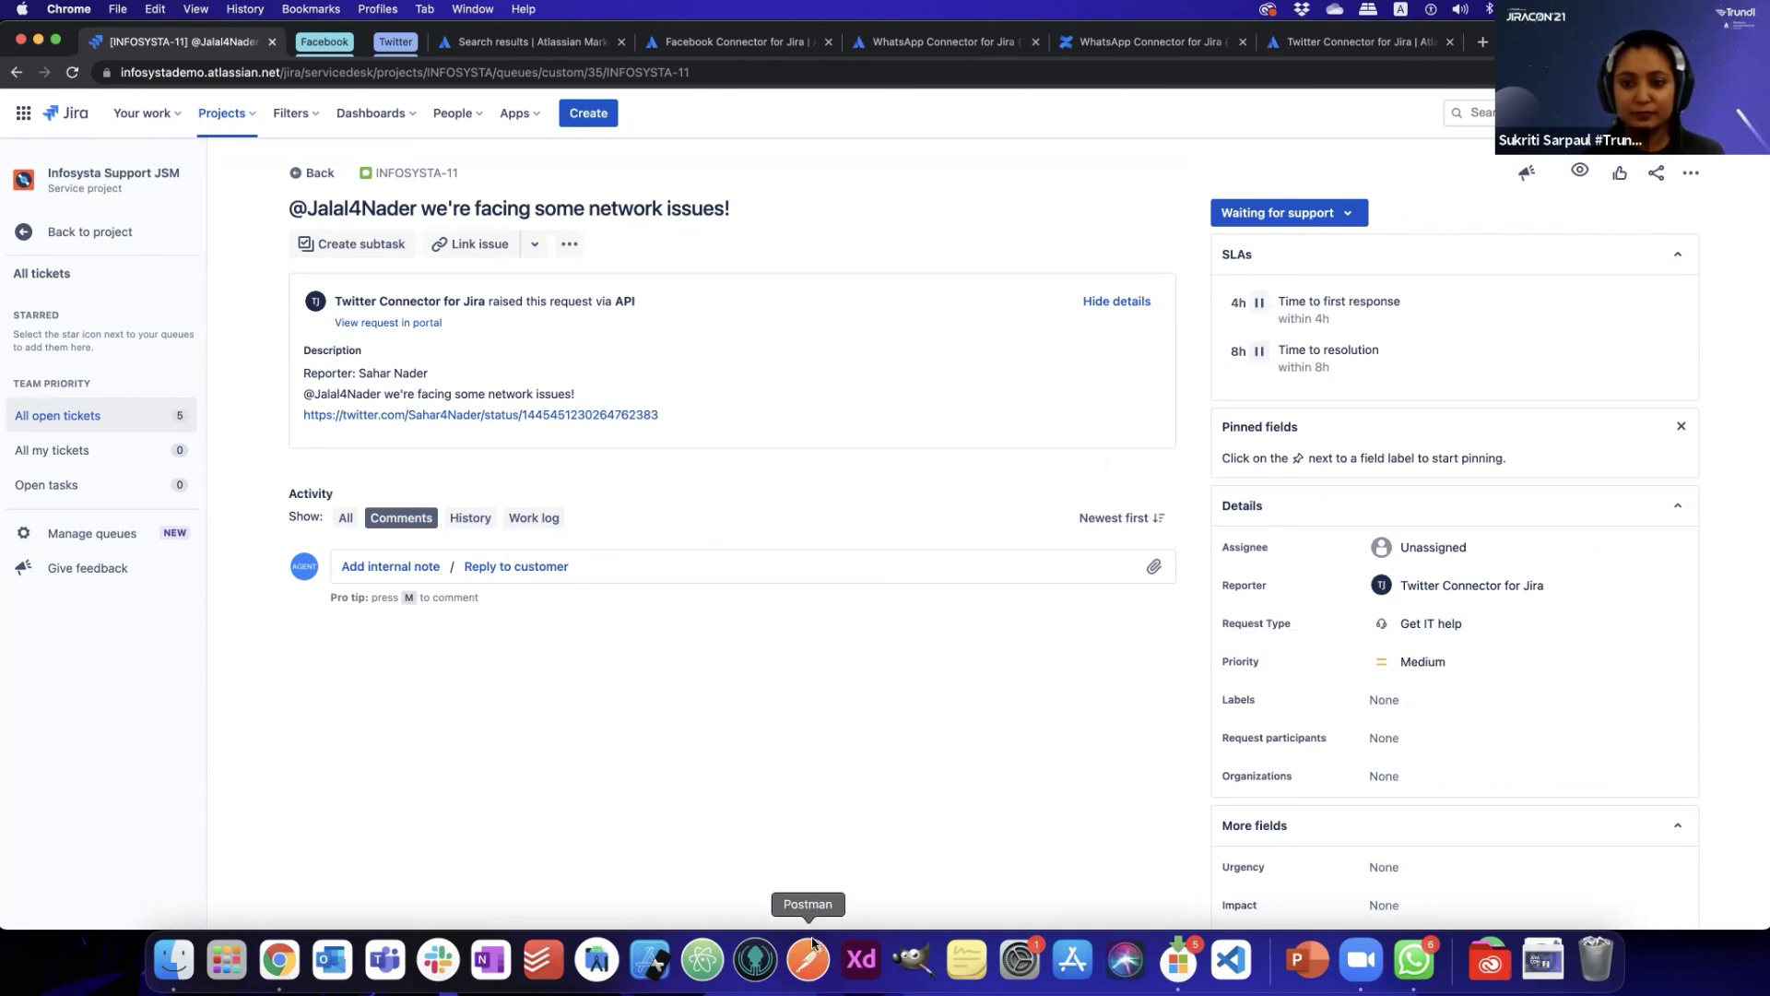